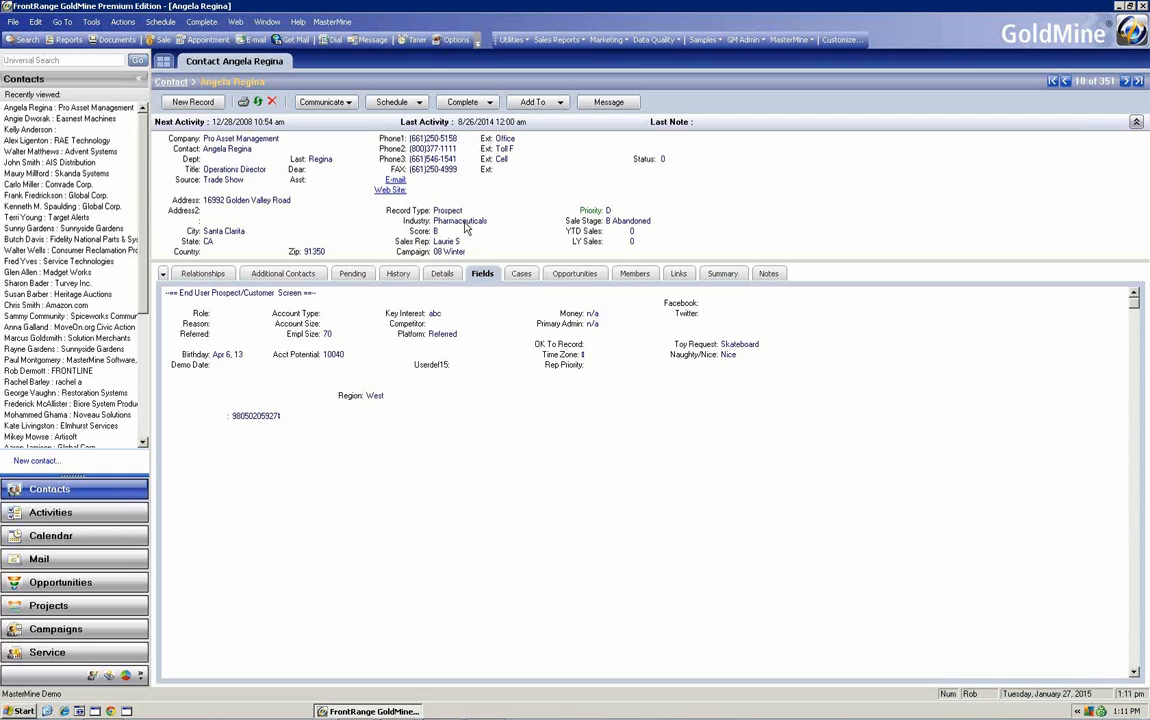
View the lookup values for the contact's Industry and Score fields, keeping Pharmaceuticals as the industry.
click(464, 222)
click(533, 220)
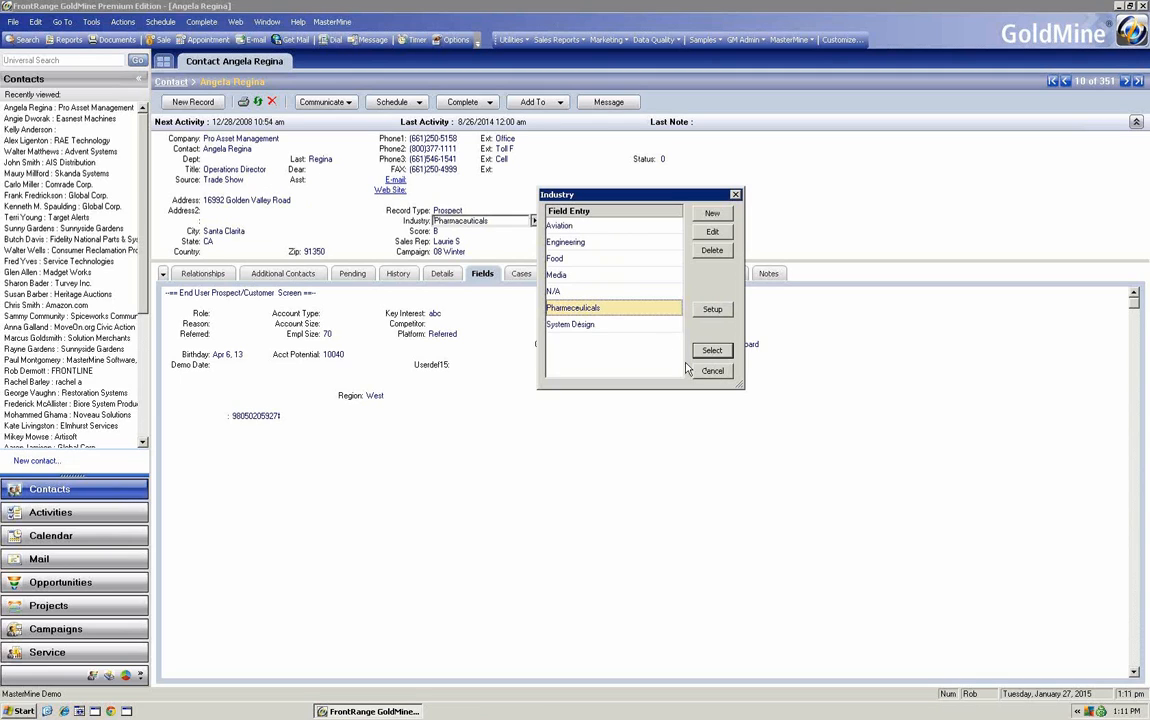
double_click(615, 308)
click(507, 231)
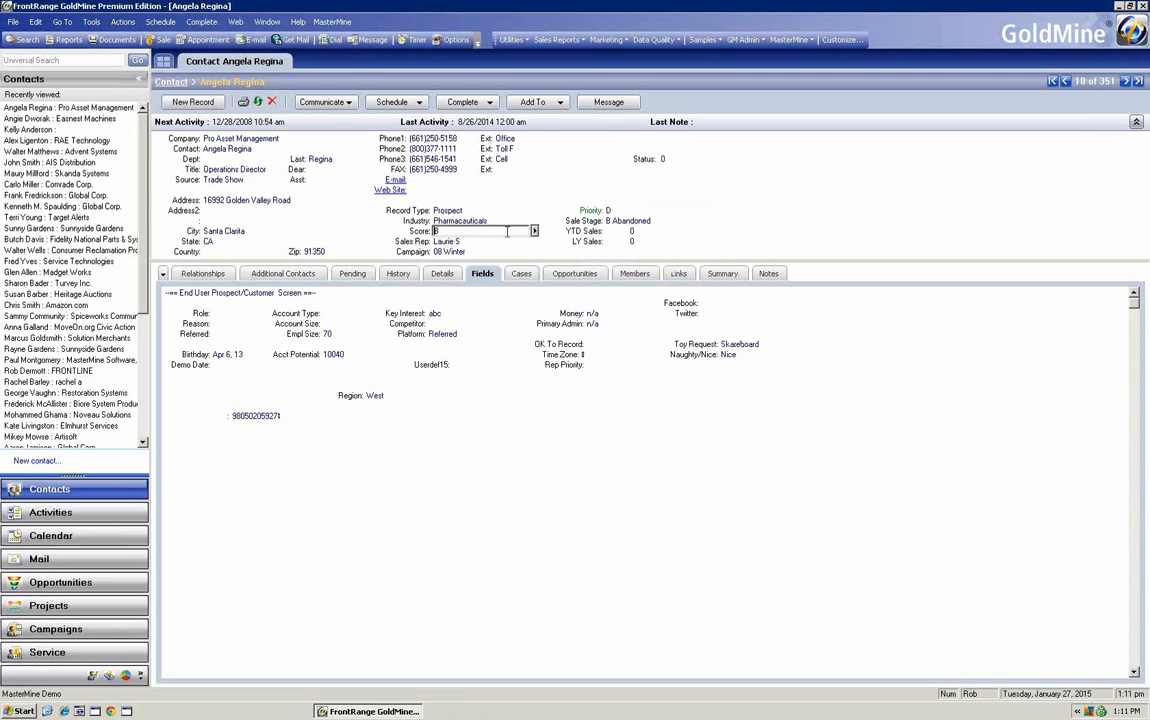
click(534, 231)
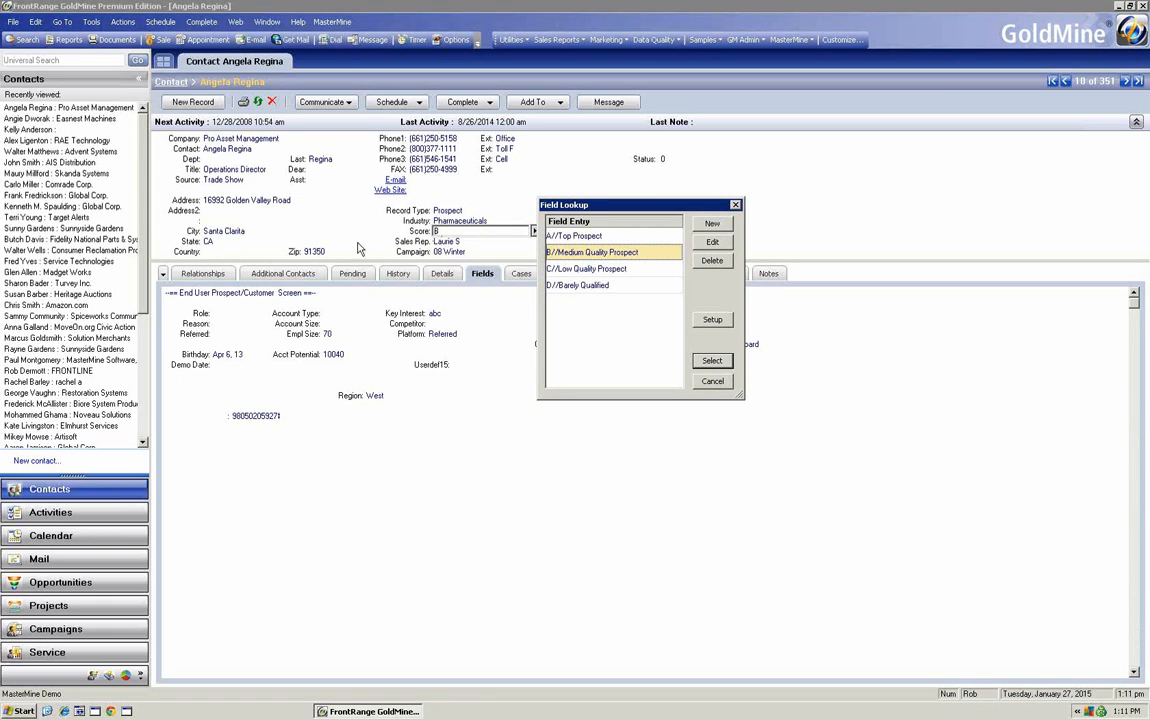
click(704, 380)
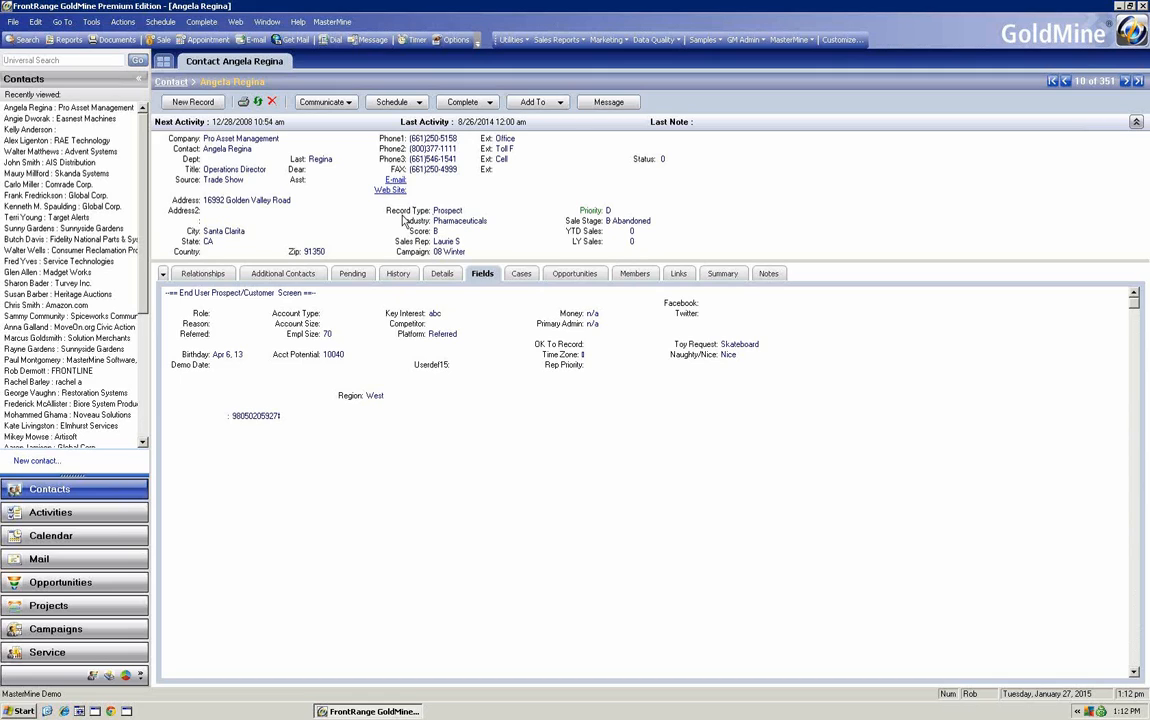
Review the contact's pending activities, including the 5/6/2013 call, and bring up the completed activity history.
click(352, 273)
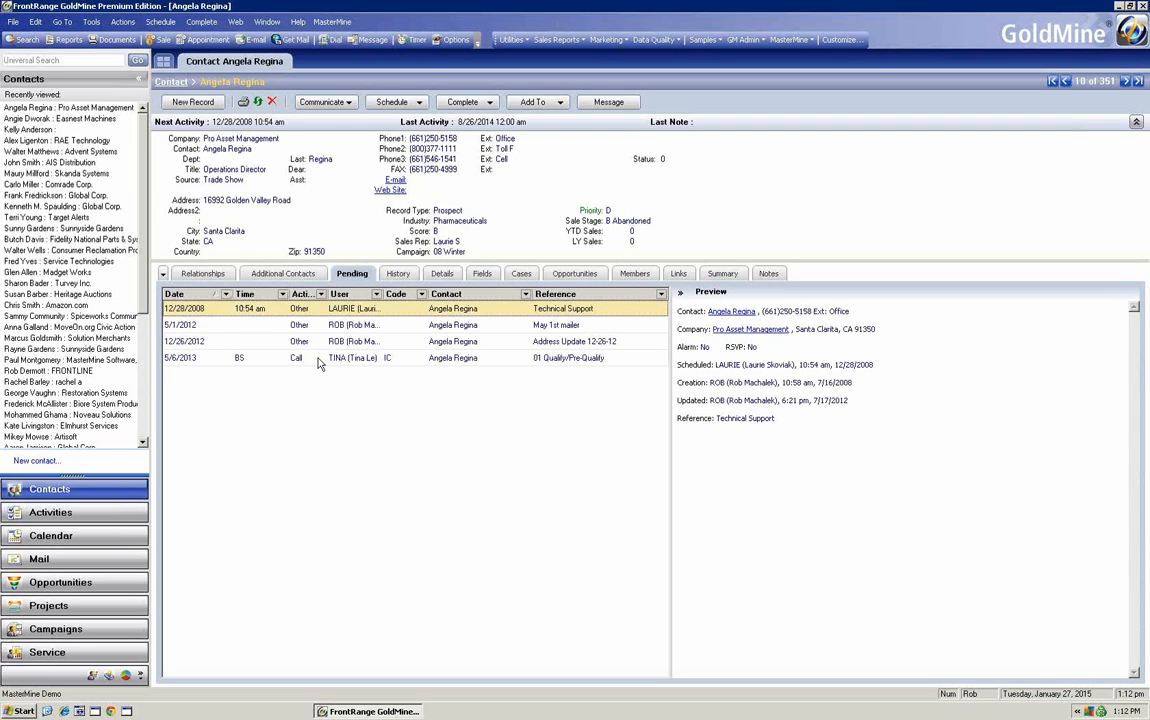
click(305, 358)
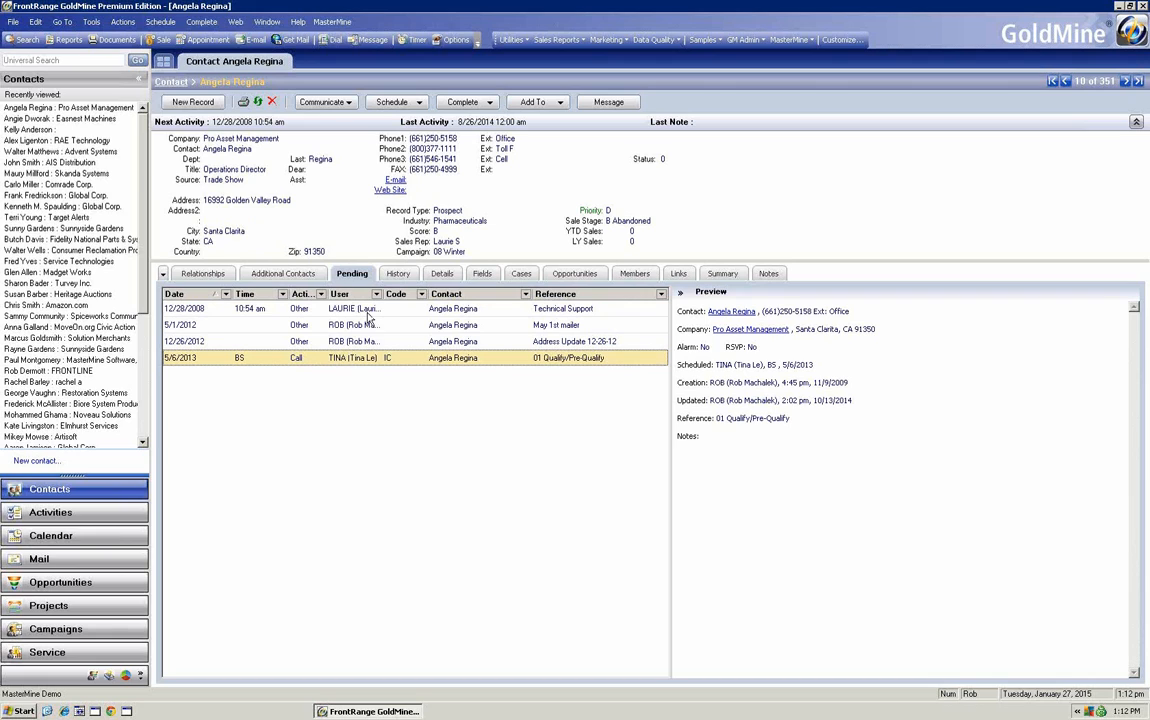
click(398, 273)
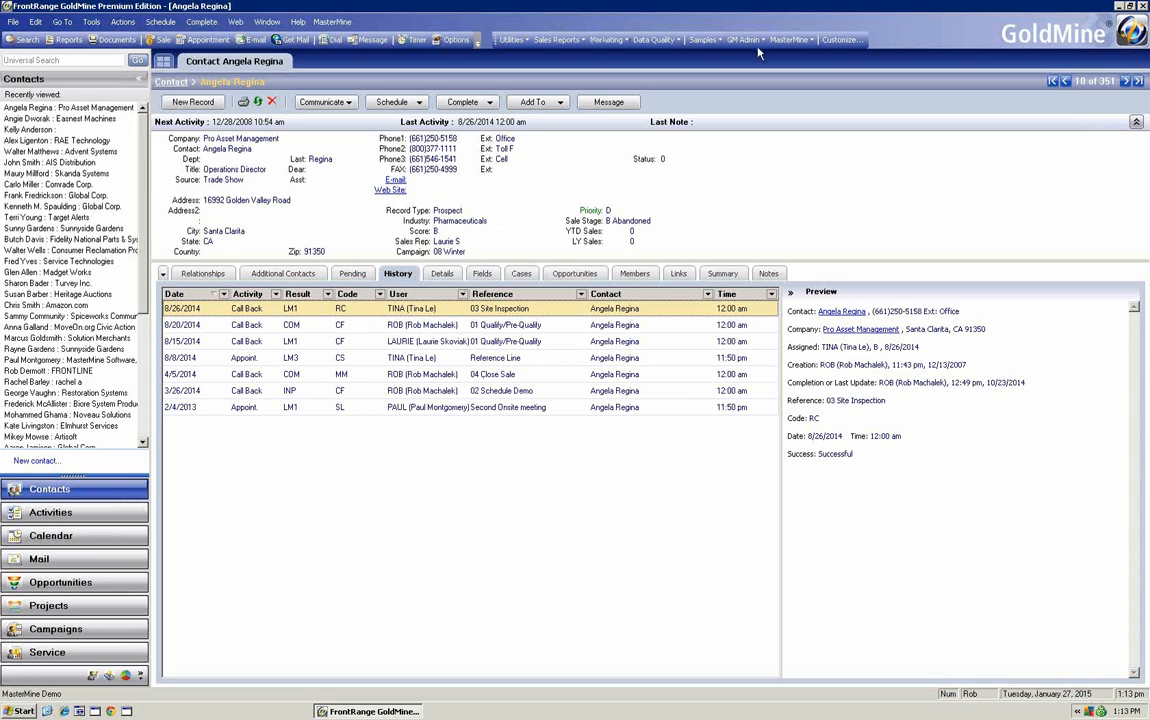
Create a MasterMine report of the main contacts, adding the Sale Stage, Priority and LY Sales fields to the default selection.
click(792, 40)
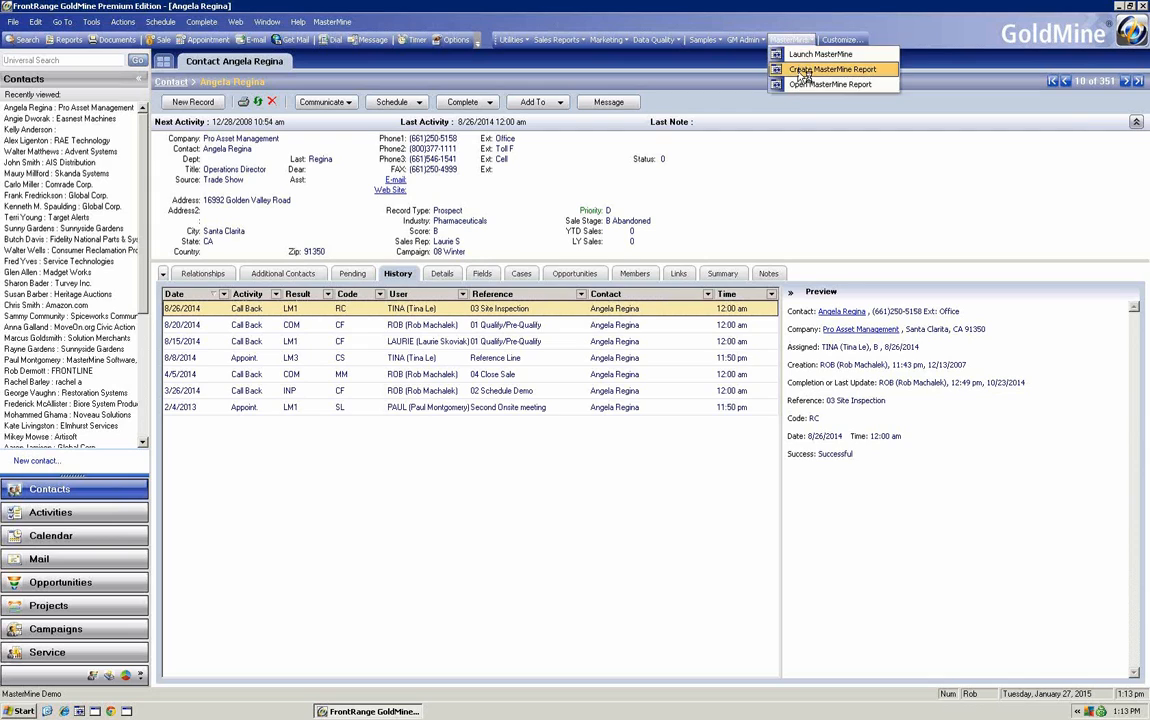
click(805, 69)
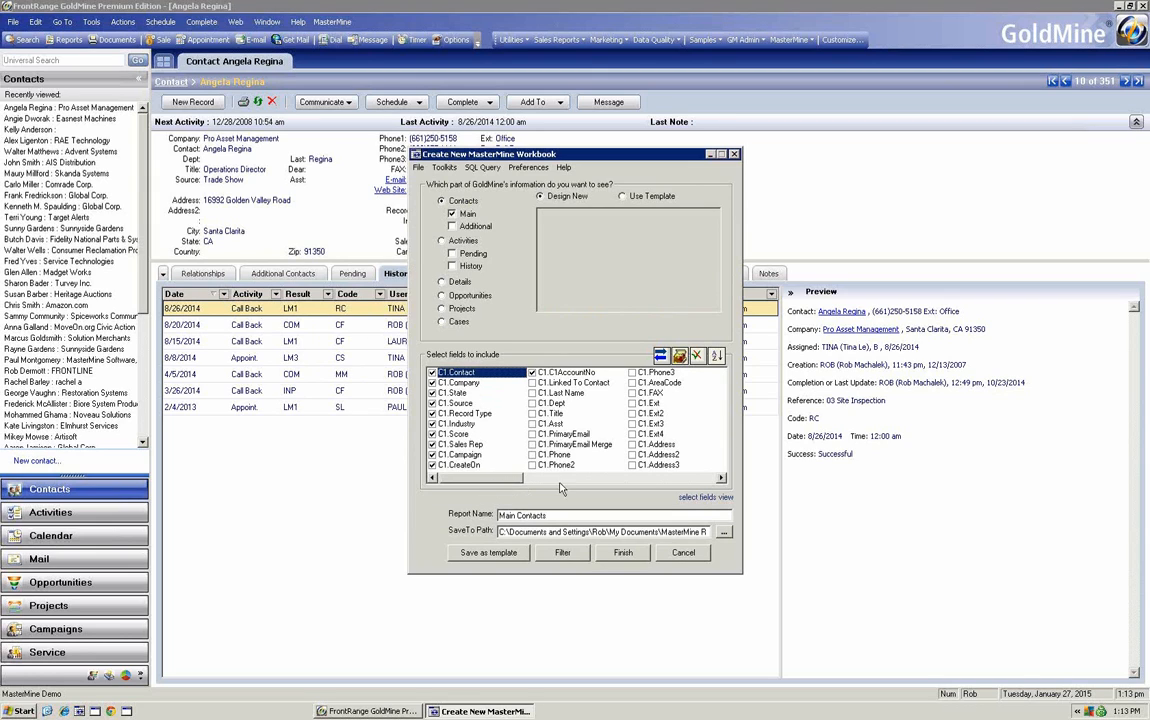
click(561, 488)
click(561, 488)
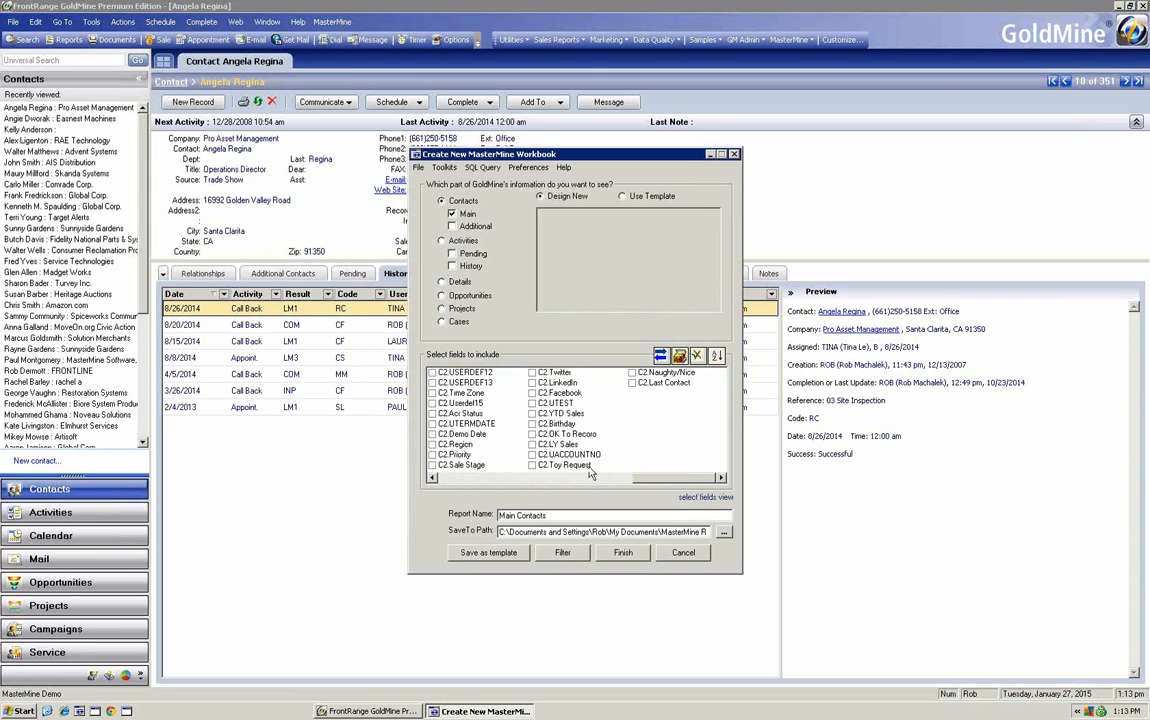
click(433, 465)
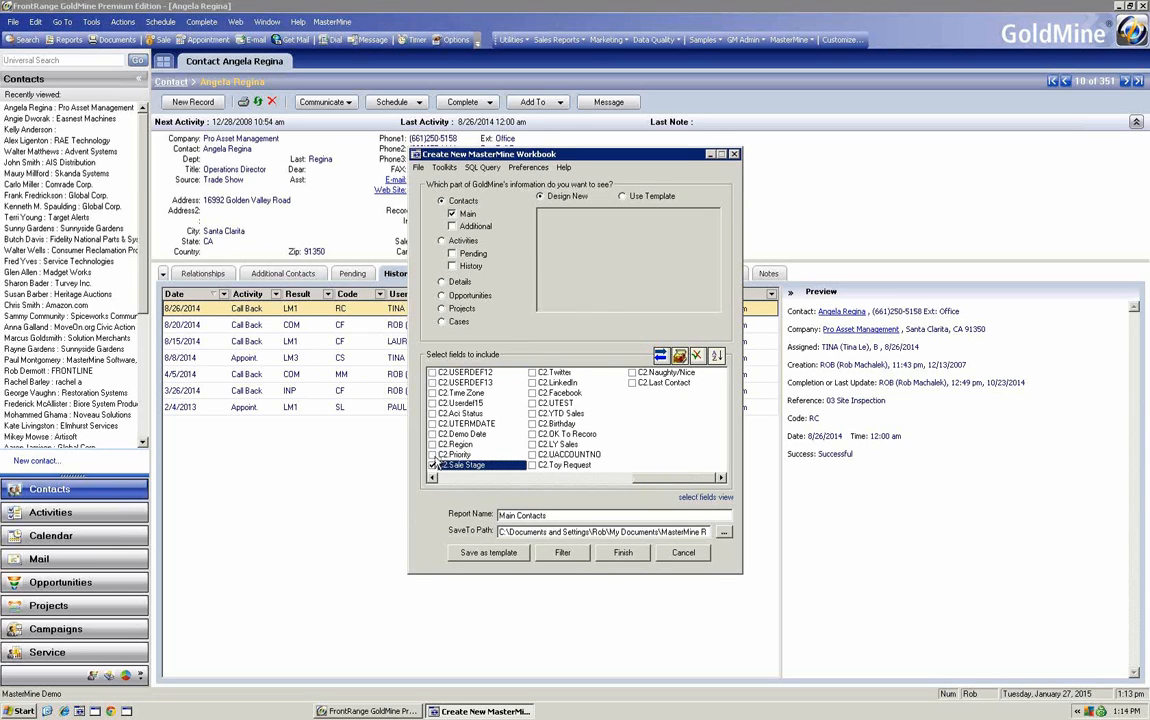
click(434, 455)
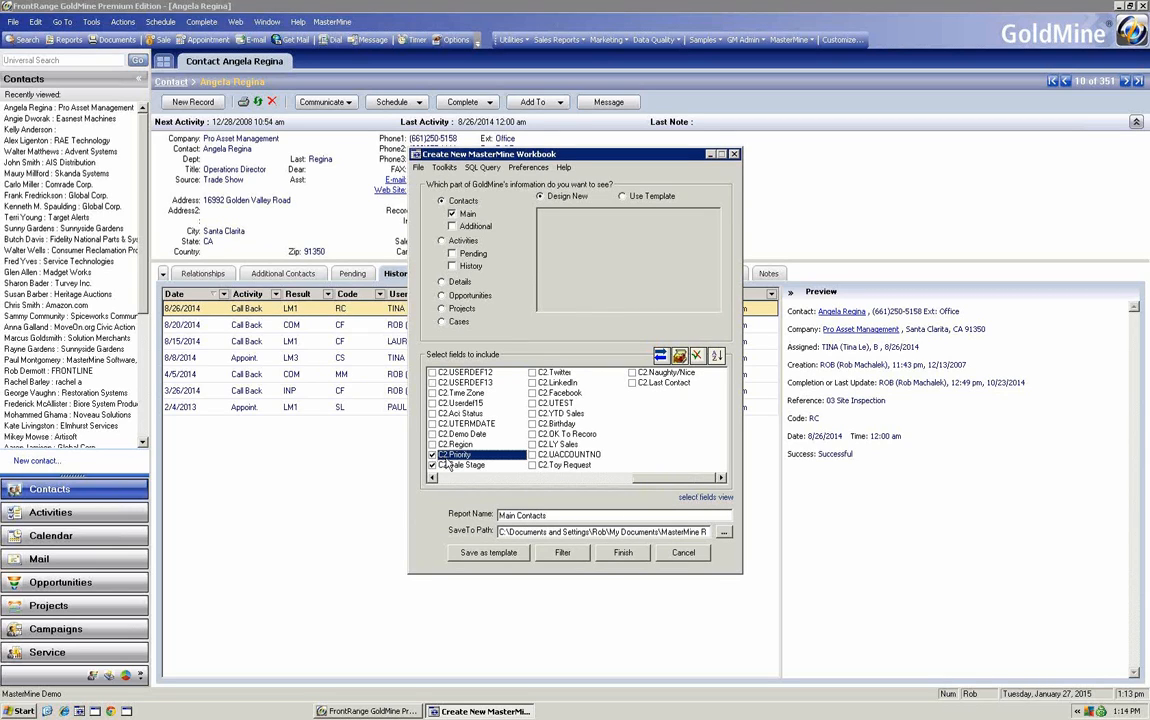
click(533, 444)
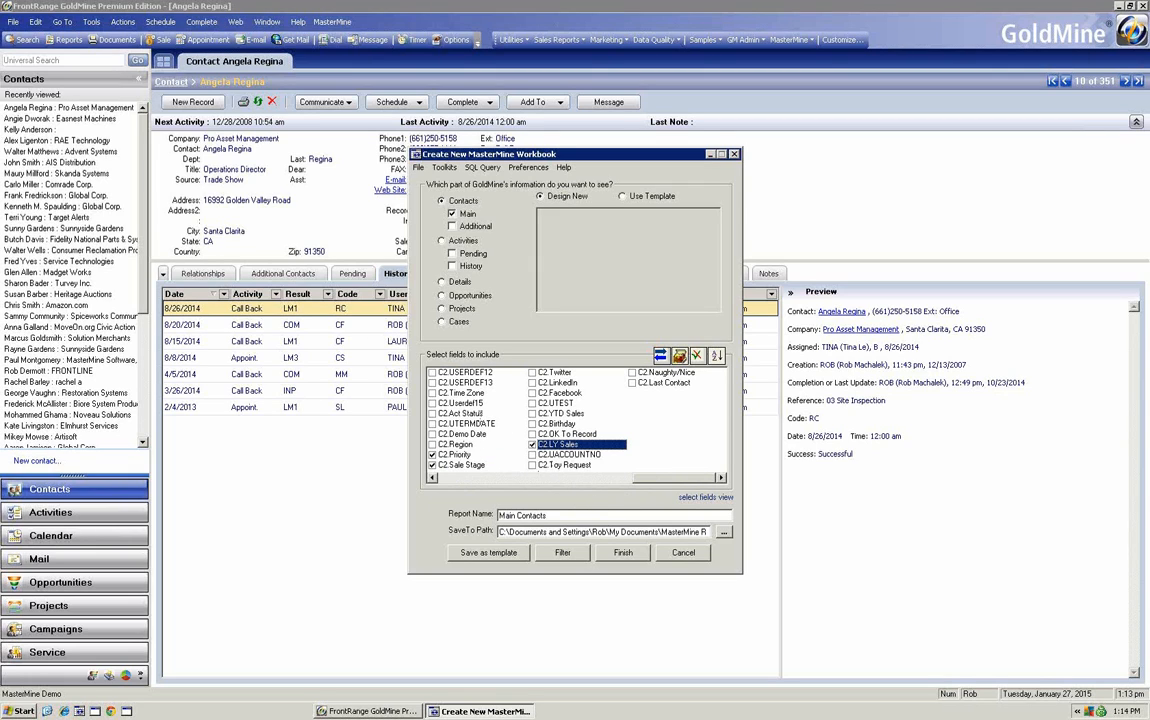
click(621, 553)
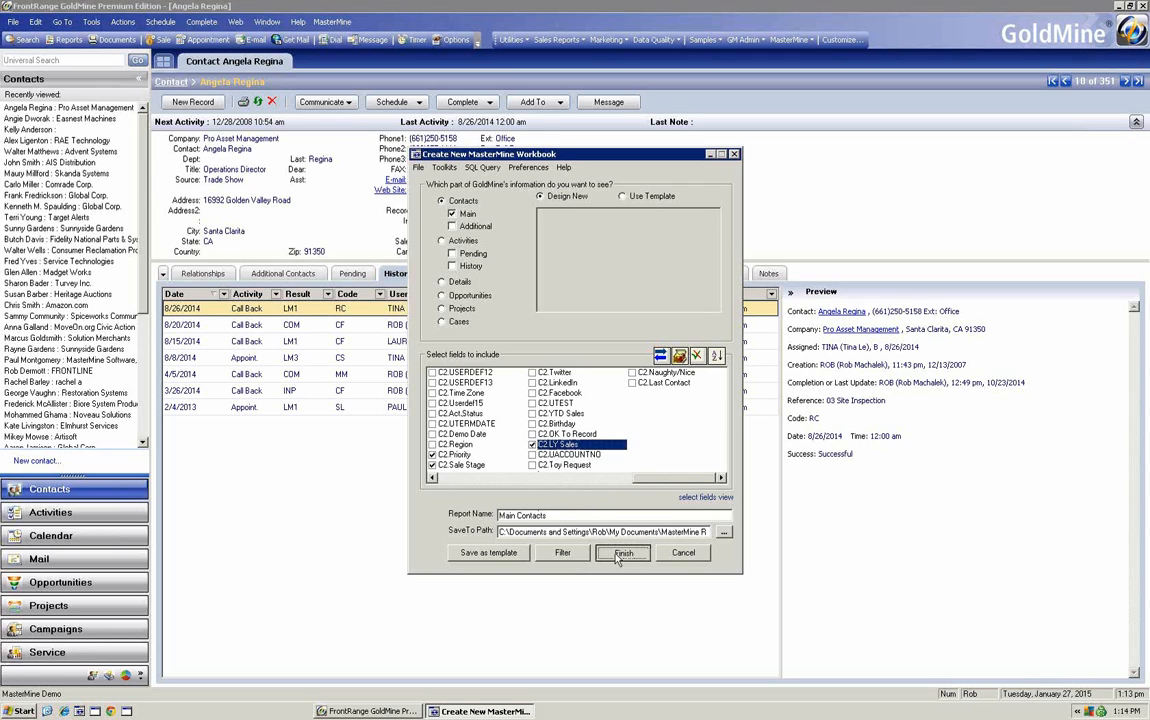
key(Return)
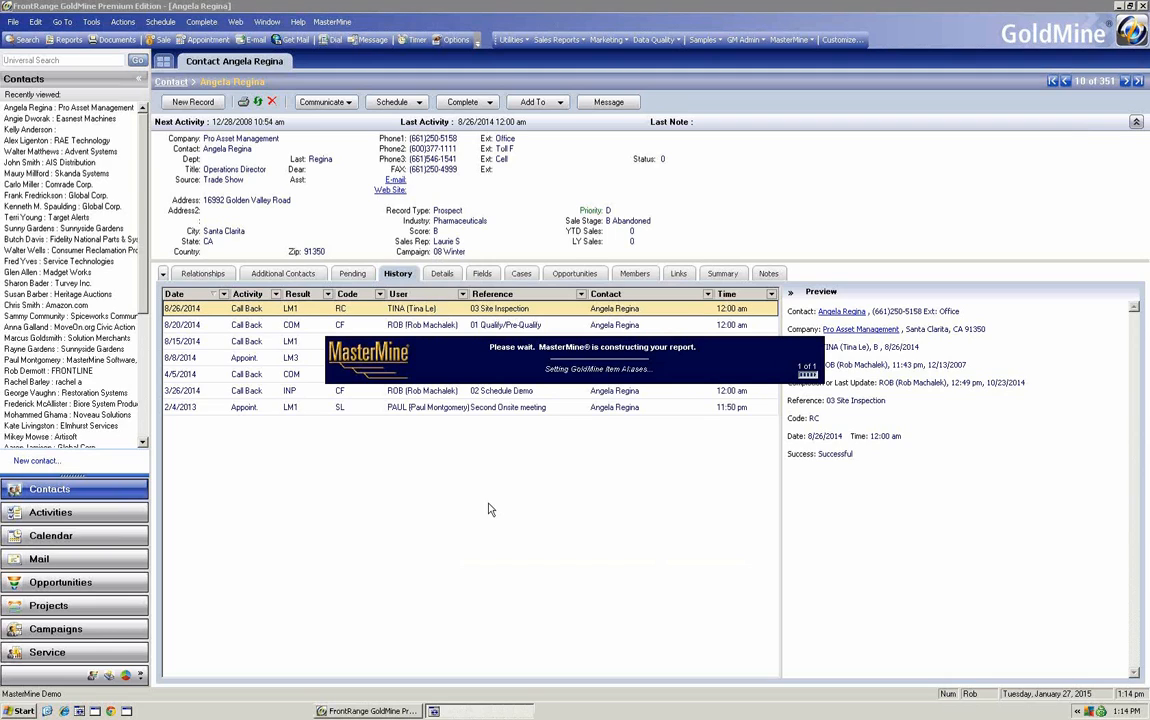
click(580, 380)
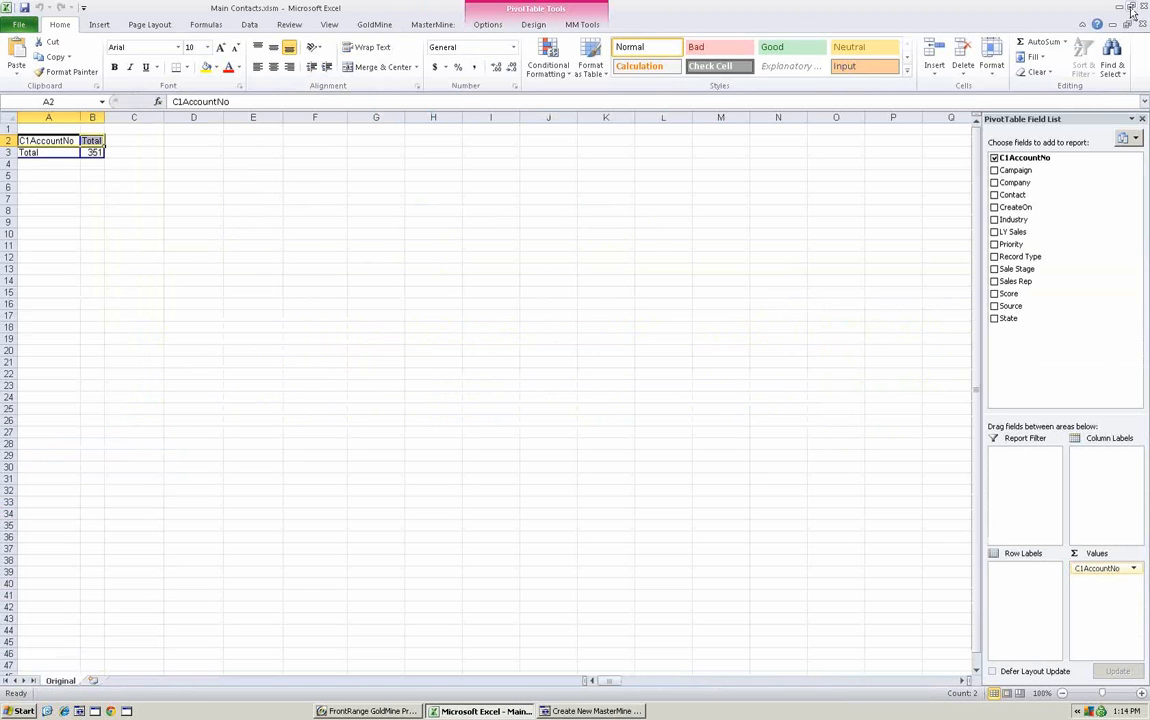
Reduce the Excel window and place it over GoldMine, with Sale Stage set as the pivot table's row labels.
click(1132, 10)
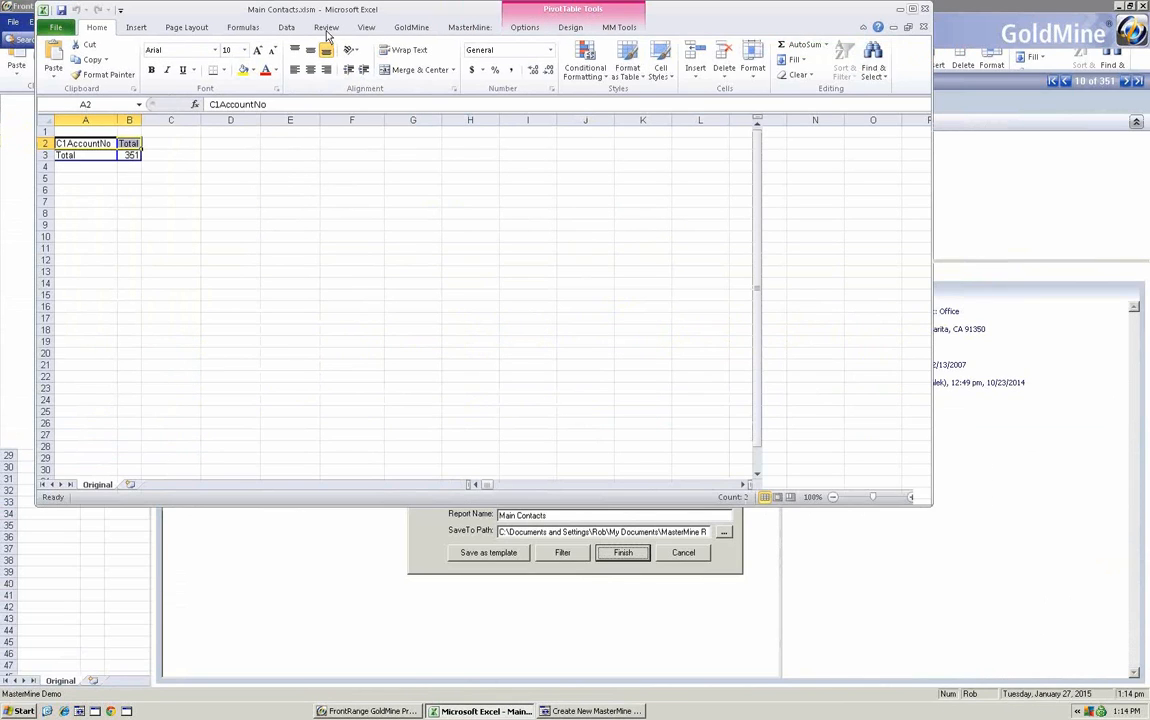
drag(407, 13, 517, 164)
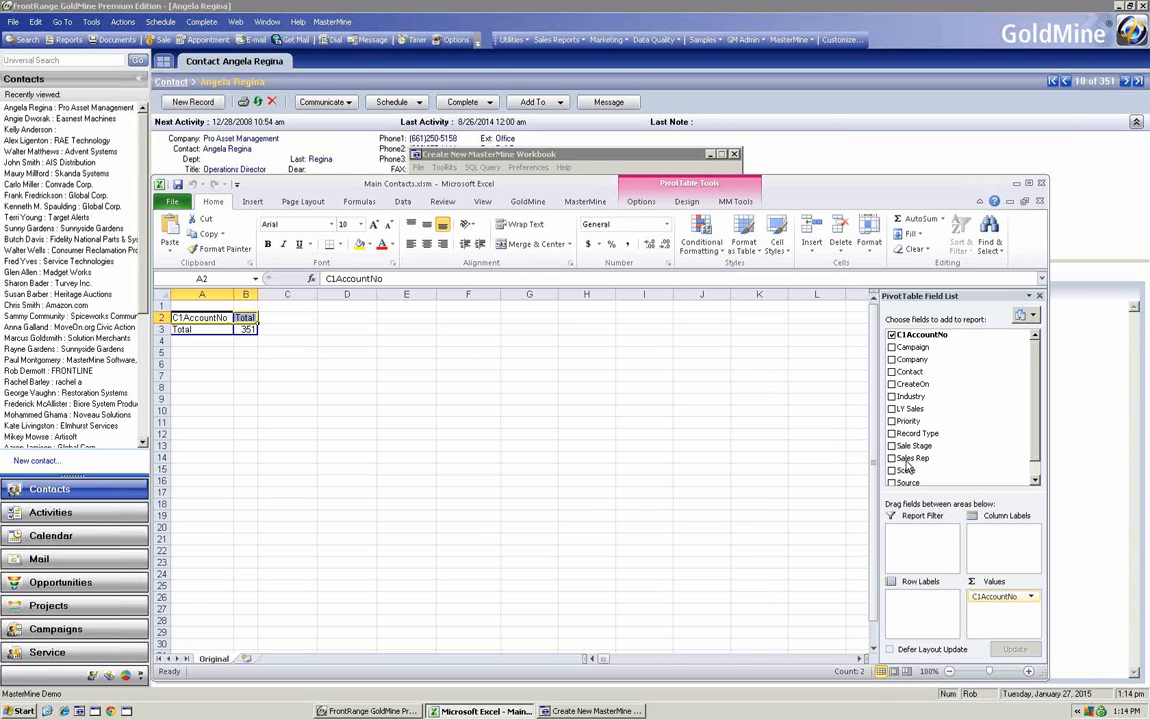
drag(906, 466, 210, 338)
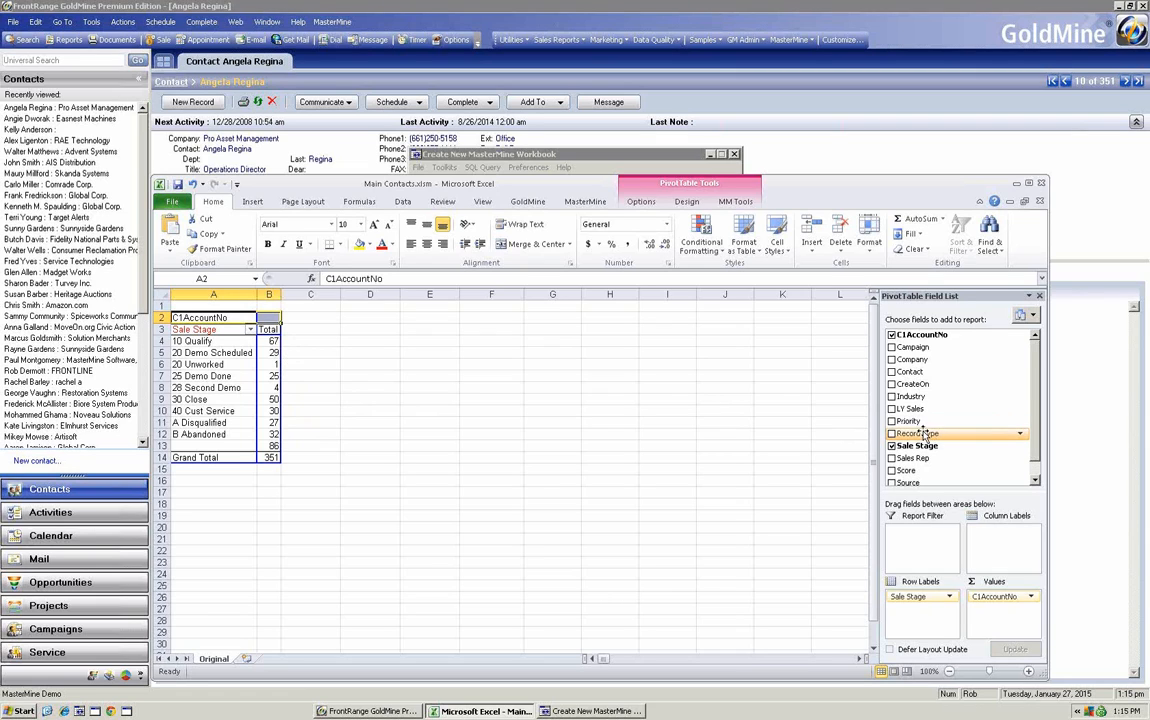
Add Record Type as the pivot table's report filter and exclude the Employee and Vendor record types.
drag(925, 433, 205, 304)
click(281, 307)
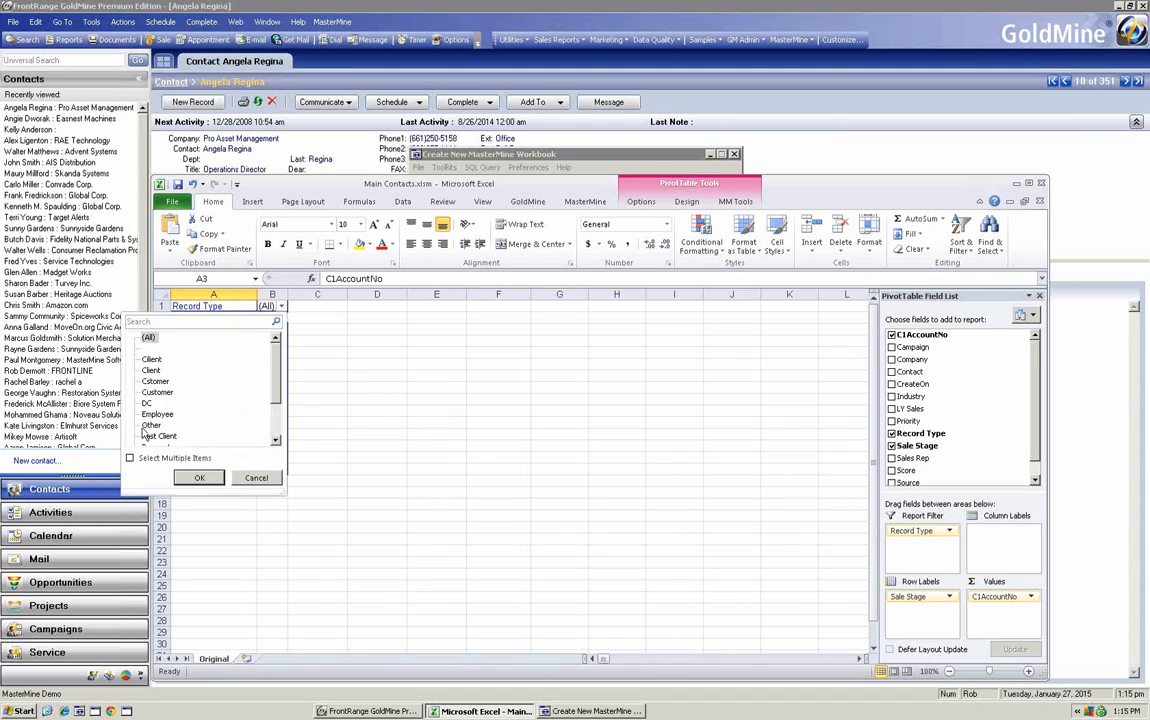
click(129, 457)
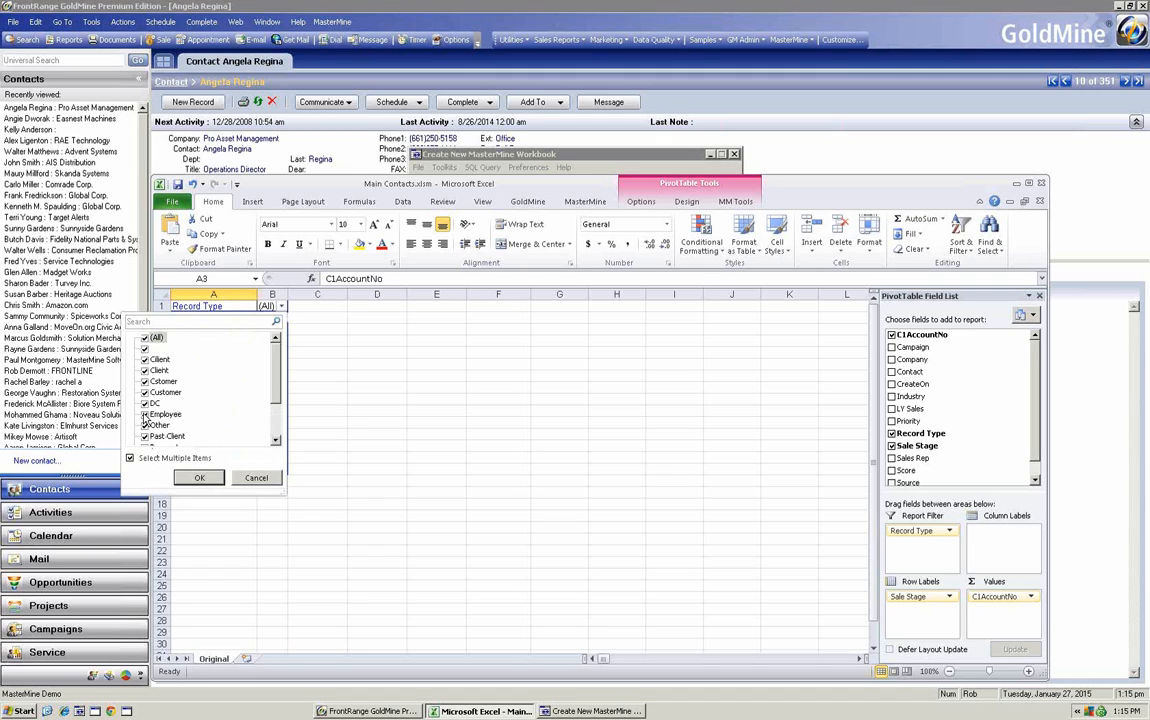
click(145, 414)
scroll(160, 440, down, 2)
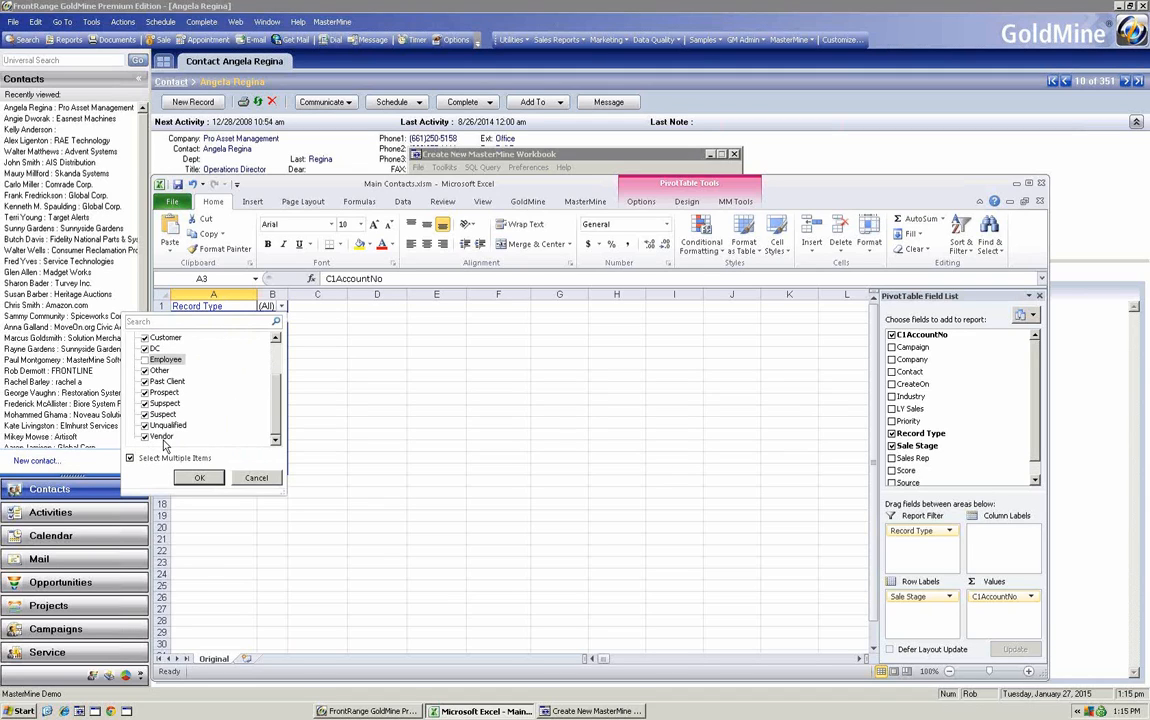
click(145, 437)
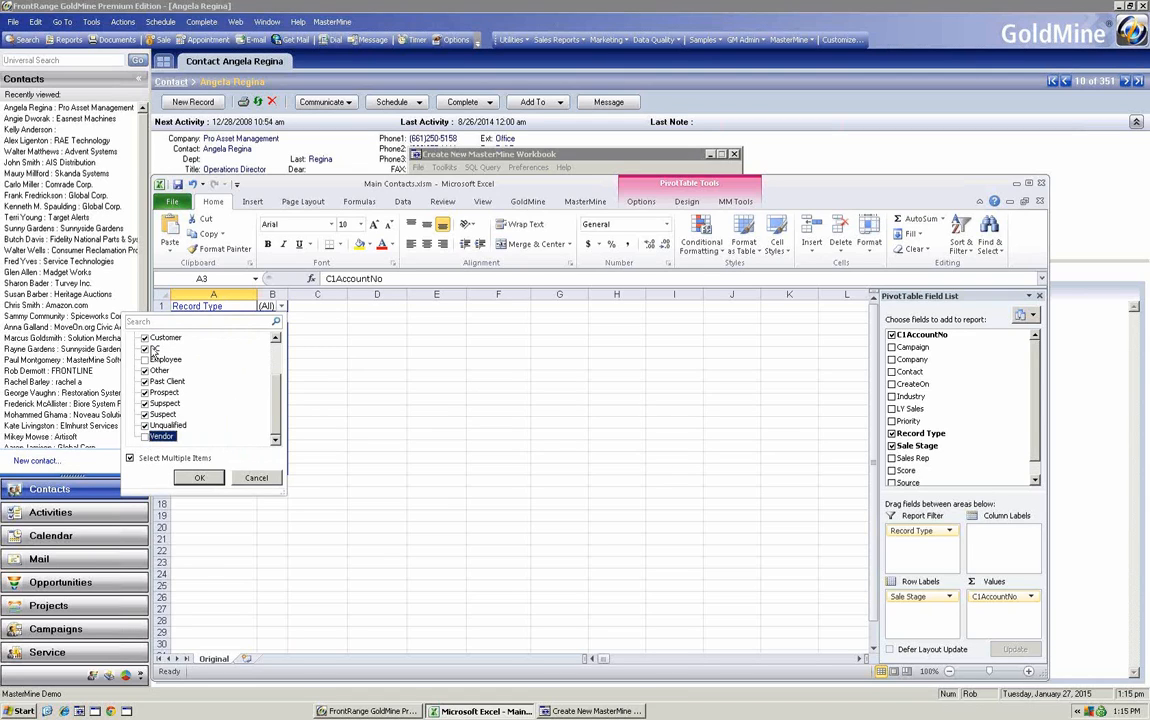
click(201, 480)
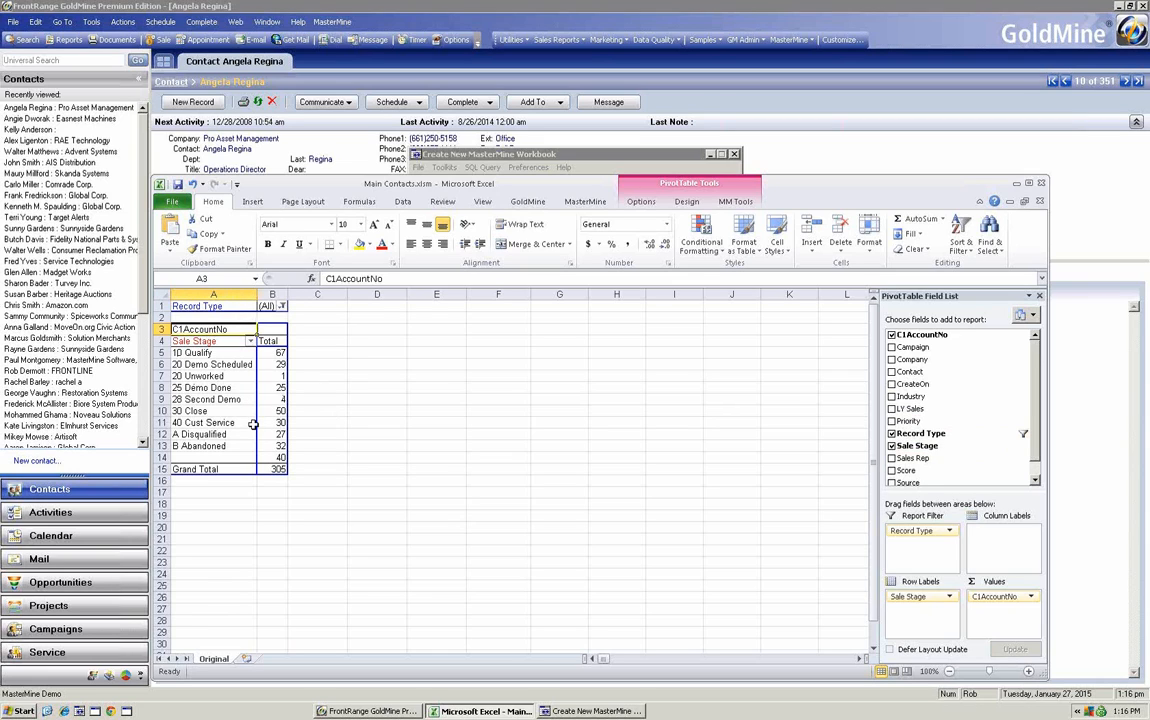
Add Sales Rep to the pivot table as column labels across the sale stages.
drag(911, 458, 262, 330)
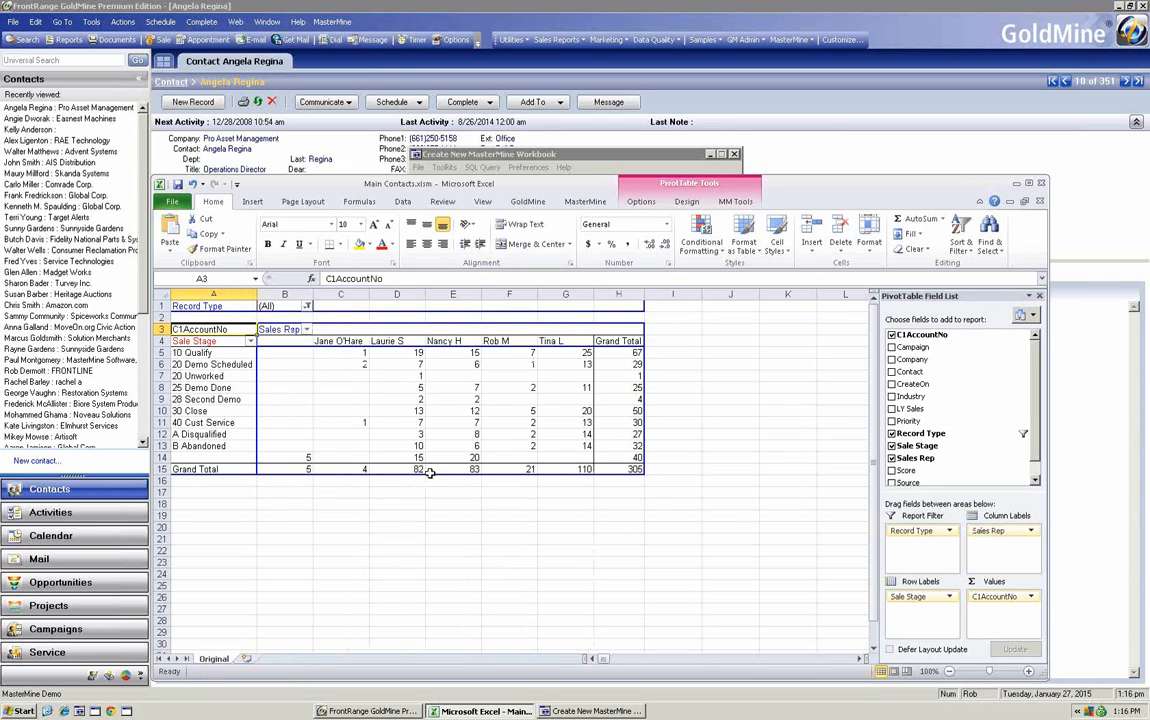
mouse_move(430, 472)
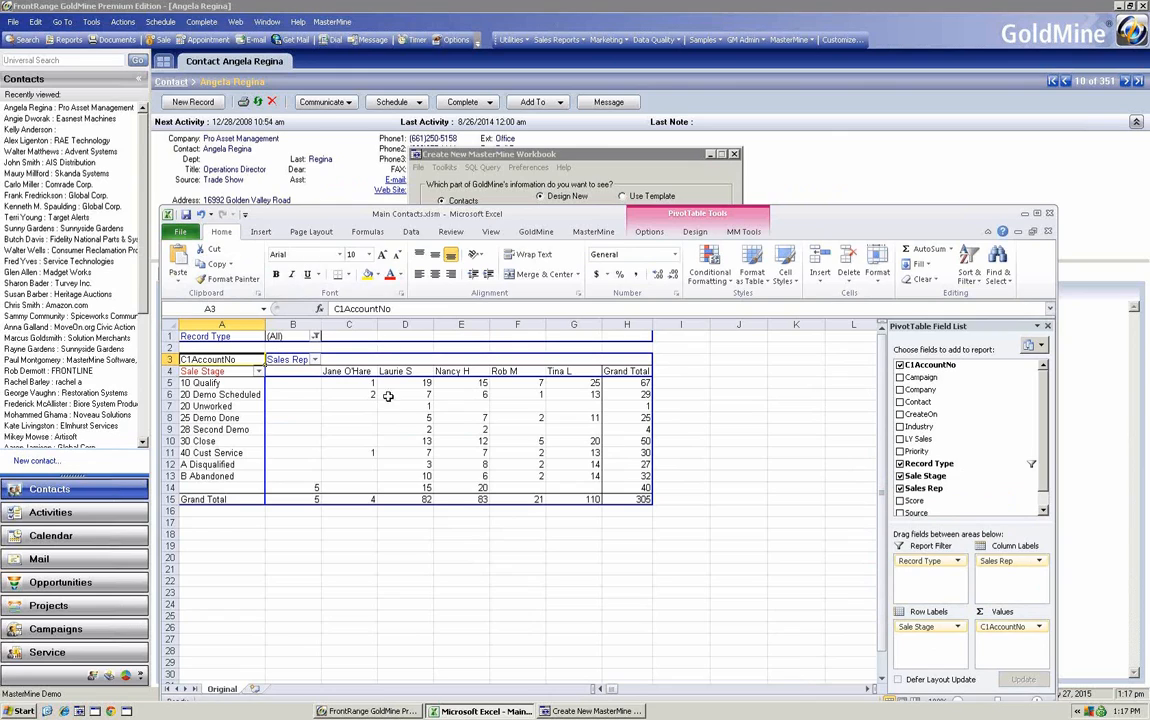
Examine the 20 Demo Scheduled counts by sales rep, starting with cell C6, and display the MasterMine report tools.
click(355, 394)
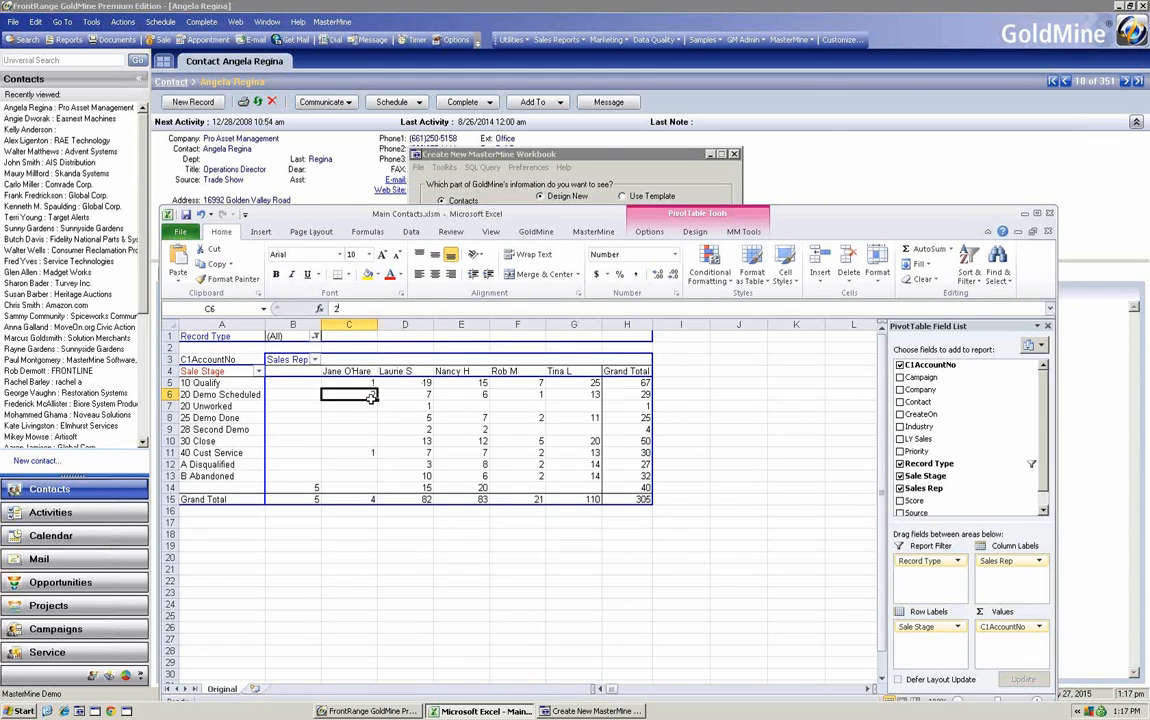
click(592, 233)
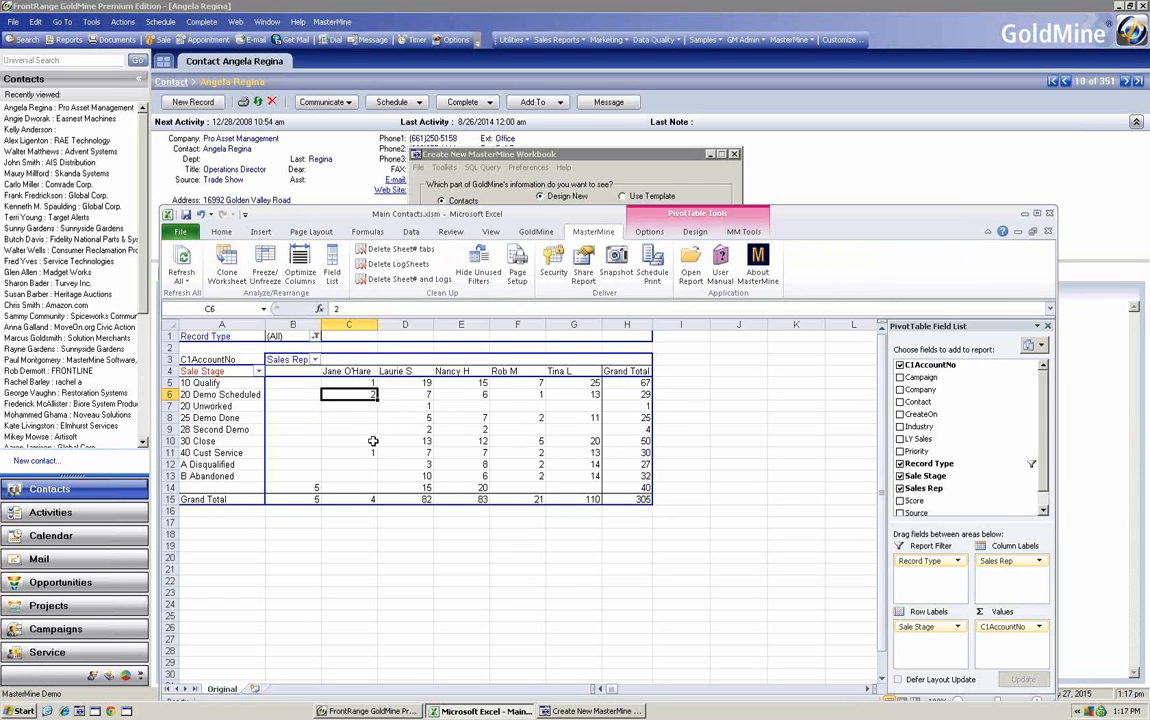
mouse_move(390, 401)
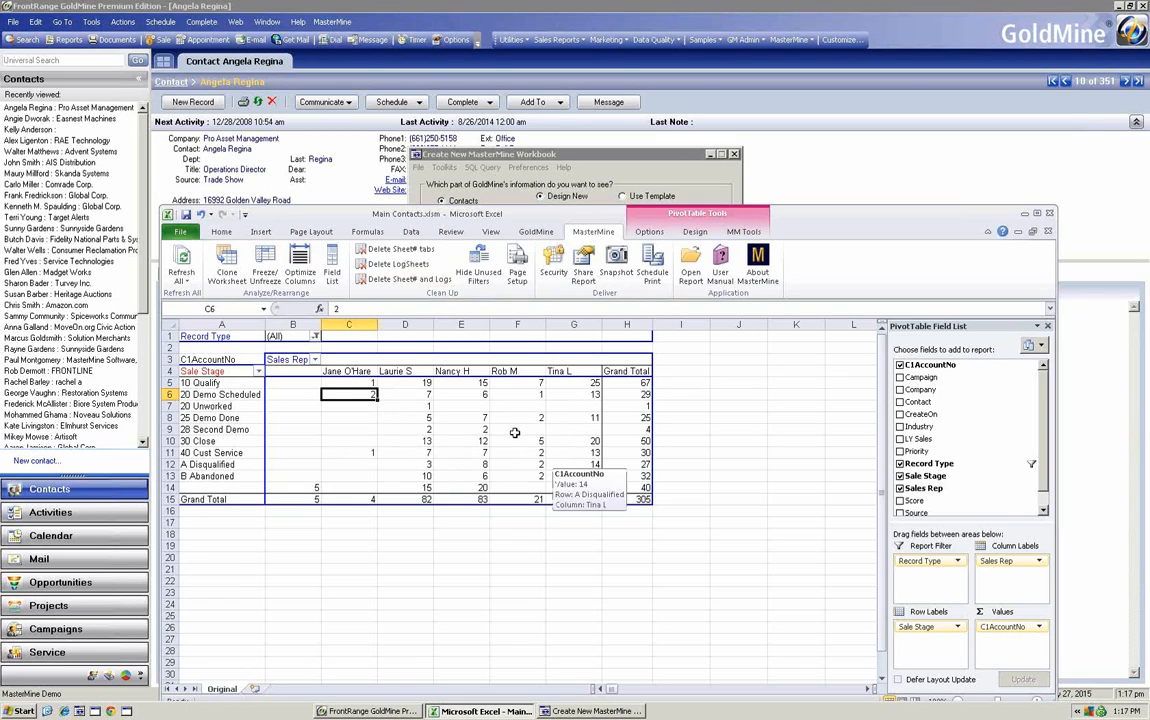
drag(920, 439, 213, 397)
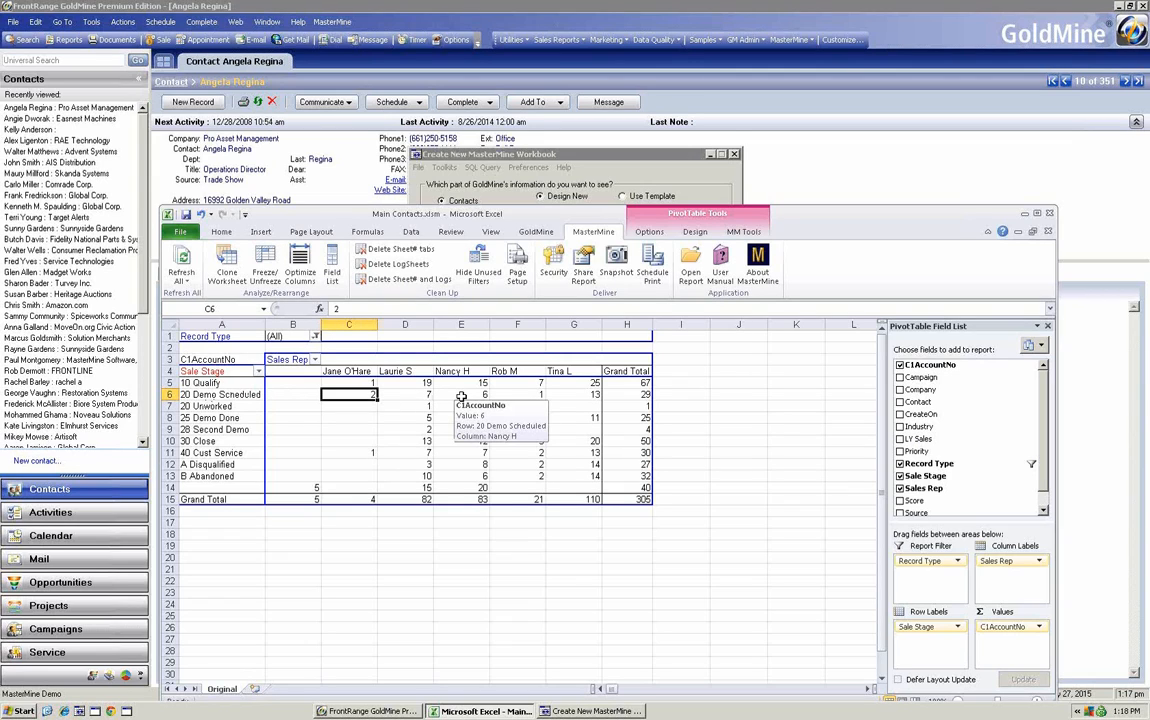
Drill down into the 20 Demo Scheduled count in cell G6 to list its contacts on a new sheet.
click(573, 395)
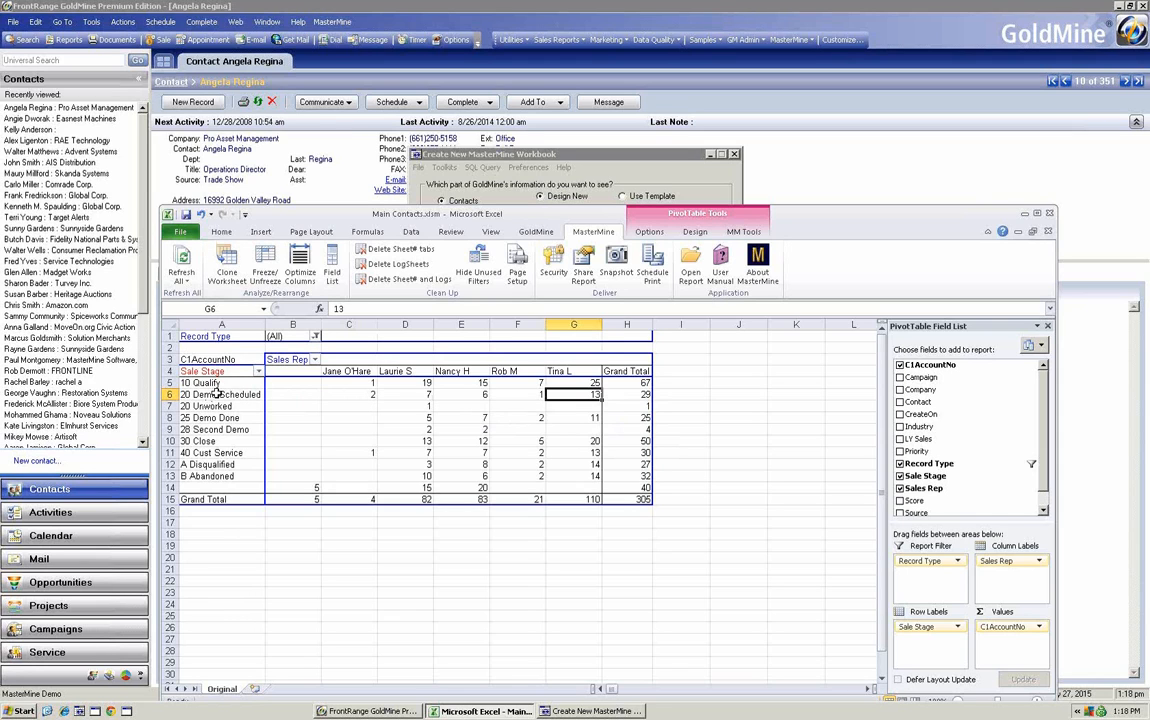
double_click(584, 394)
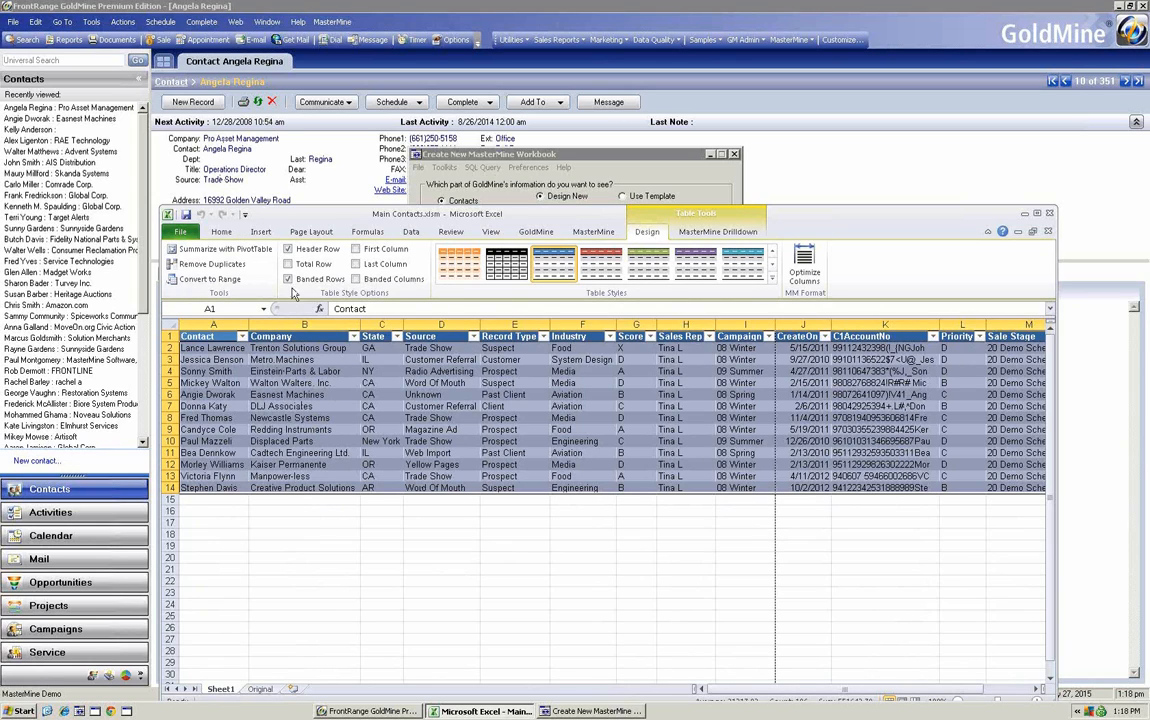
Open the Einstein Parts & Labor contact record in GoldMine from the drill-down list, and return to the Excel workbook.
click(295, 371)
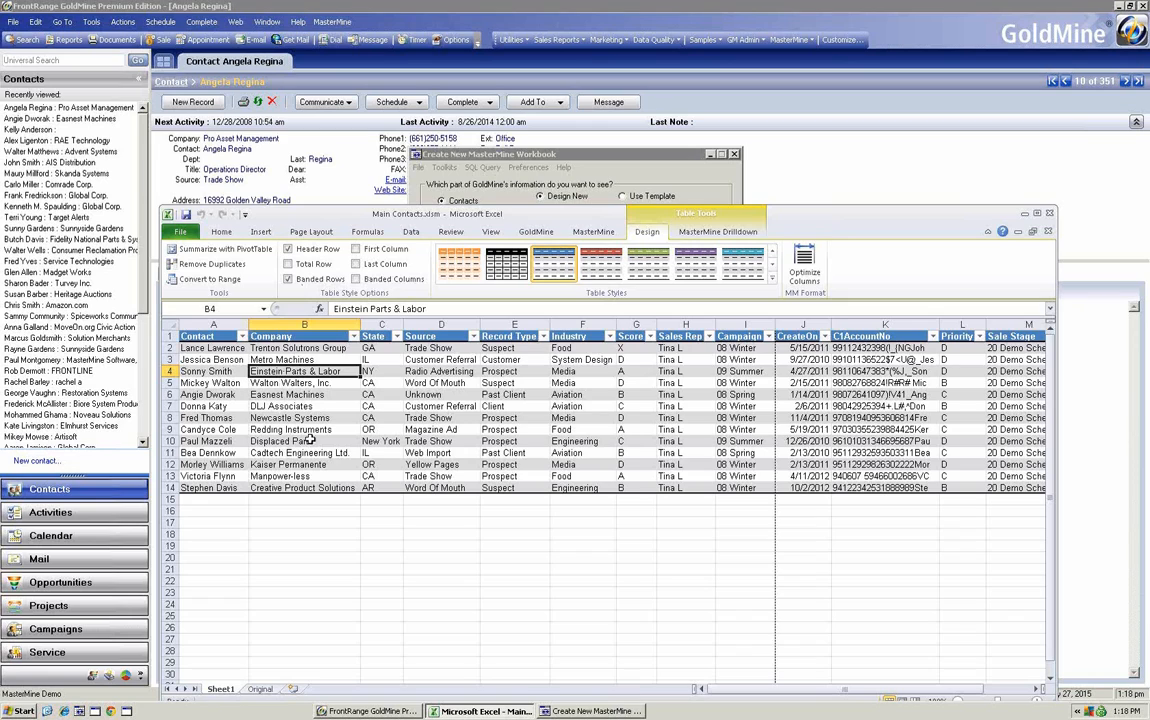
click(277, 371)
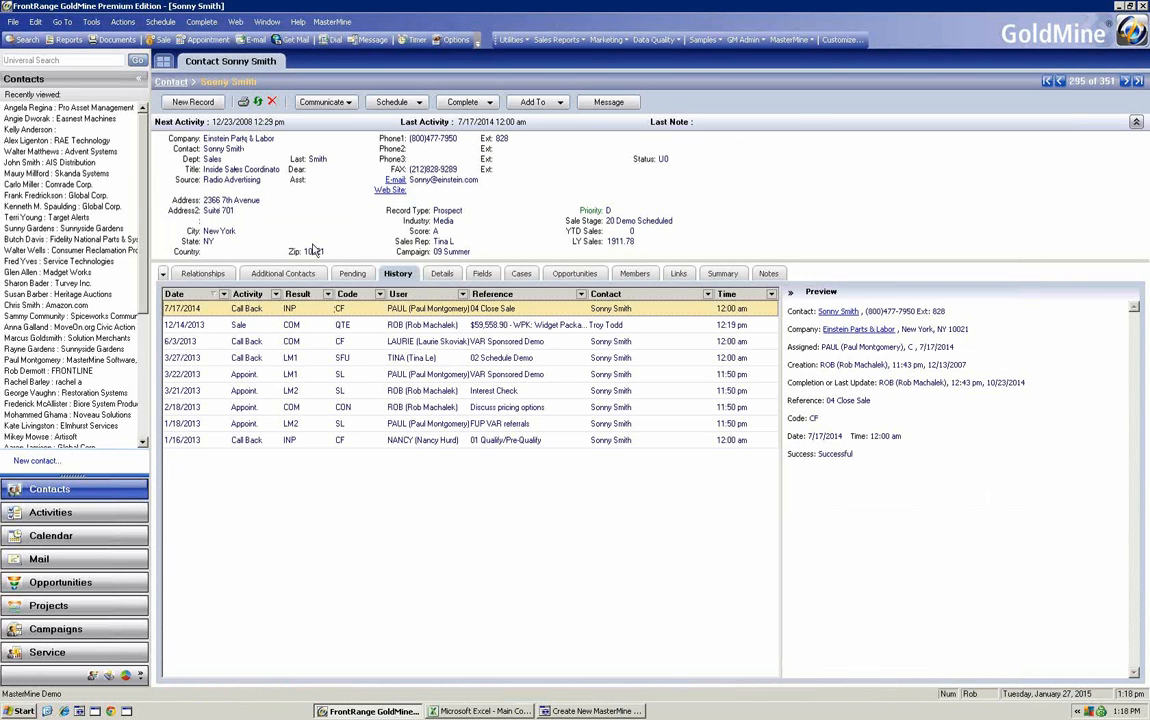
click(486, 712)
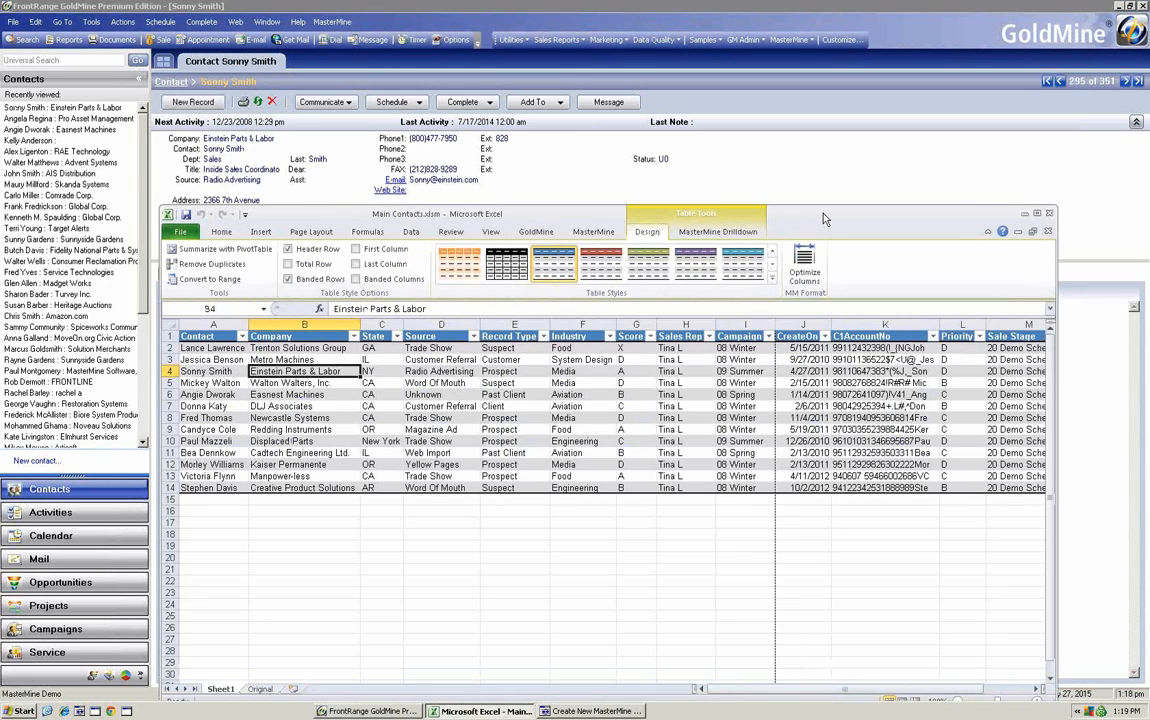
Move the workbook window clear of the contact record, return to the Original pivot sheet and maximize the window.
drag(824, 218, 600, 78)
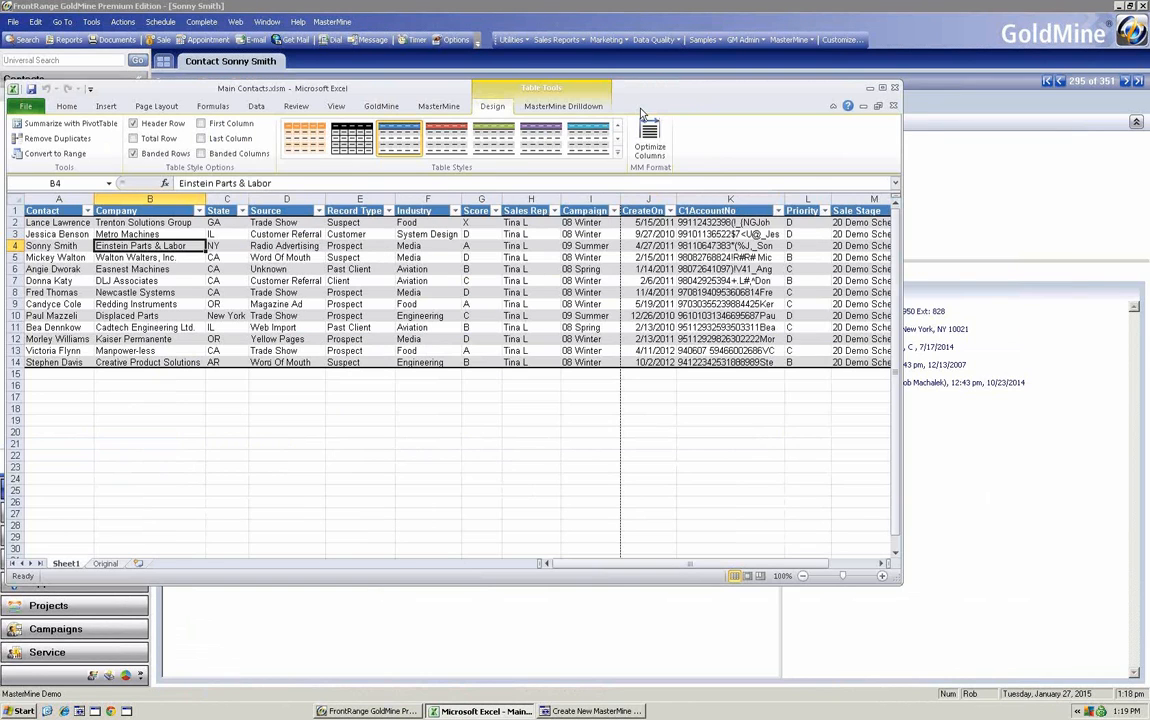
click(106, 564)
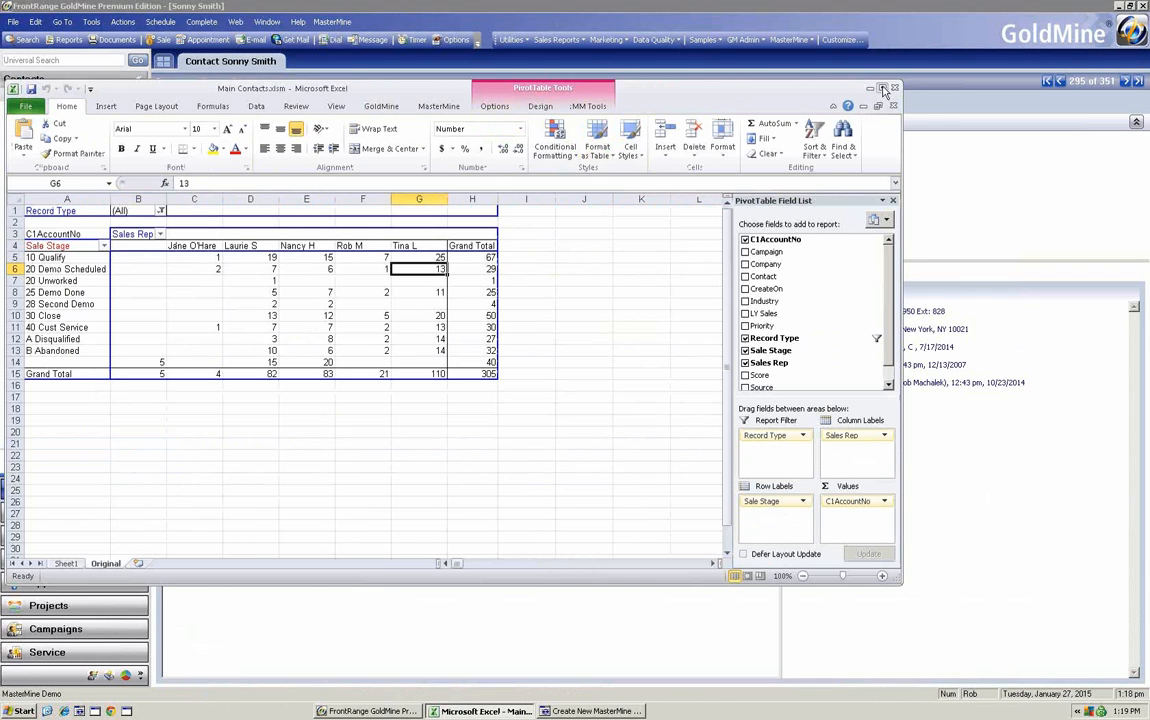
click(881, 89)
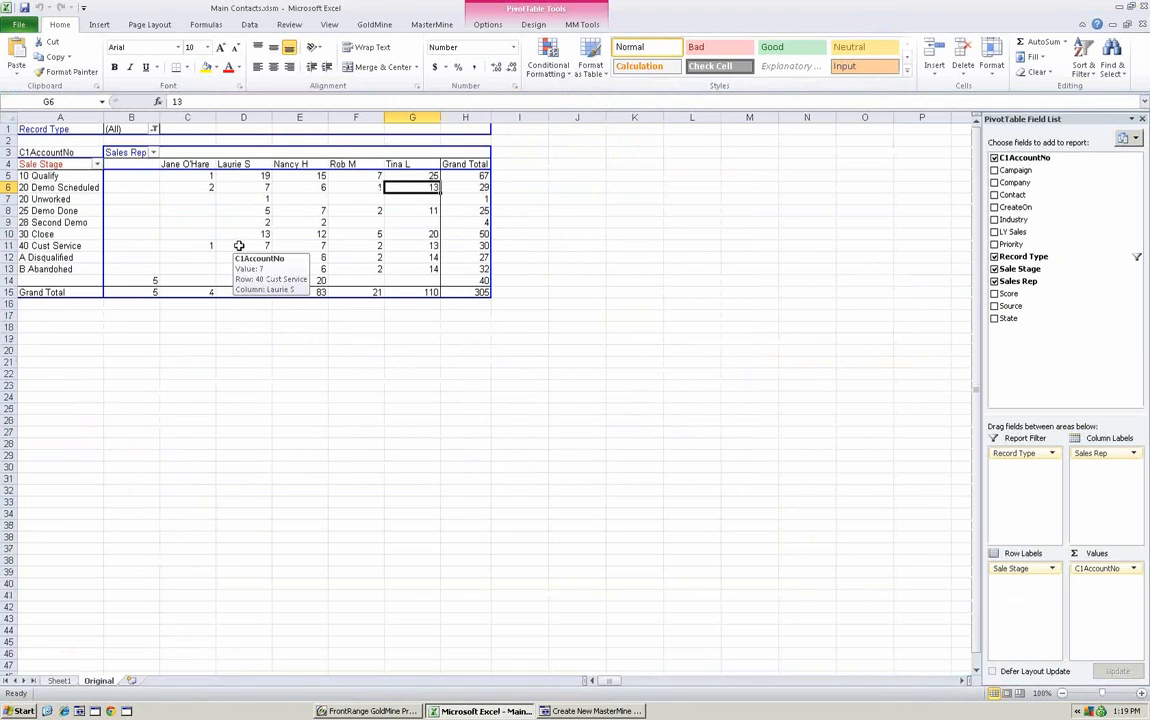
Clone the Original pivot worksheet and move Sale Stage and Sales Rep into the report filter area of the copy.
click(432, 24)
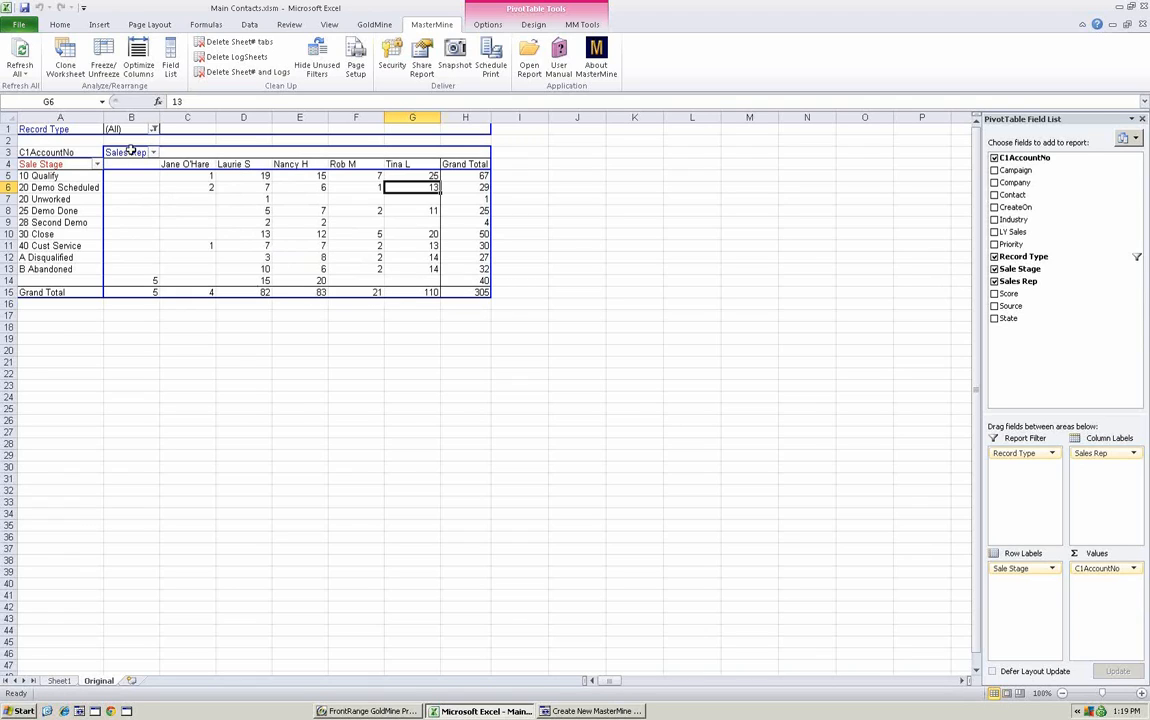
click(65, 58)
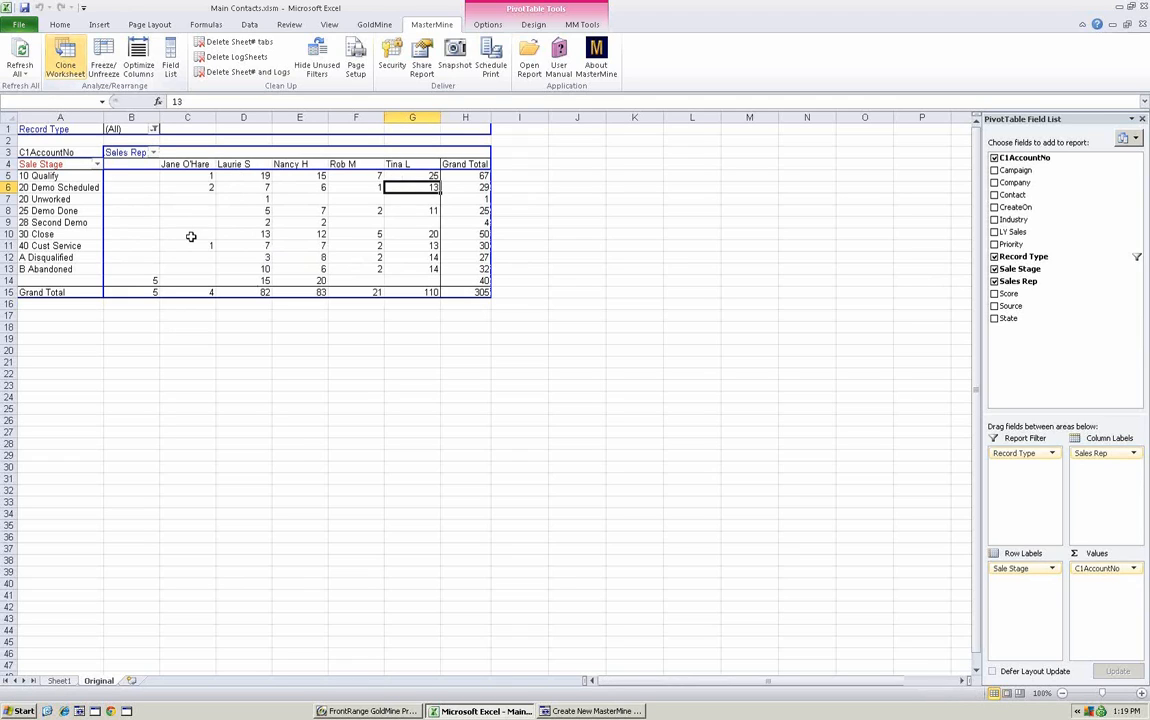
mouse_move(50, 164)
mouse_down()
mouse_move(53, 138)
mouse_move(60, 160)
mouse_move(50, 145)
mouse_up()
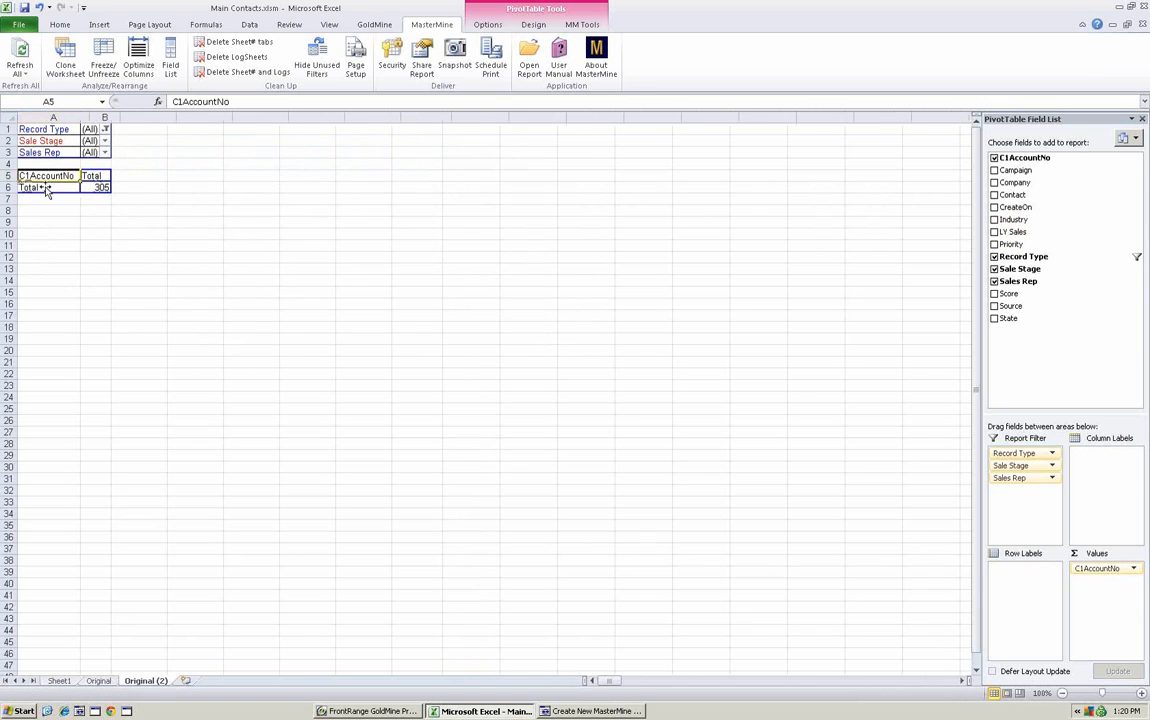
Lay out the cloned pivot table with Industry as row labels and Priority as column labels.
drag(45, 190, 46, 190)
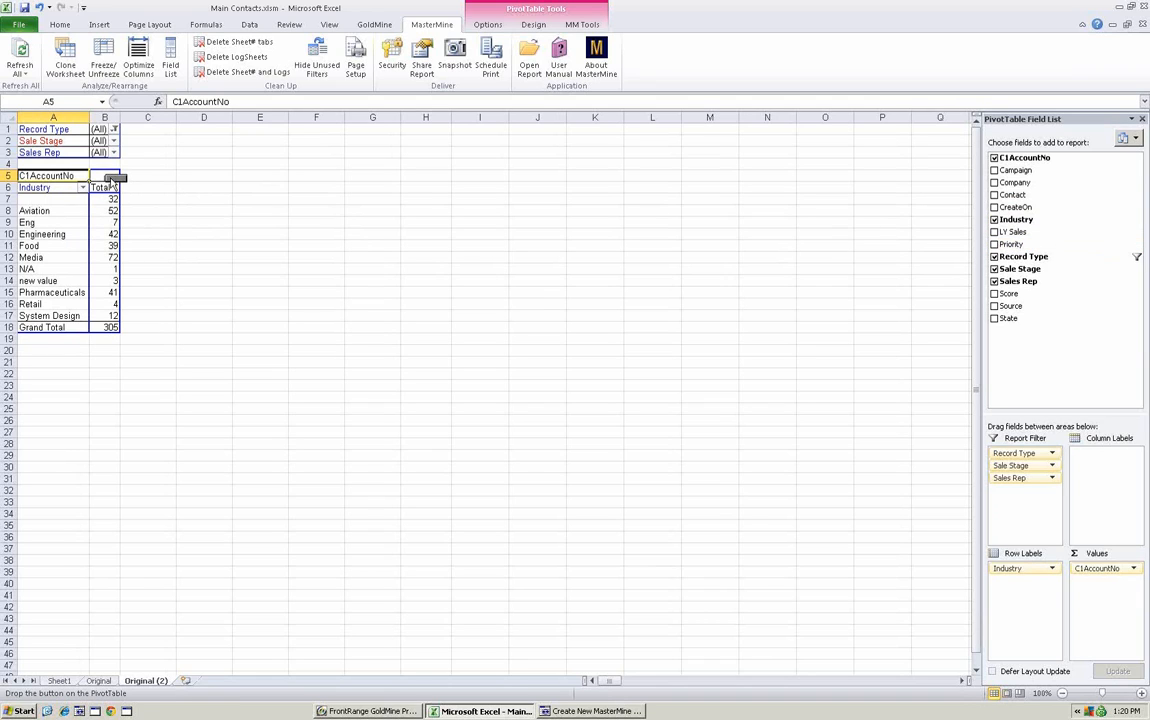
drag(108, 177, 110, 180)
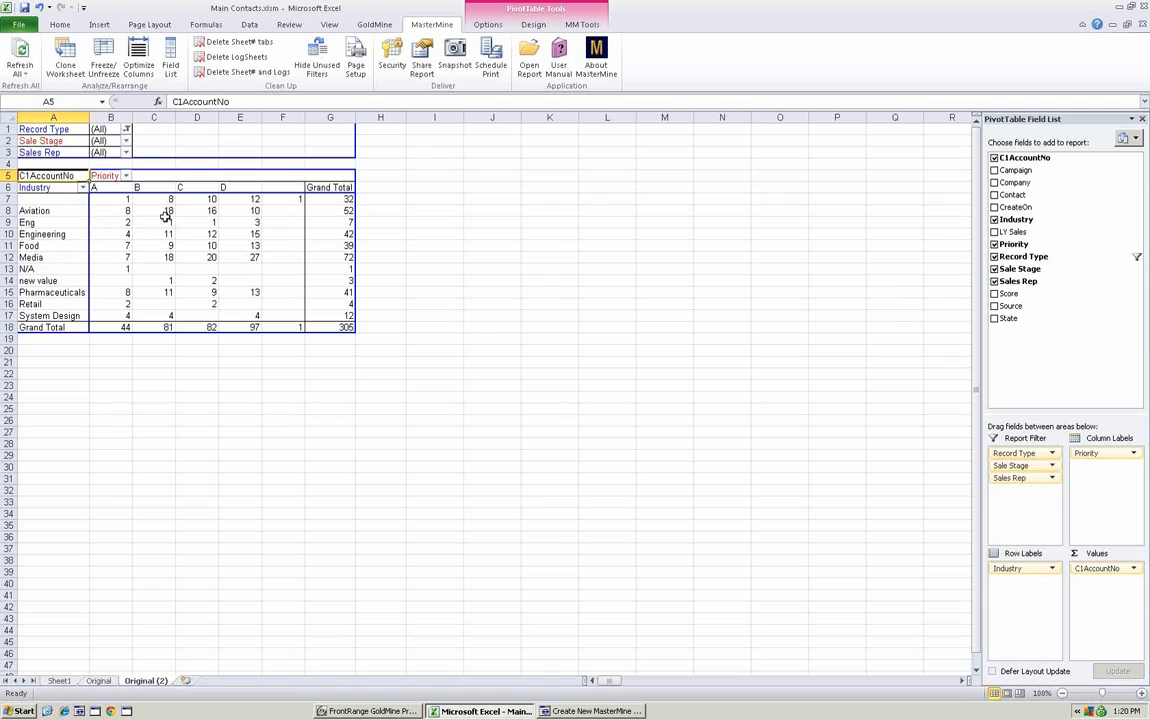
Filter the cloned pivot table to the second named sales rep, and switch the Sales Rep filter to the fourth.
click(125, 152)
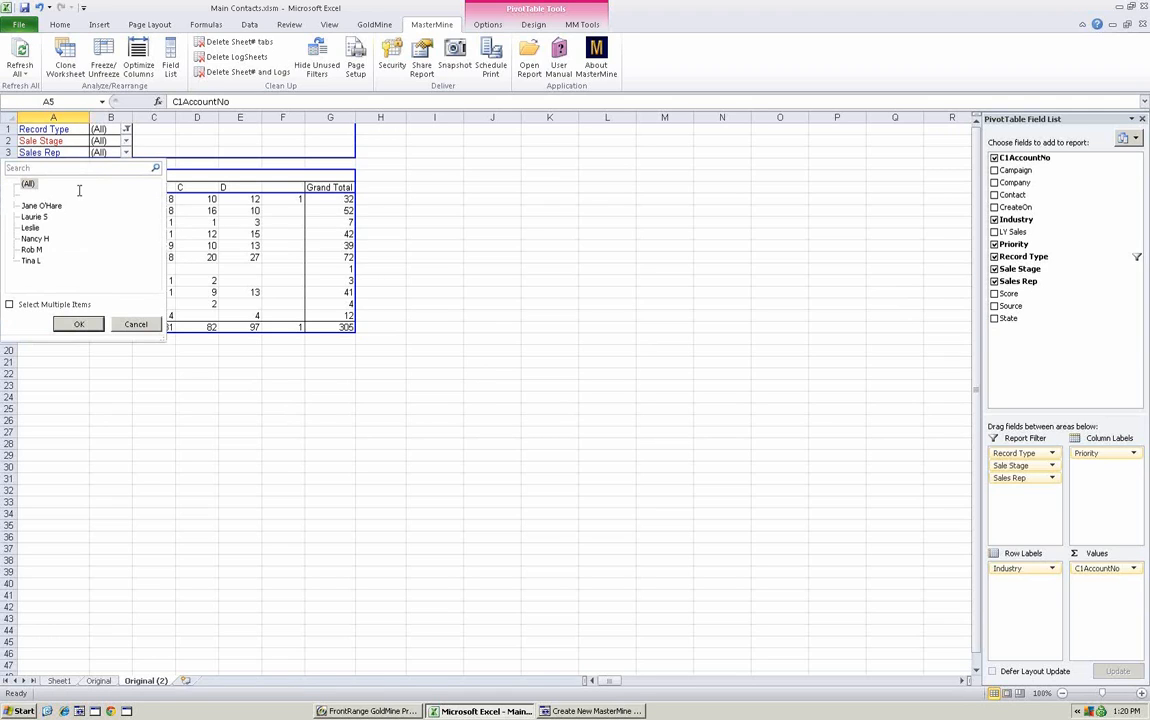
click(34, 216)
click(79, 323)
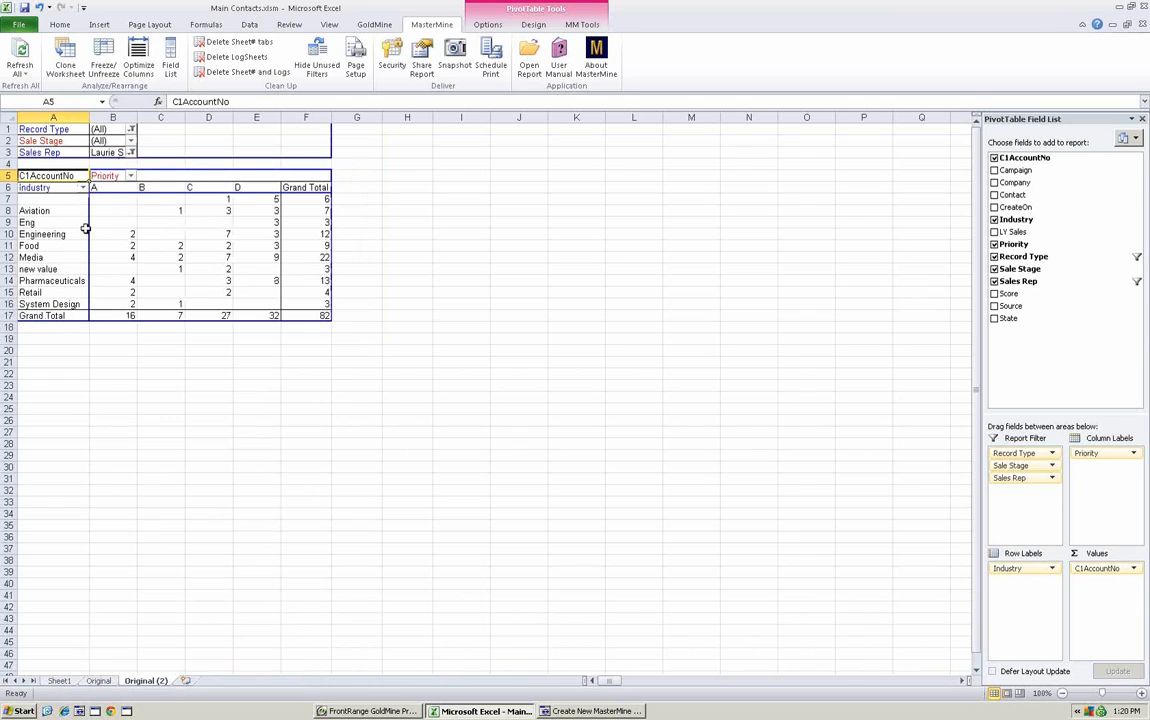
click(131, 156)
click(33, 218)
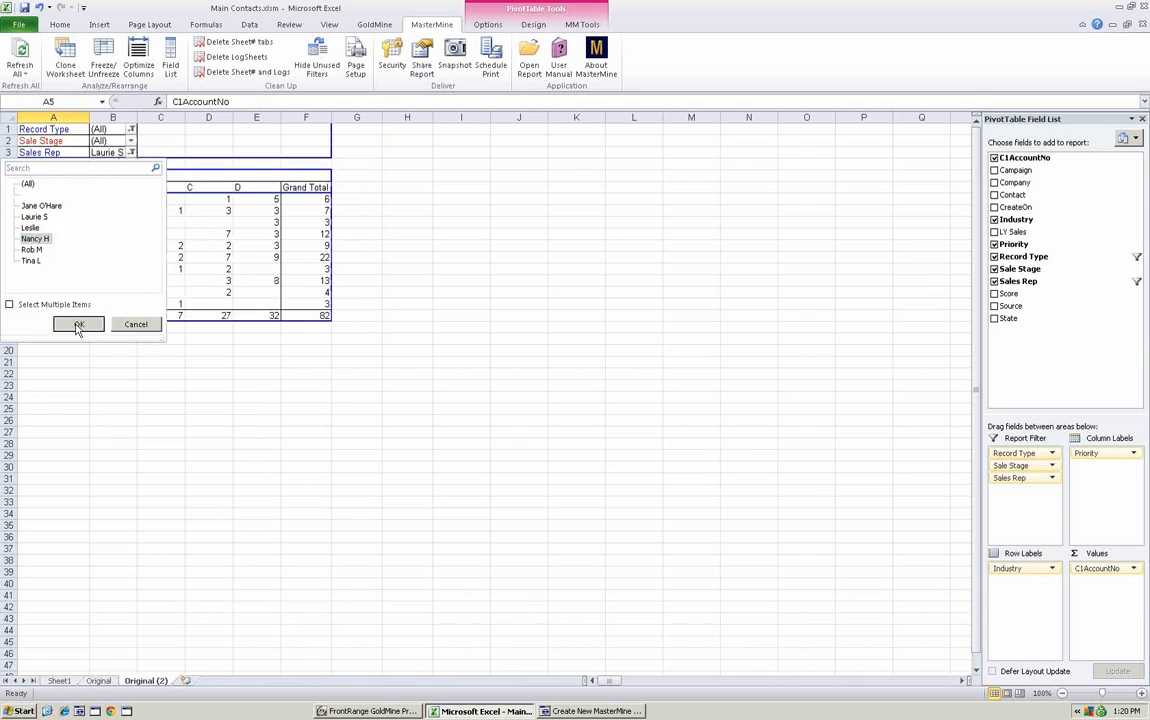
click(82, 322)
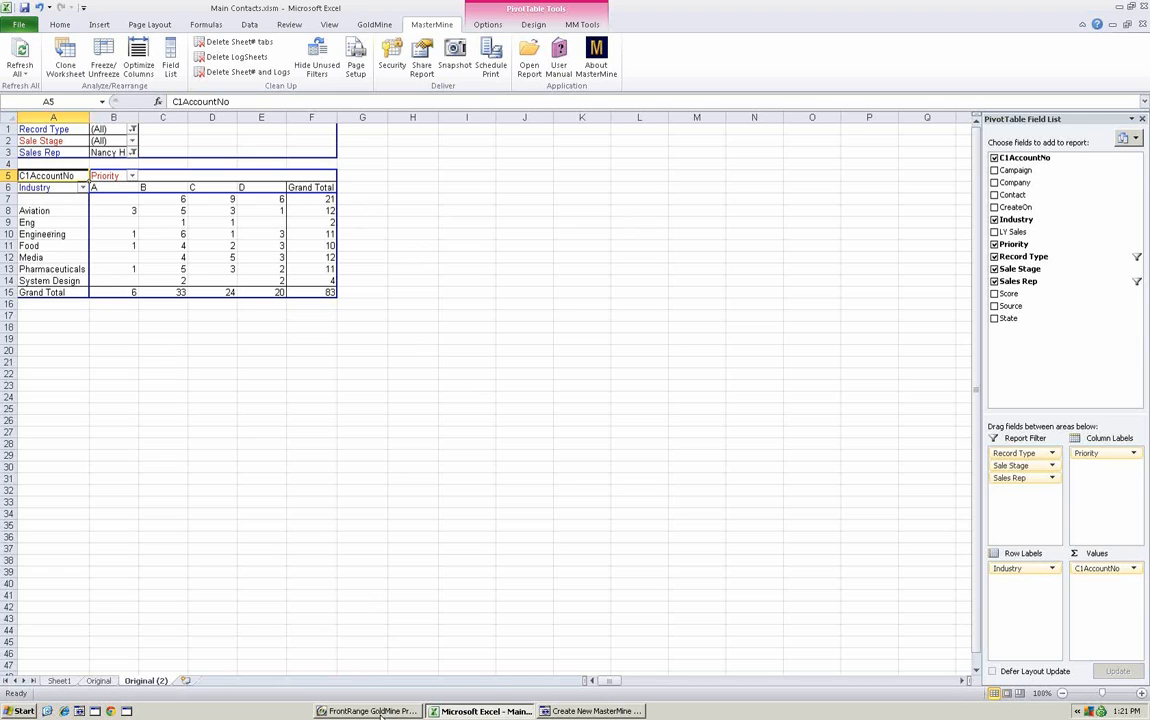
Cancel the pending Create New MasterMine Workbook setup in GoldMine and open the Sales Activity report from the sales reports.
click(372, 711)
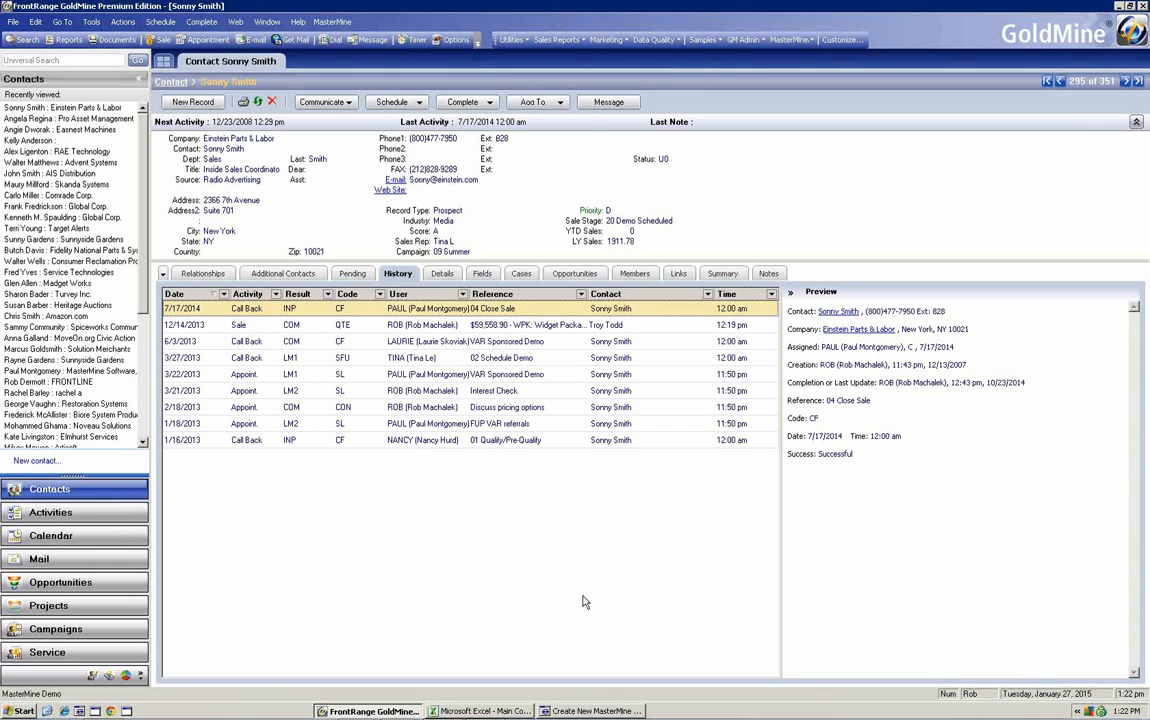
click(590, 713)
click(680, 552)
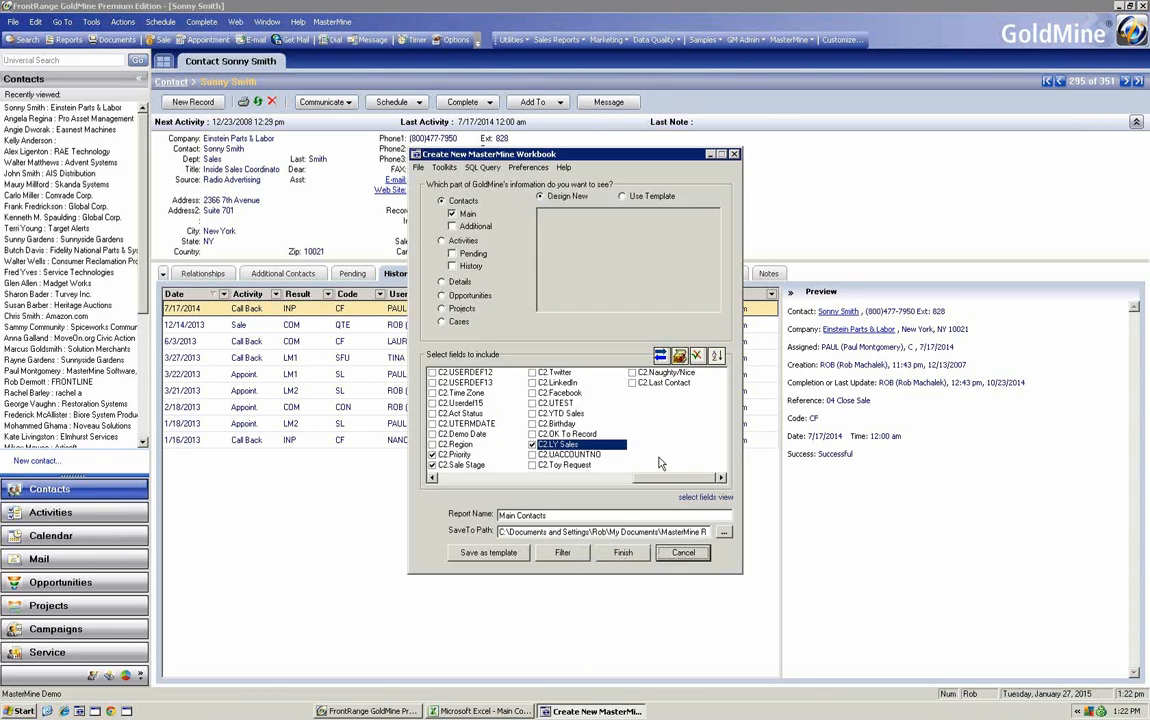
click(583, 41)
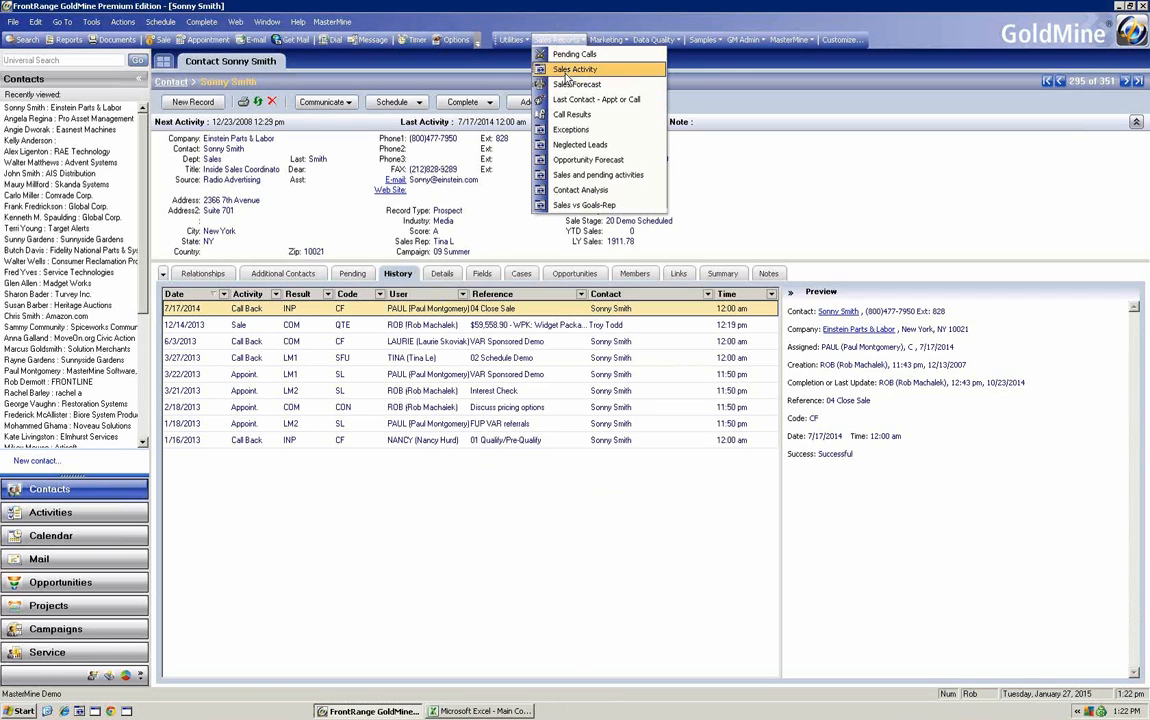
click(566, 70)
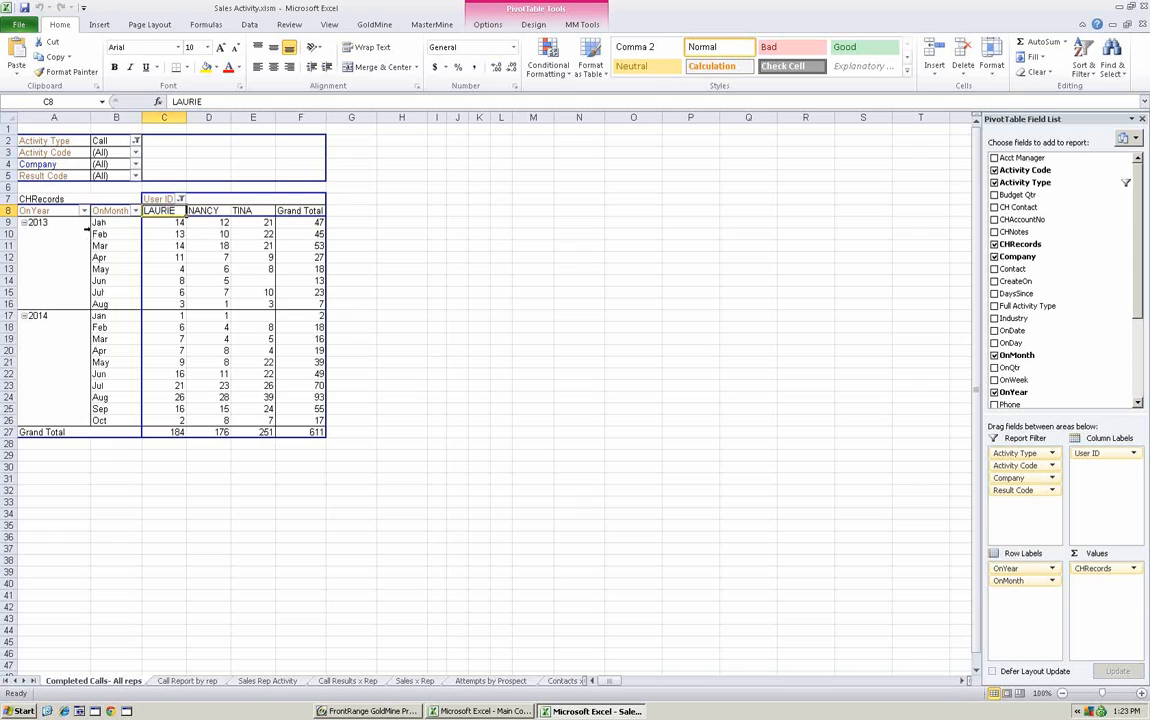
Move OnYear from the row labels to the report filter and limit the completed calls to 2014.
drag(54, 213, 97, 176)
click(112, 176)
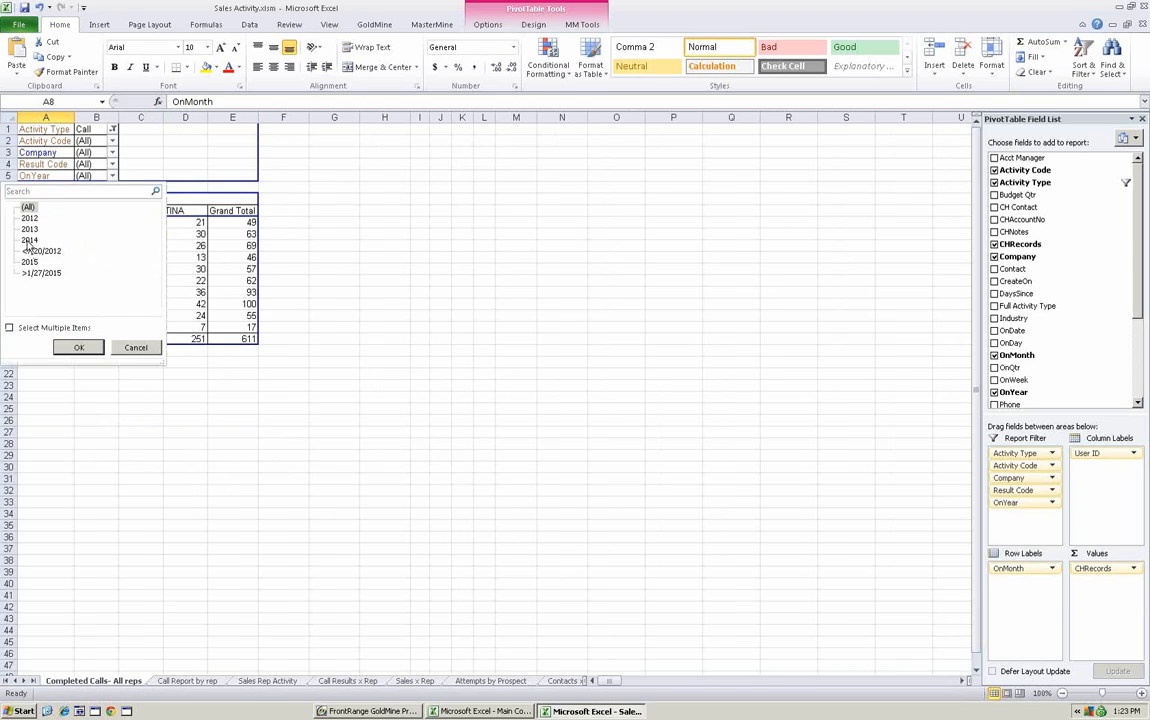
click(30, 240)
click(62, 348)
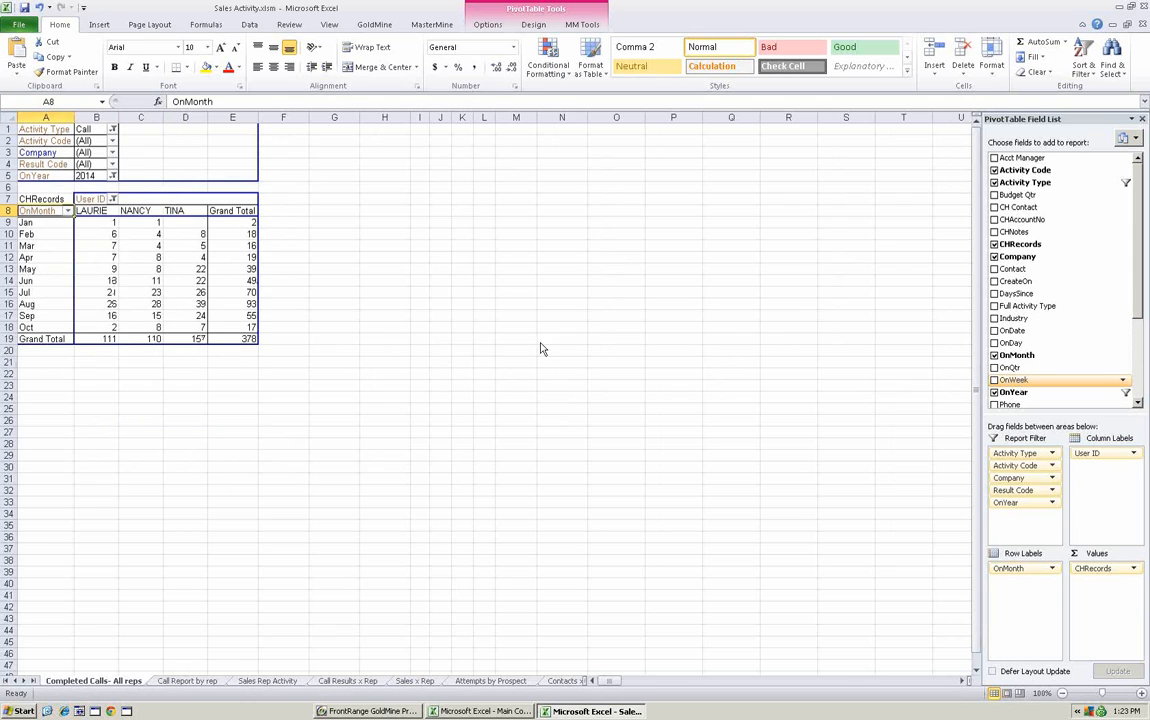
Add OnWeek to the row labels below OnMonth and expand Aug, Sep and Oct to their weekly rows.
drag(540, 348, 66, 255)
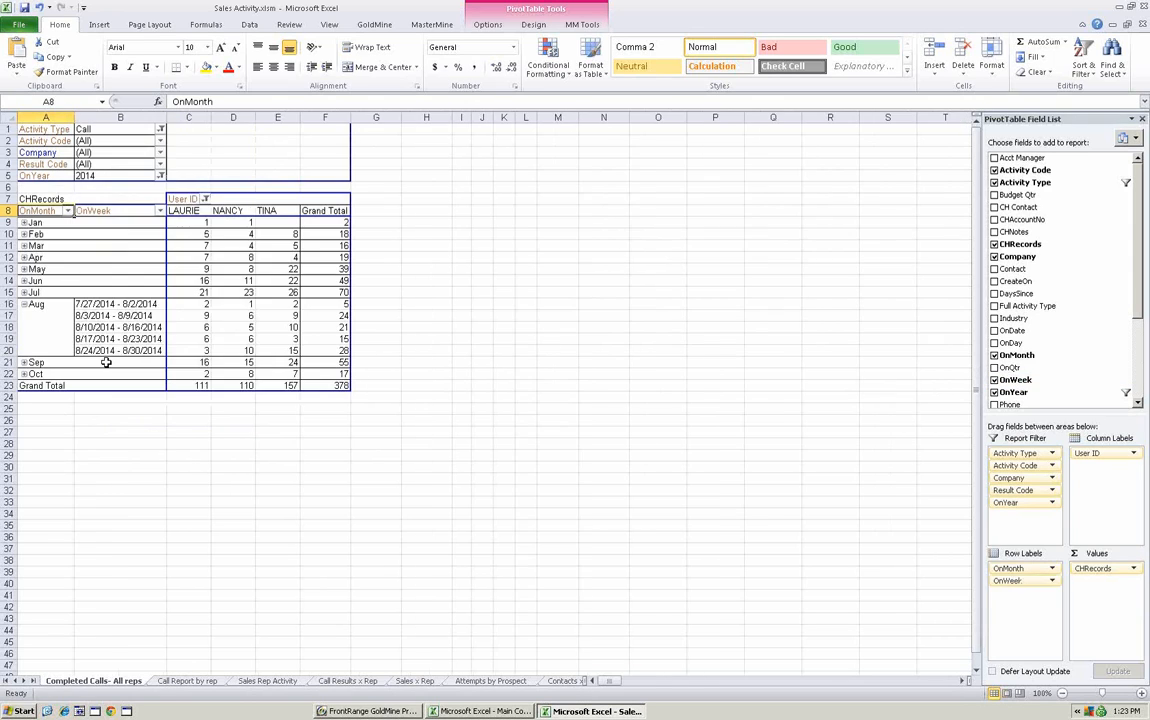
click(26, 306)
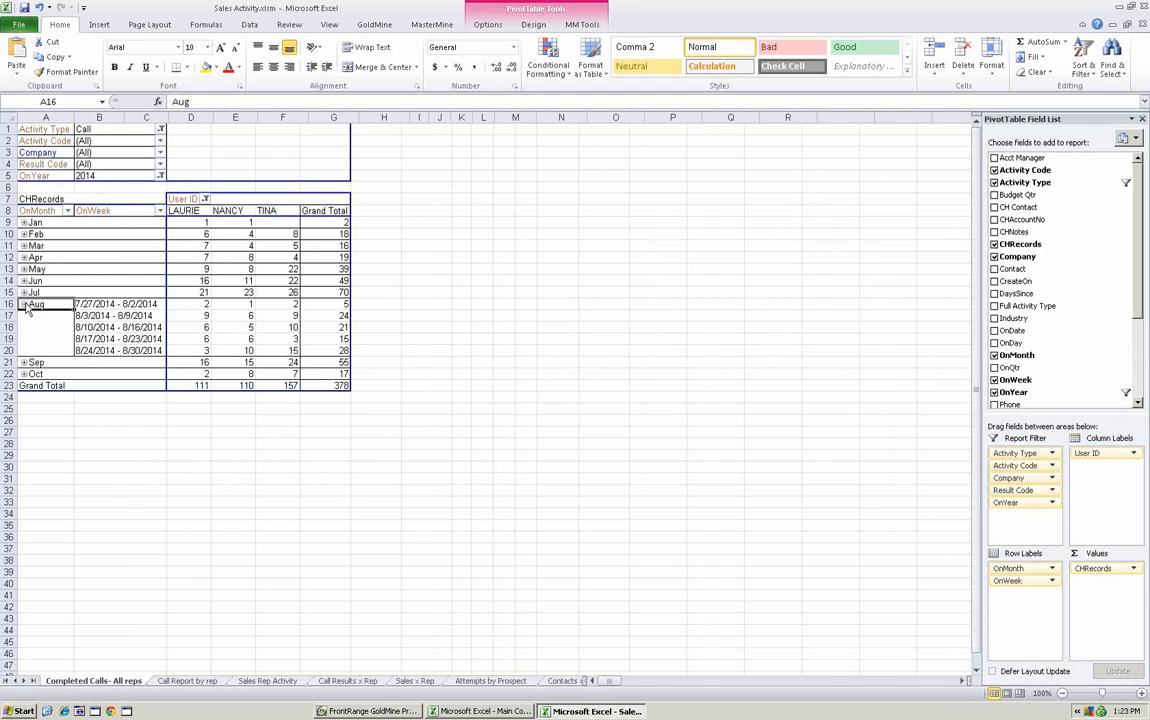
click(24, 327)
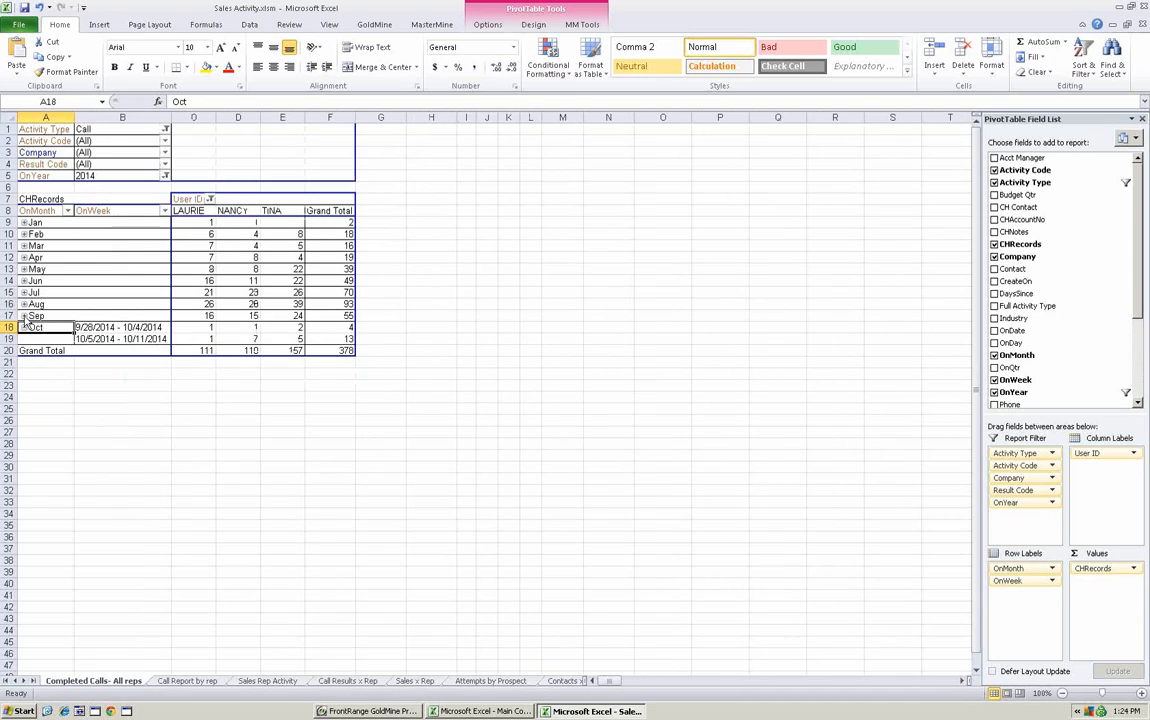
click(24, 315)
click(24, 305)
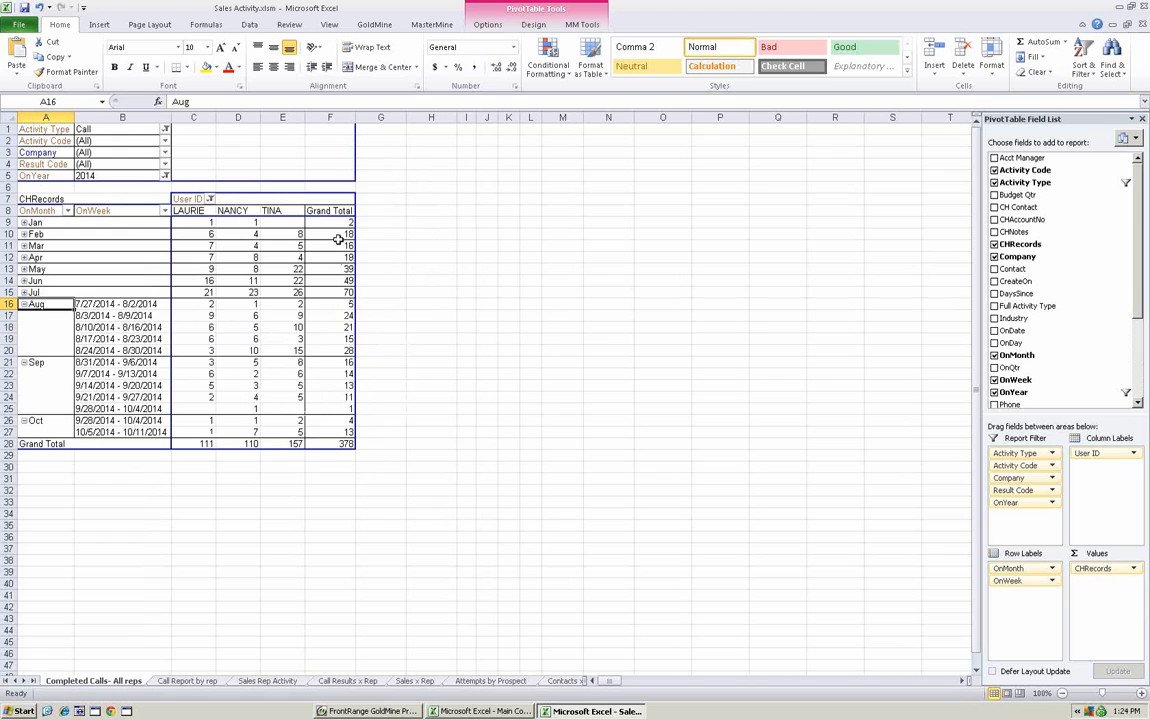
Select the weekly grand totals from August through October in F16:F27 and examine the call volumes by rep.
click(338, 303)
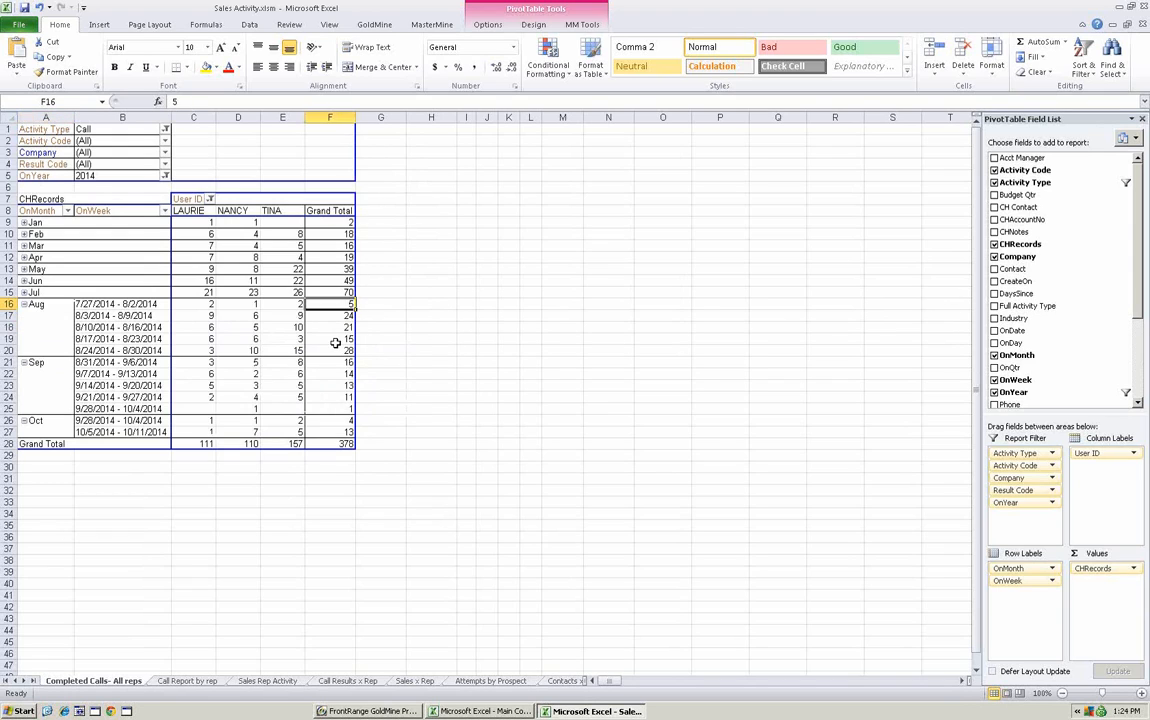
key(shift+Down)
key(shift+Down)
key(shift+Down)
key(shift+Down)
key(shift+Down)
key(shift+Down)
key(shift+Down)
key(shift+Down)
key(shift+Down)
key(shift+Down)
key(shift+Down)
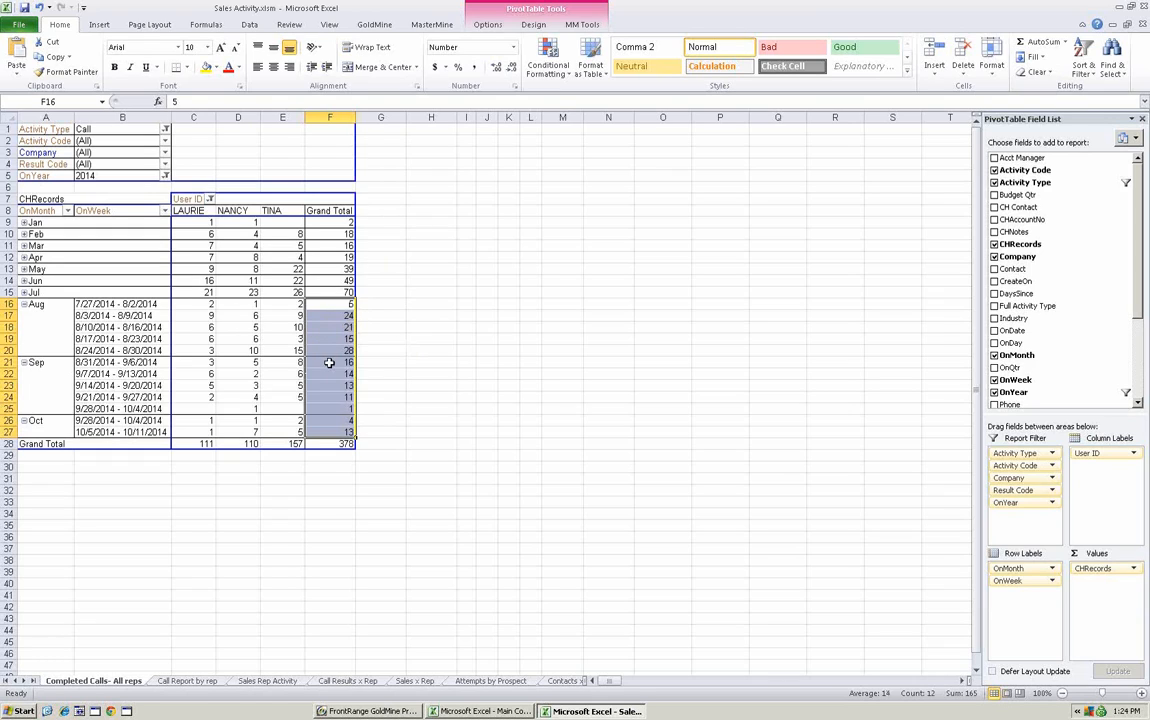
mouse_move(328, 363)
mouse_move(229, 346)
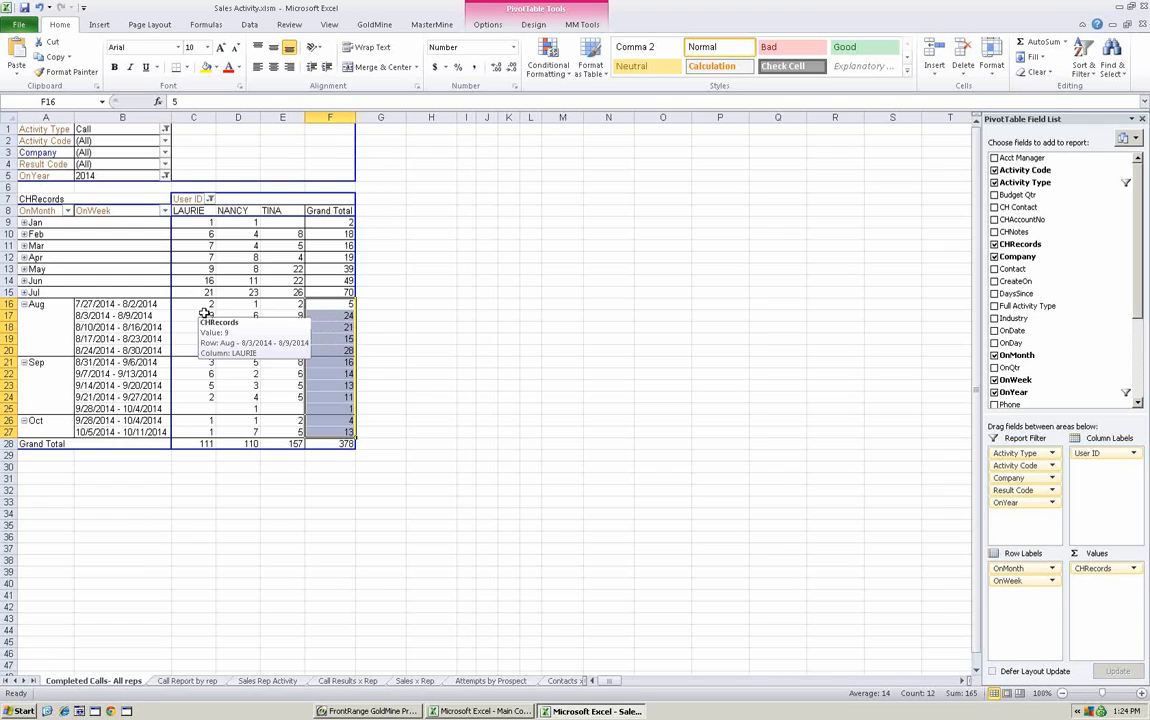
Filter the completed calls by the Result Code COM.
click(165, 164)
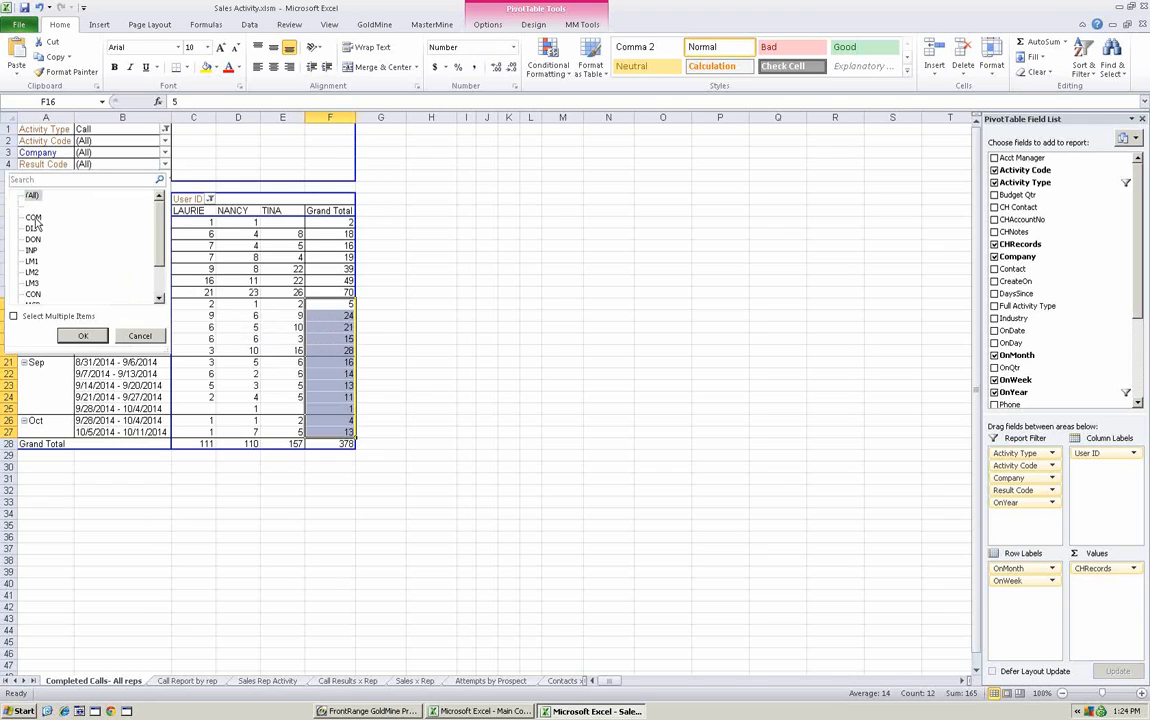
click(34, 217)
click(83, 335)
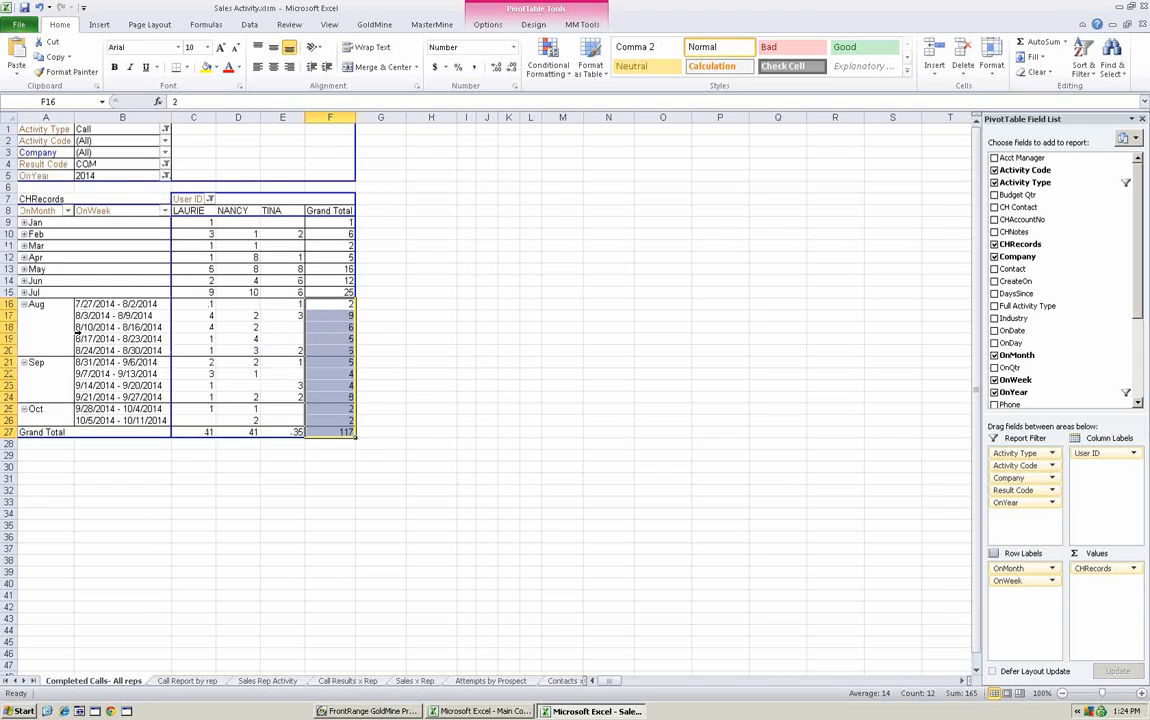
Allow multiple items in the Result Code filter and add DIS and INP to COM.
click(166, 166)
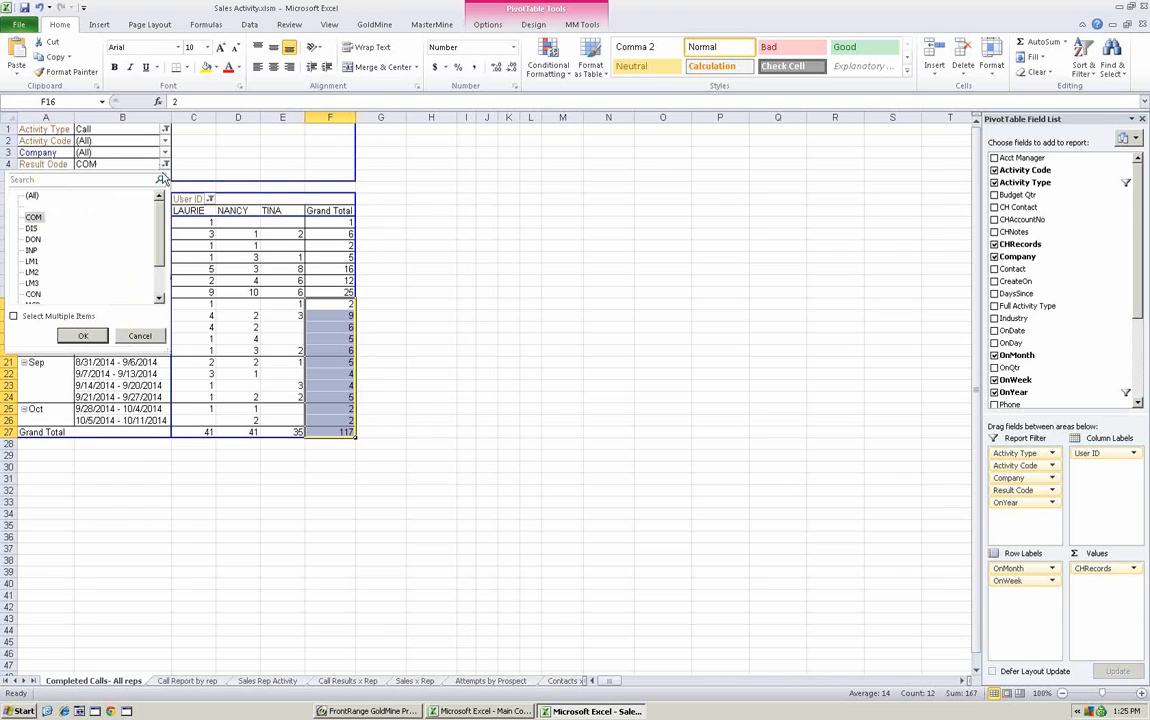
click(14, 317)
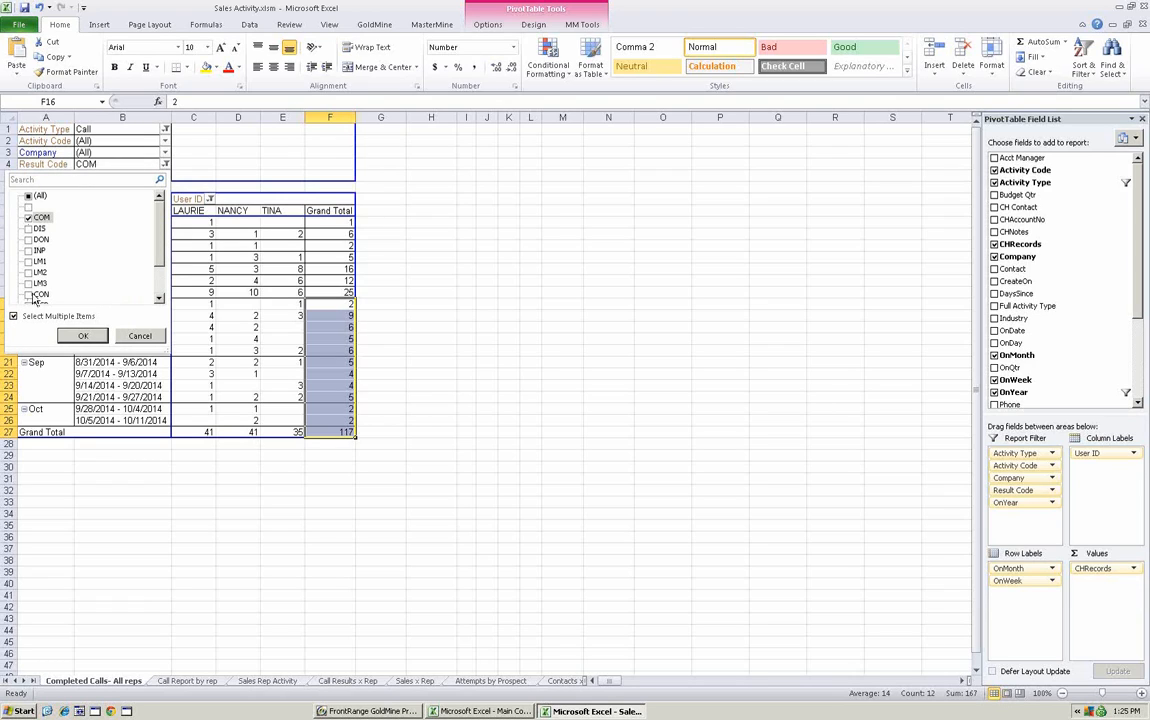
click(29, 229)
click(29, 250)
click(83, 335)
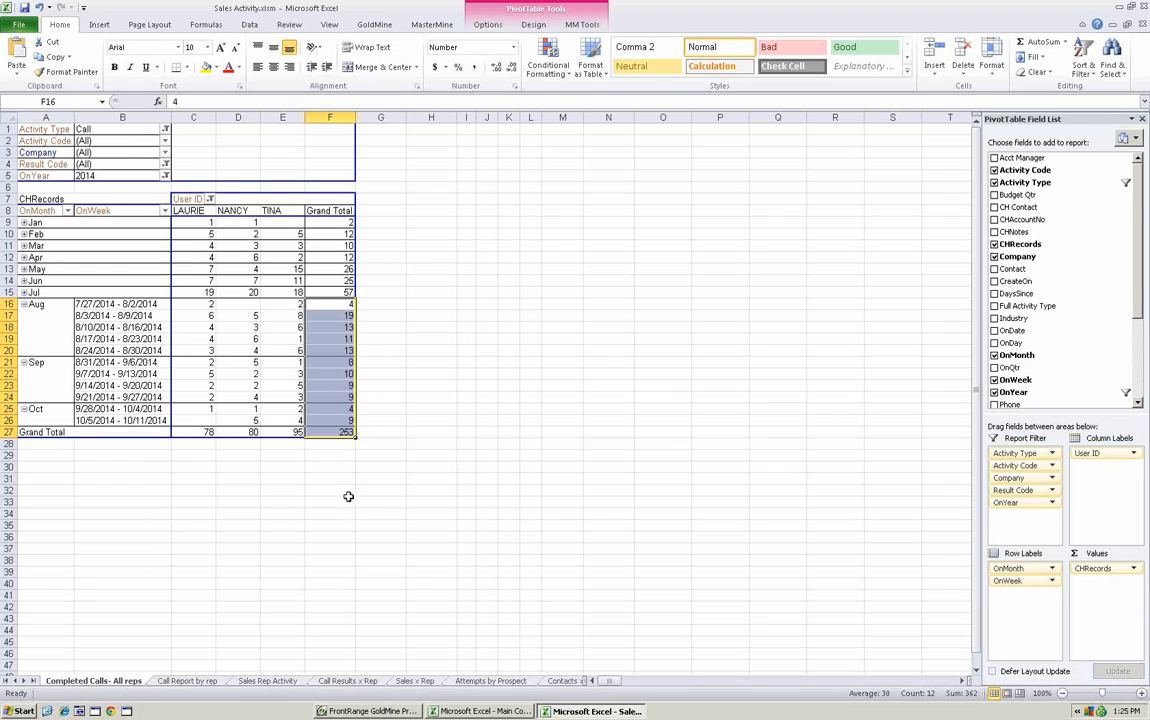
View the Call Report by rep sheet, and open the Sales Forecast report from GoldMine's sales reports.
click(190, 681)
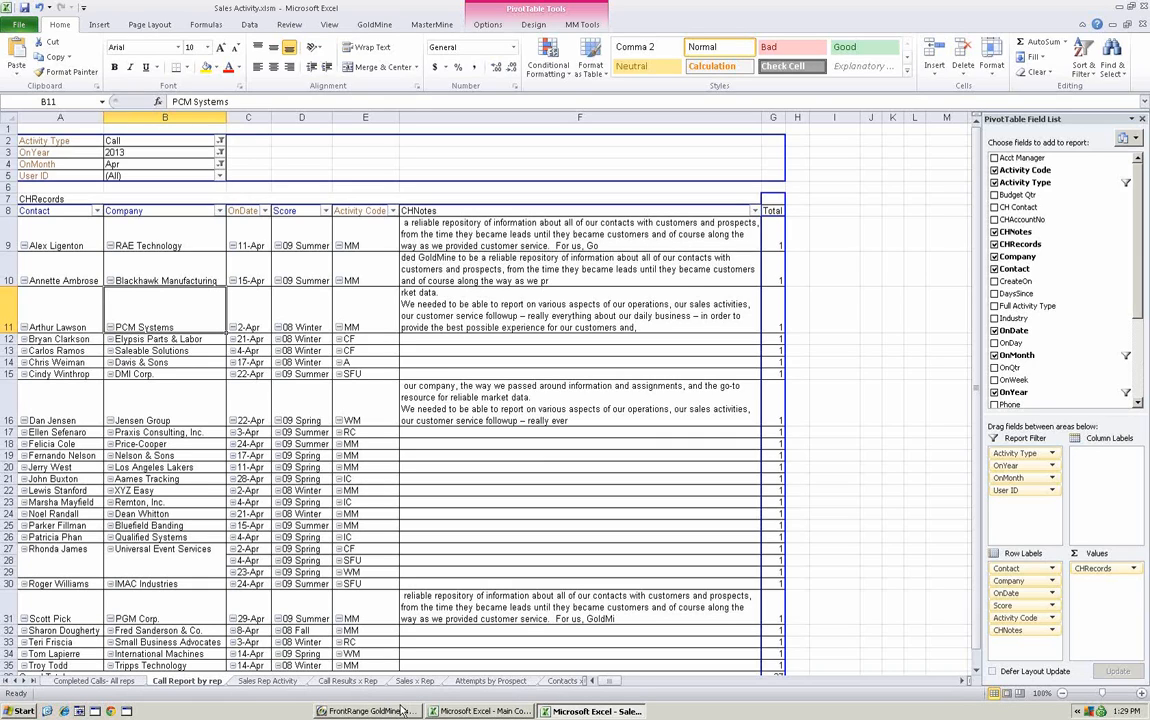
click(391, 711)
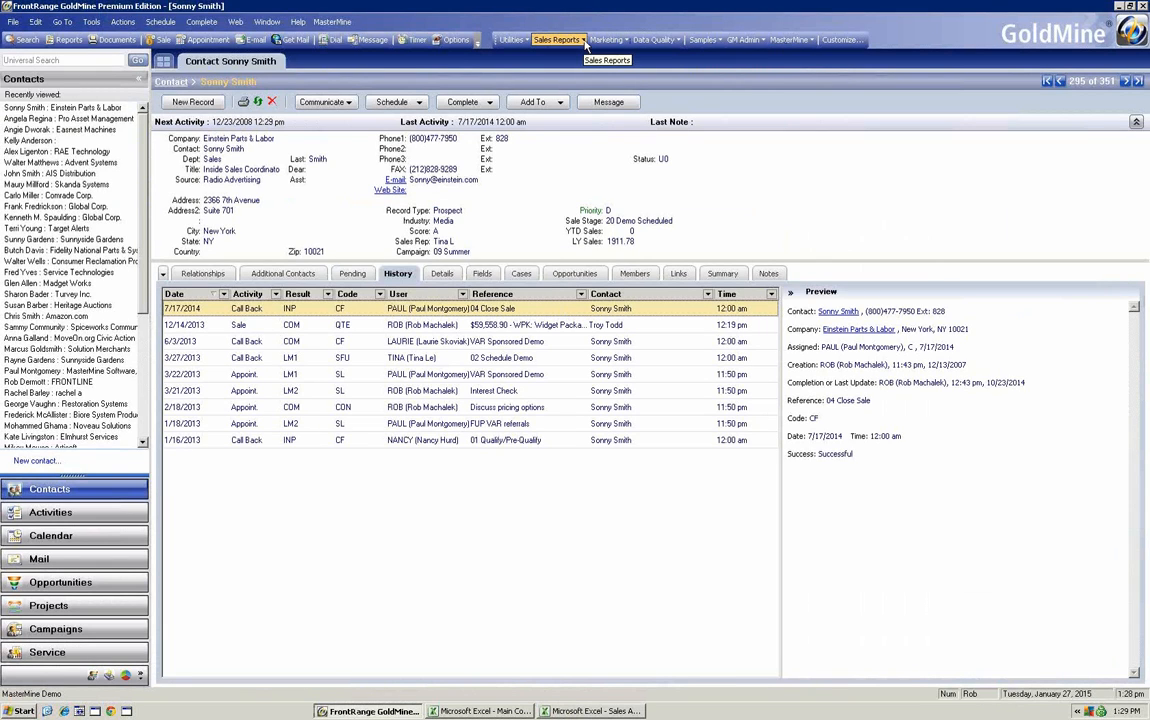
click(585, 45)
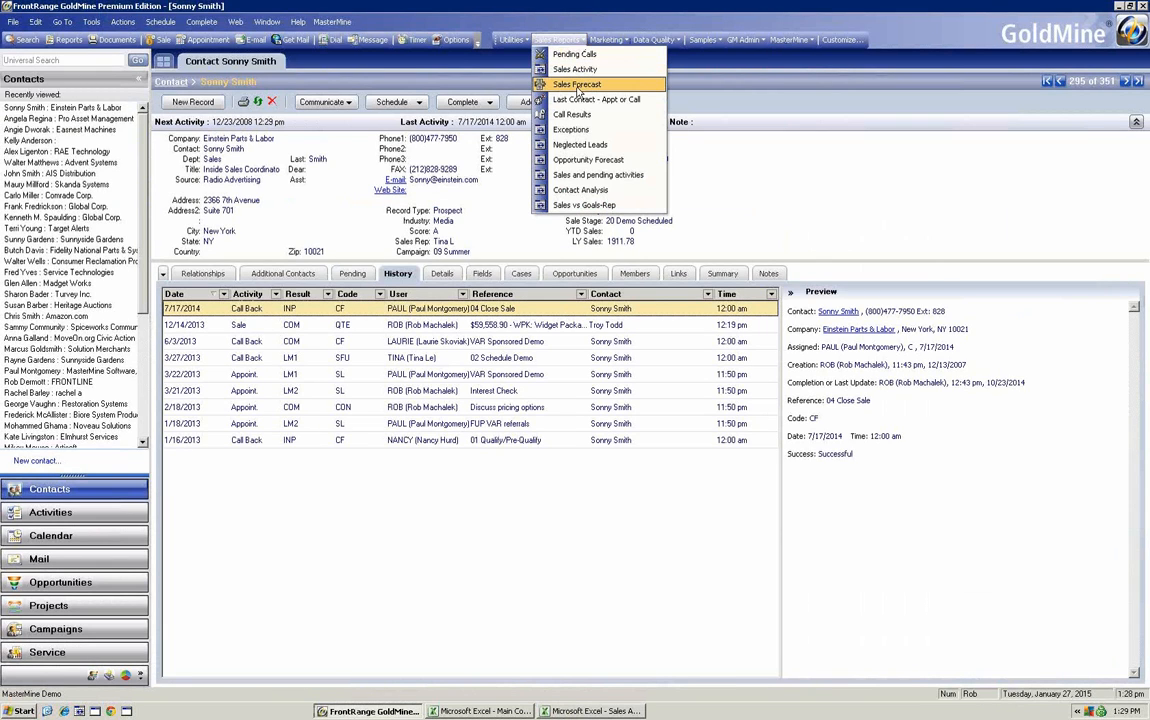
click(577, 88)
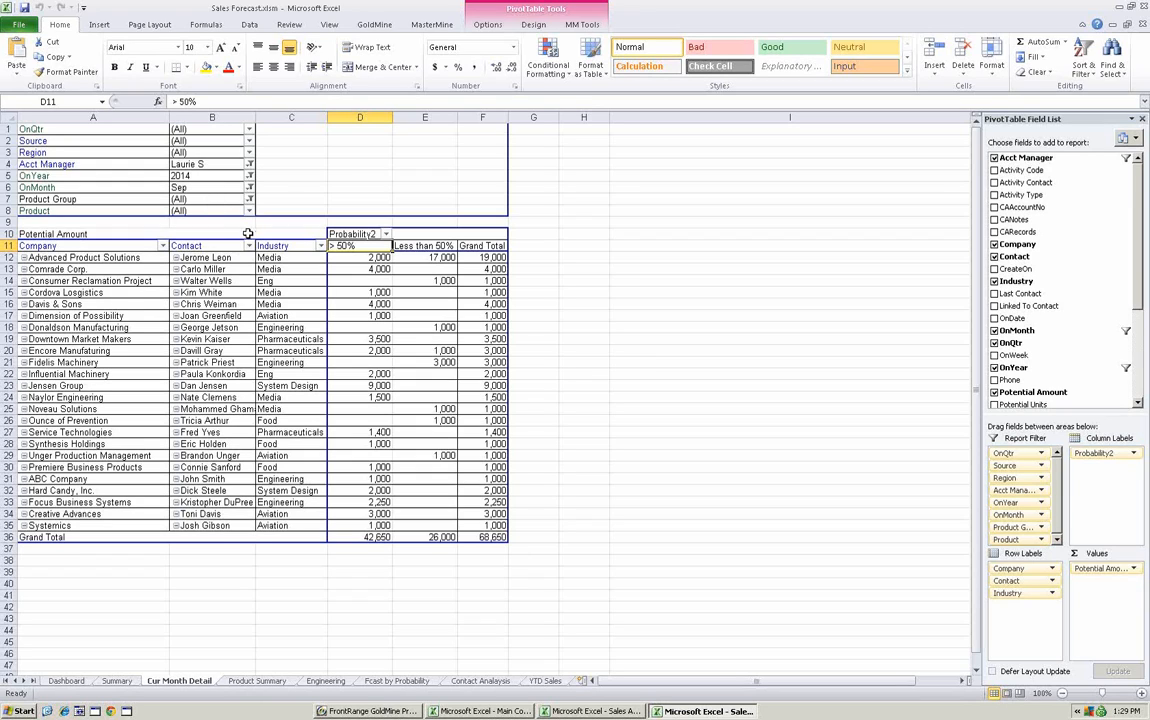
Filter the current month detail sheet by OnMonth Oct.
click(249, 188)
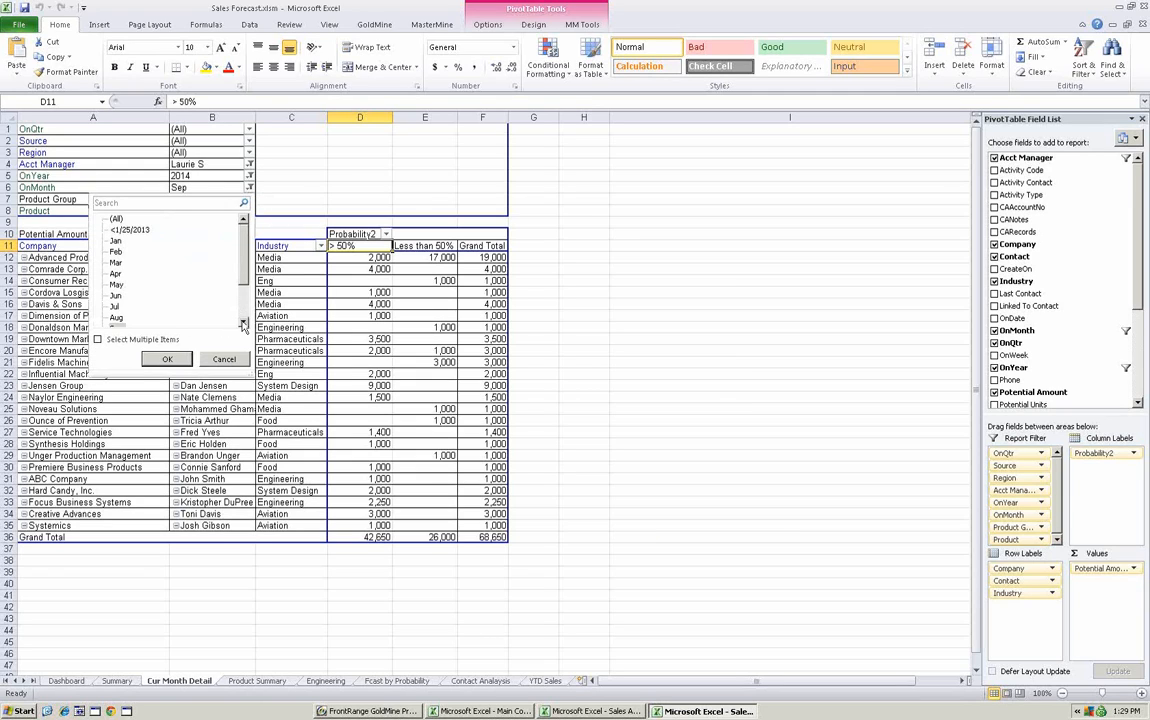
click(243, 325)
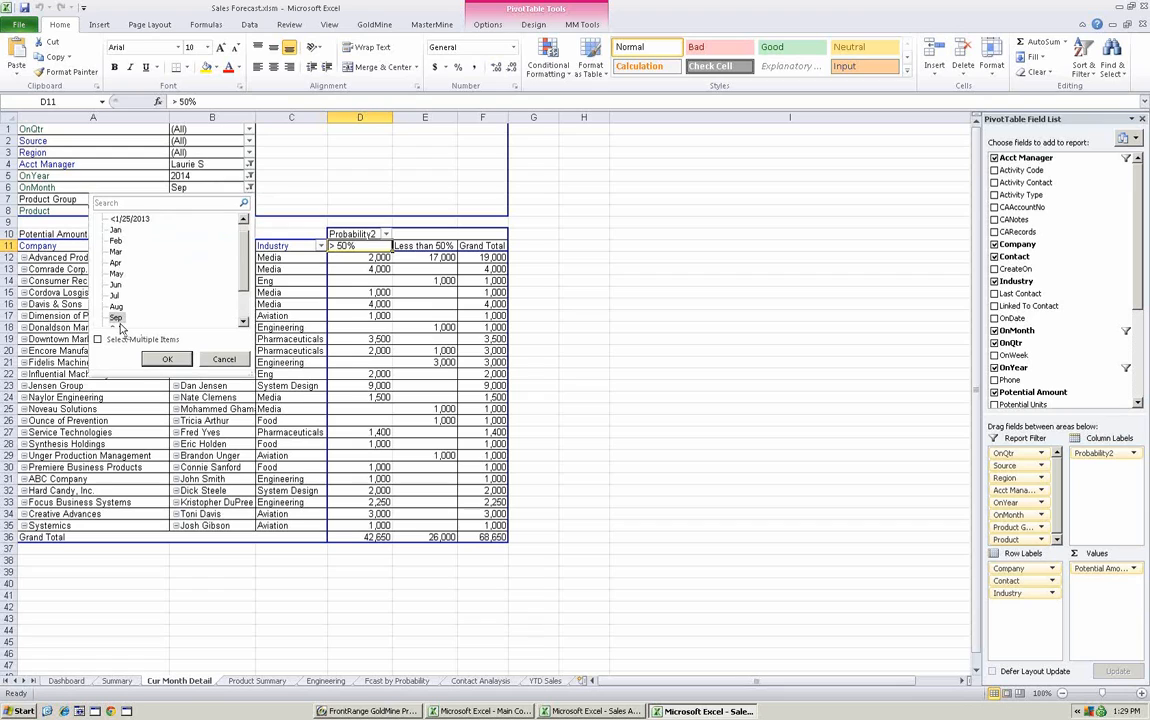
click(165, 358)
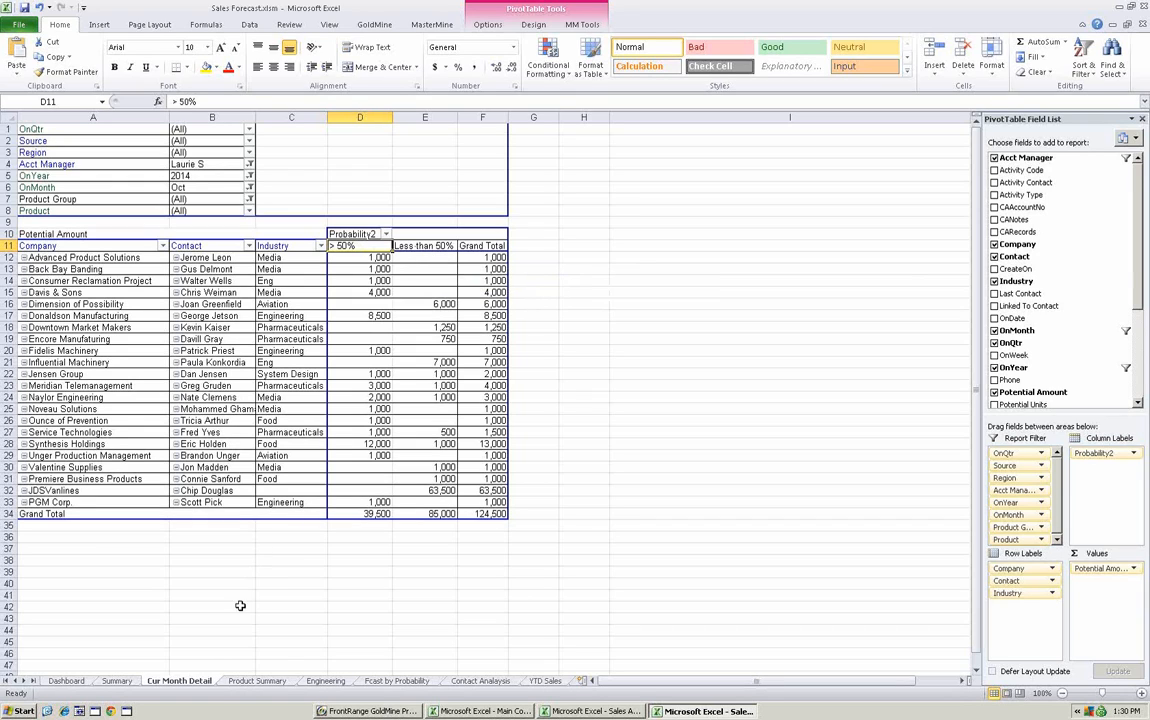
Open the Product Summary sheet and set its OnYear filter to 2014.
click(266, 683)
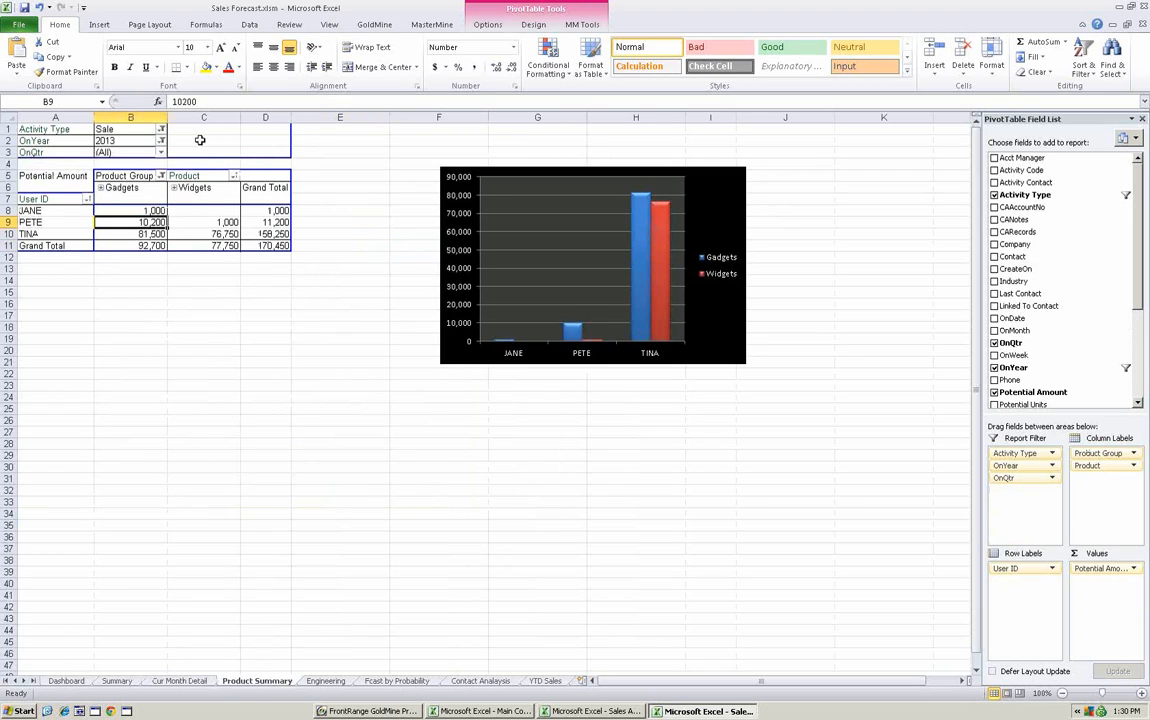
click(161, 144)
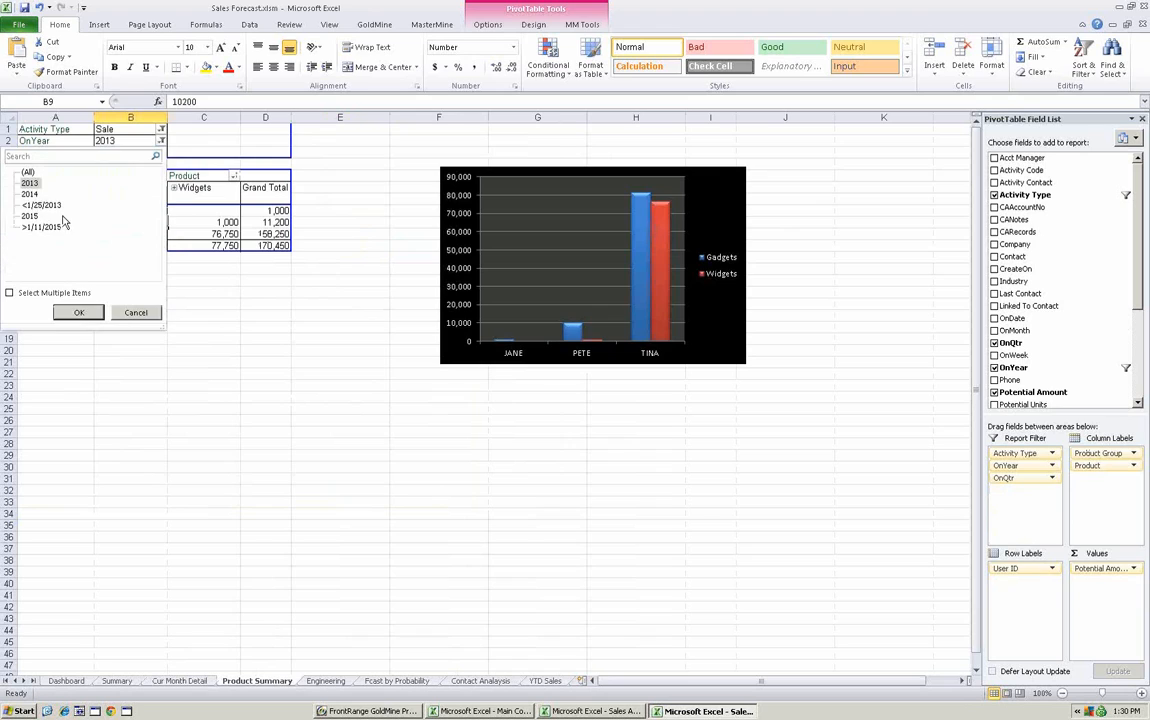
click(30, 184)
click(70, 310)
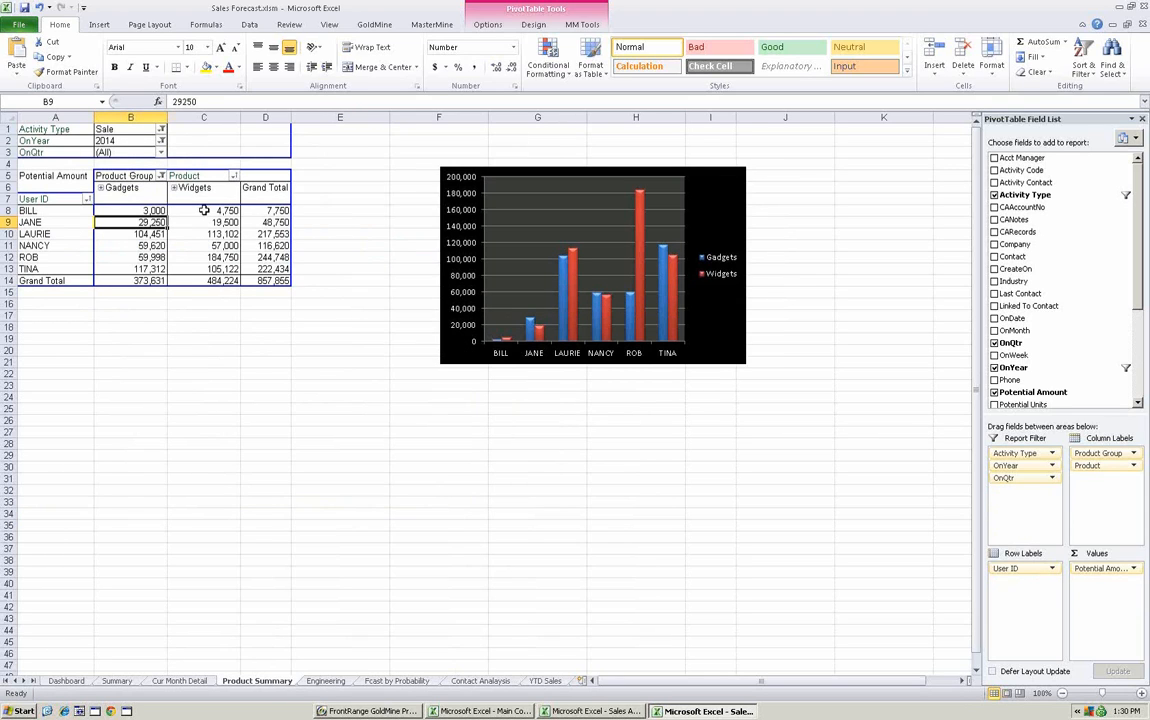
Filter the product summary by OnQtr Qtr4.
click(161, 153)
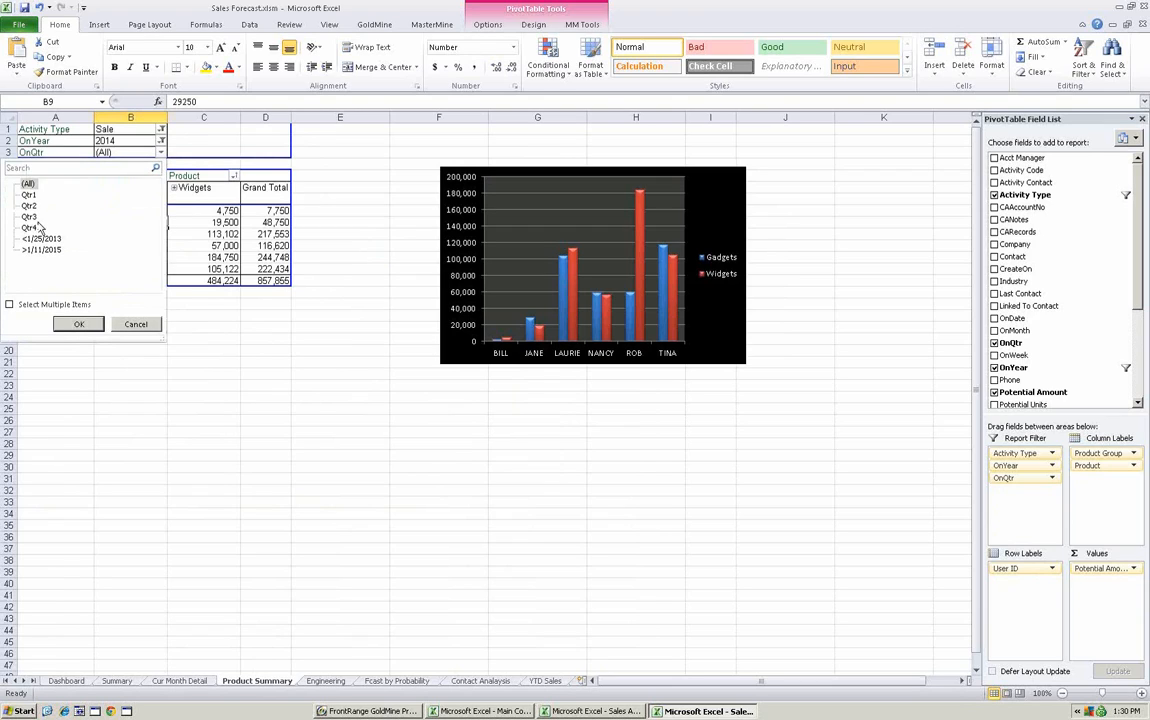
click(30, 216)
click(29, 228)
click(79, 324)
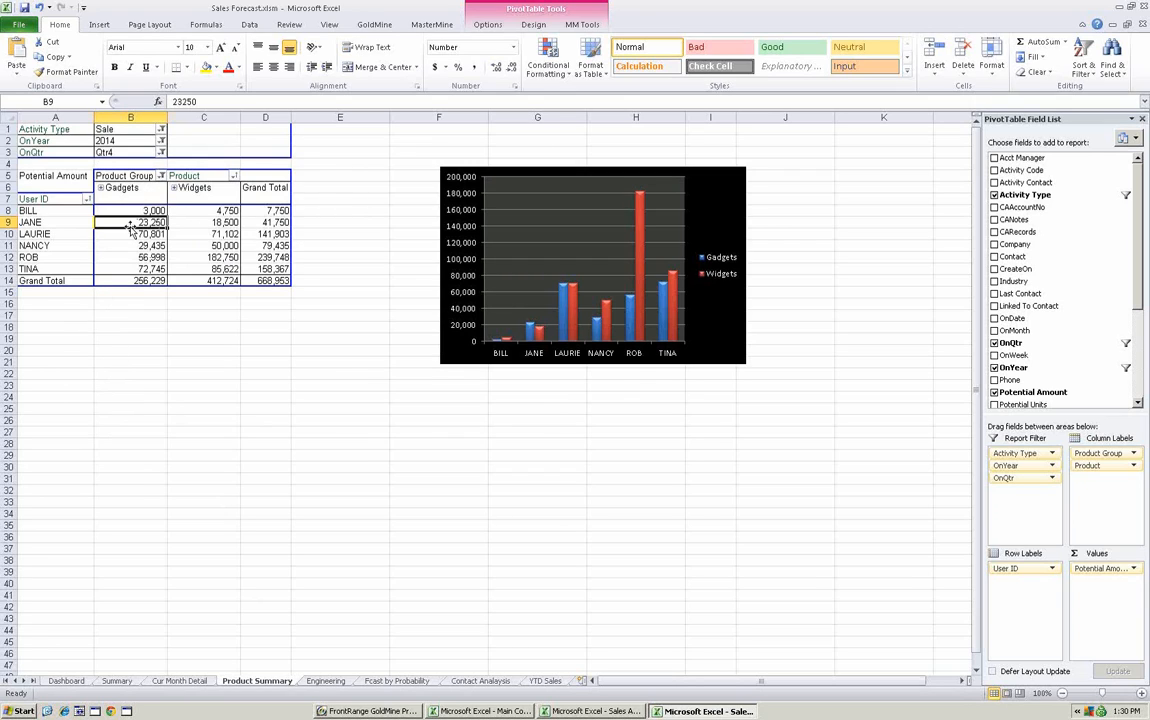
Expand the Widgets group to examine Widget A, Widget B and Widget C sales by rep, and collapse it again.
mouse_move(131, 222)
click(174, 188)
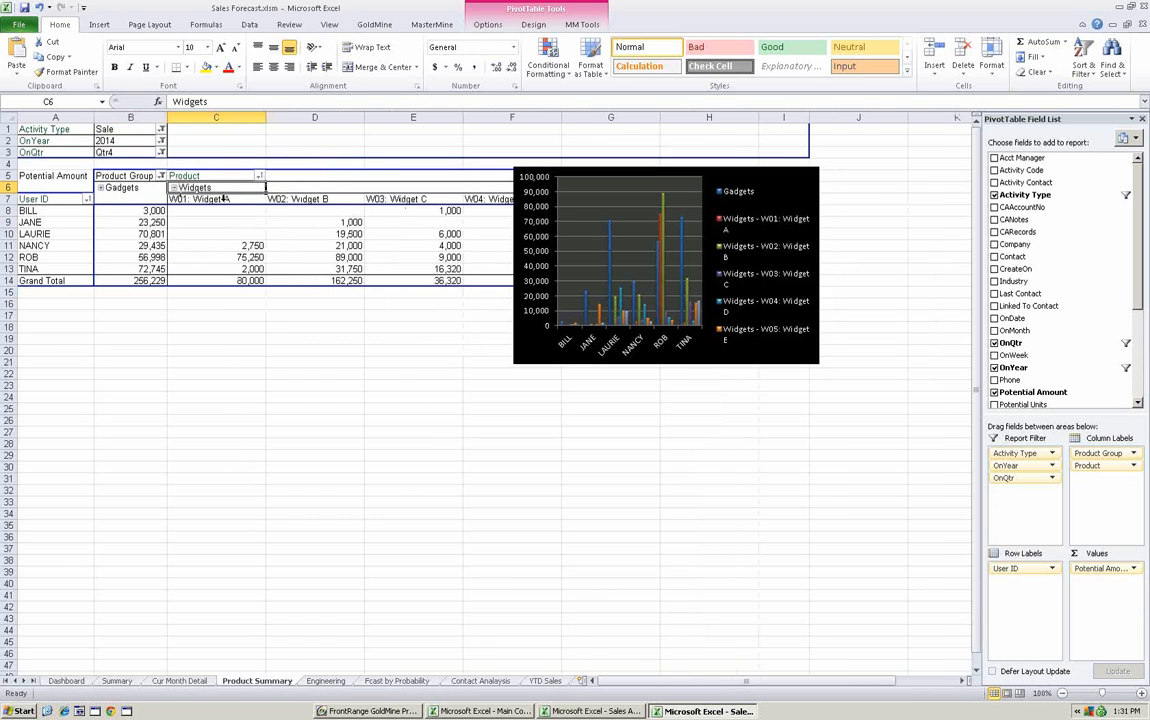
click(220, 200)
click(285, 199)
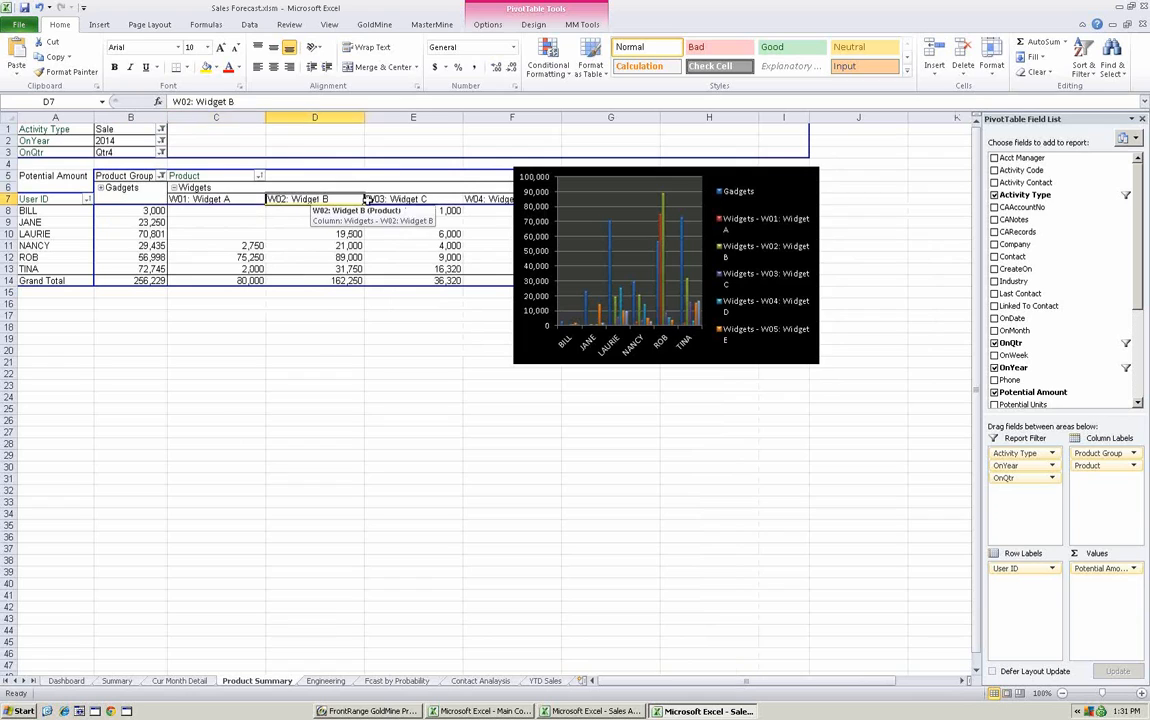
click(402, 200)
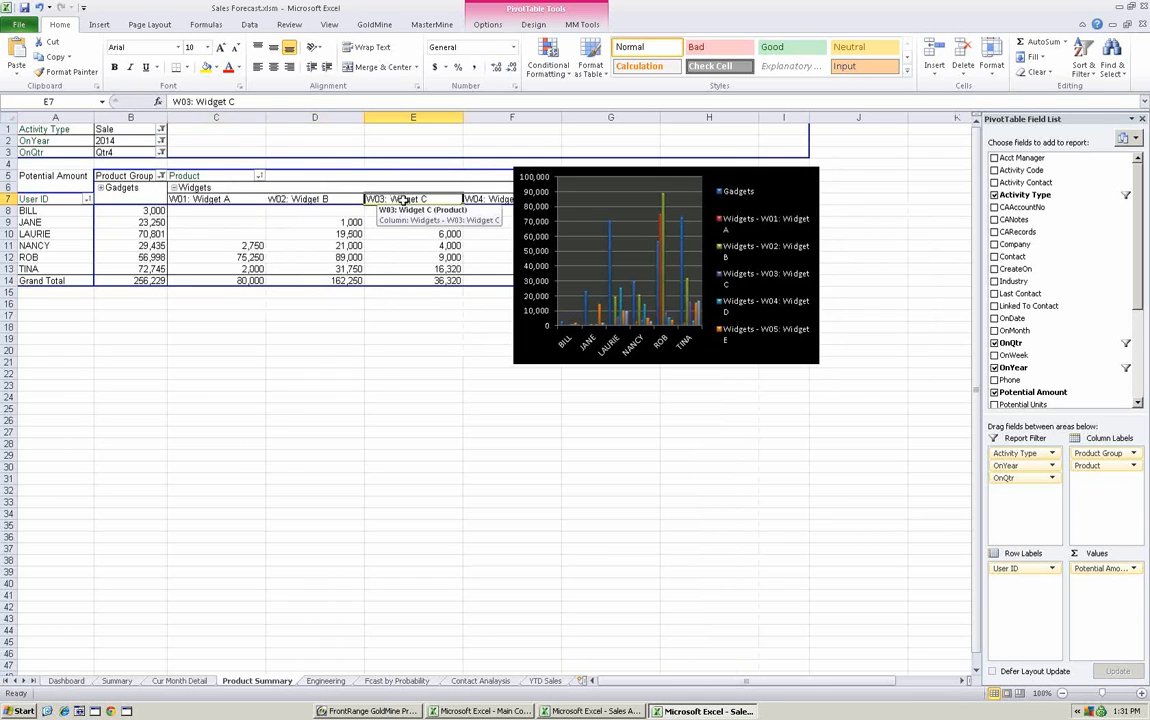
click(174, 188)
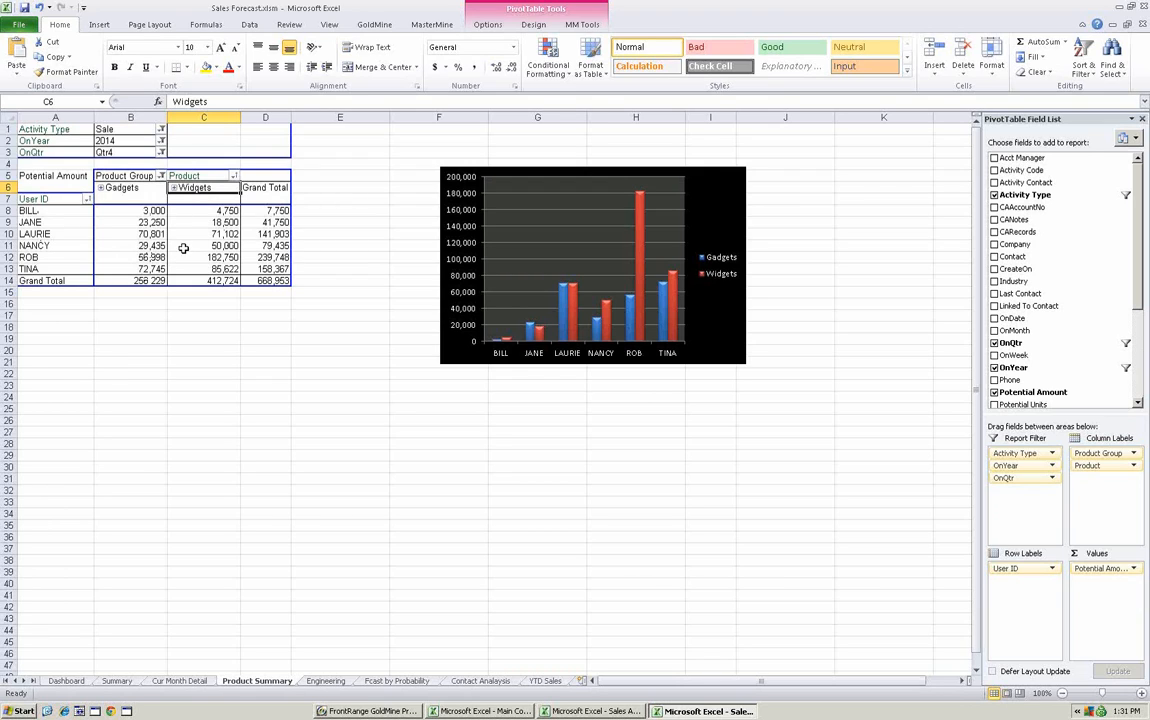
Move the product chart closer to the pivot table, and select the rep grand total in D12 to compare with the chart.
mouse_move(155, 233)
drag(477, 171, 430, 155)
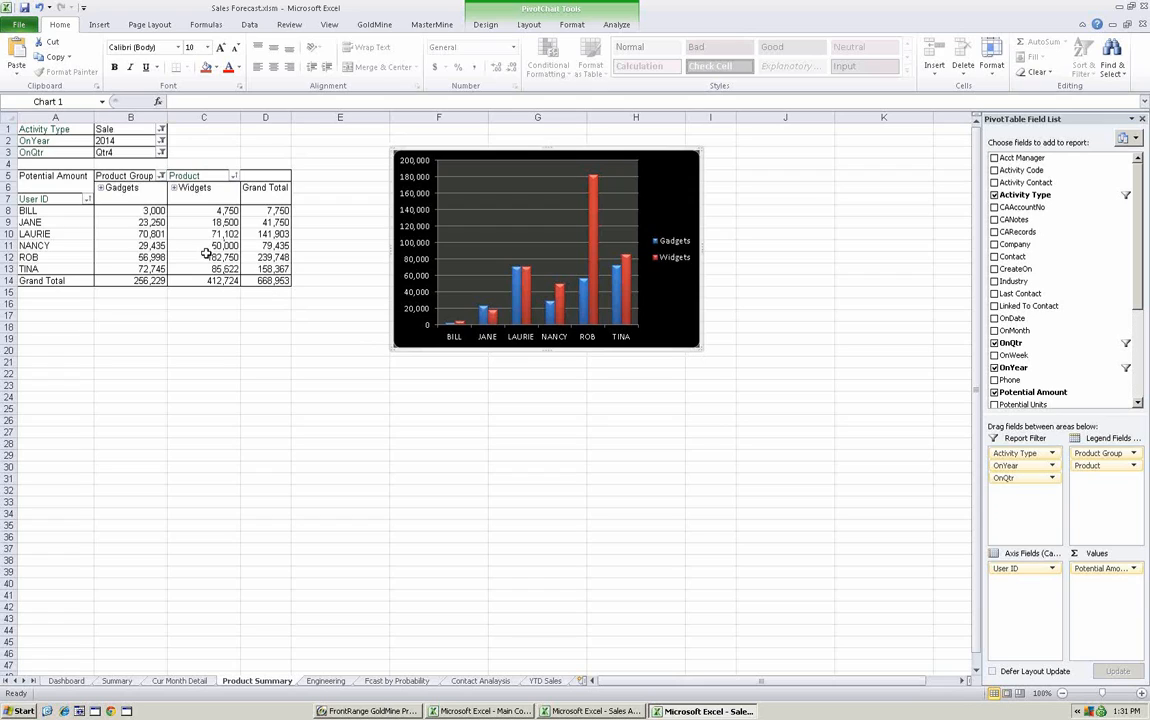
mouse_move(205, 254)
click(270, 257)
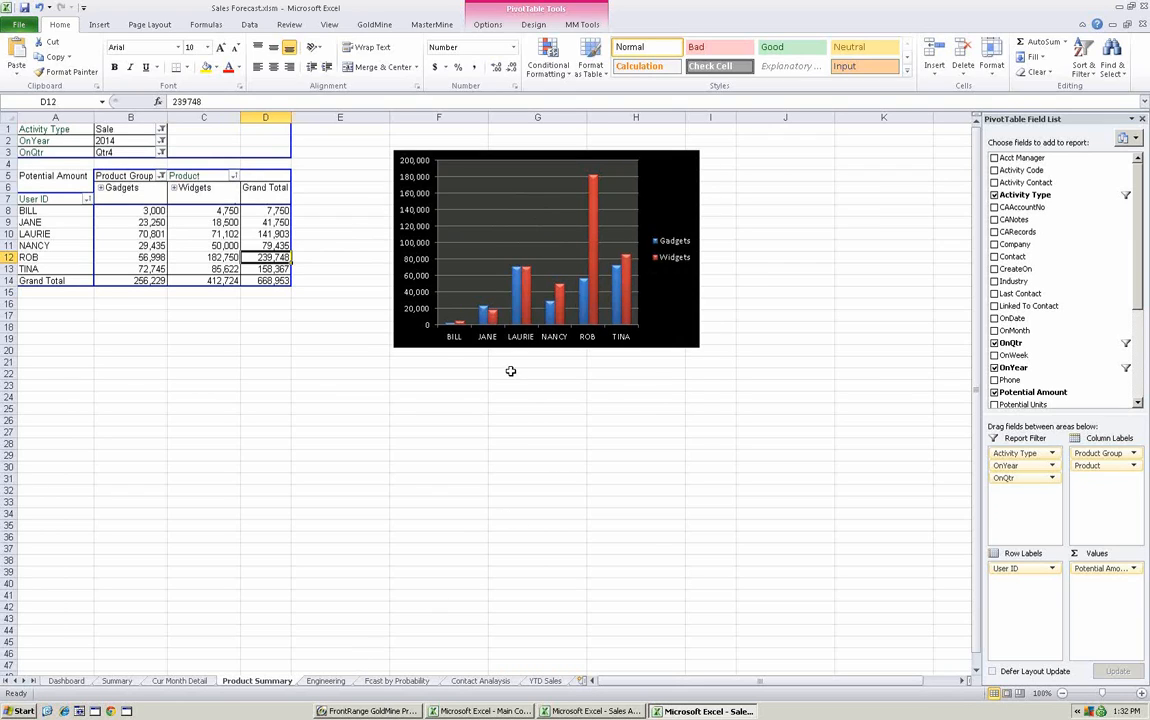
mouse_move(592, 326)
View the Dashboard sheet's charts, and switch to GoldMine to examine open sales by users in its Forecast Dashboard.
click(74, 683)
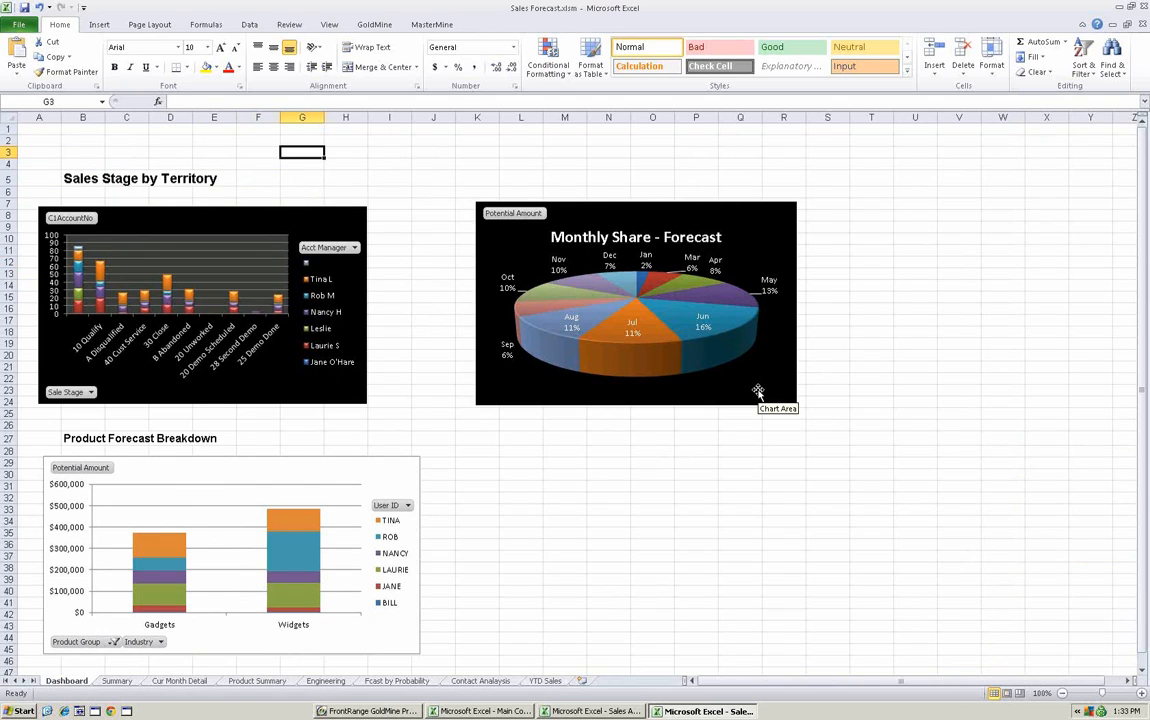
click(375, 711)
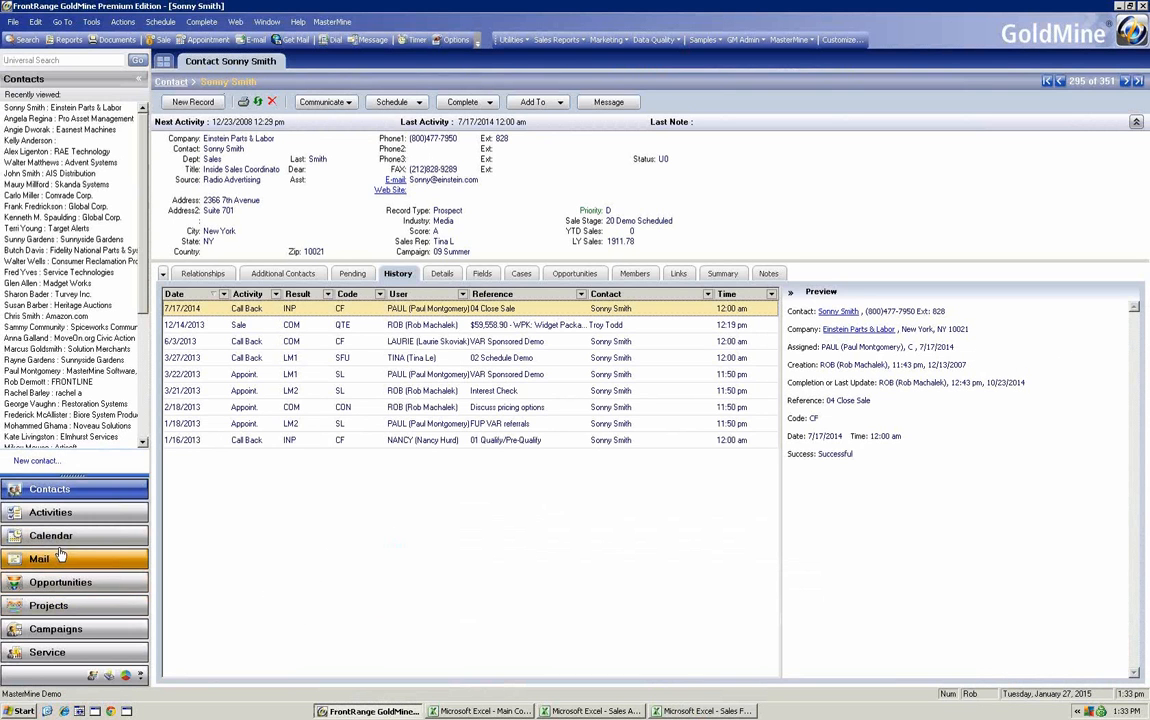
click(128, 677)
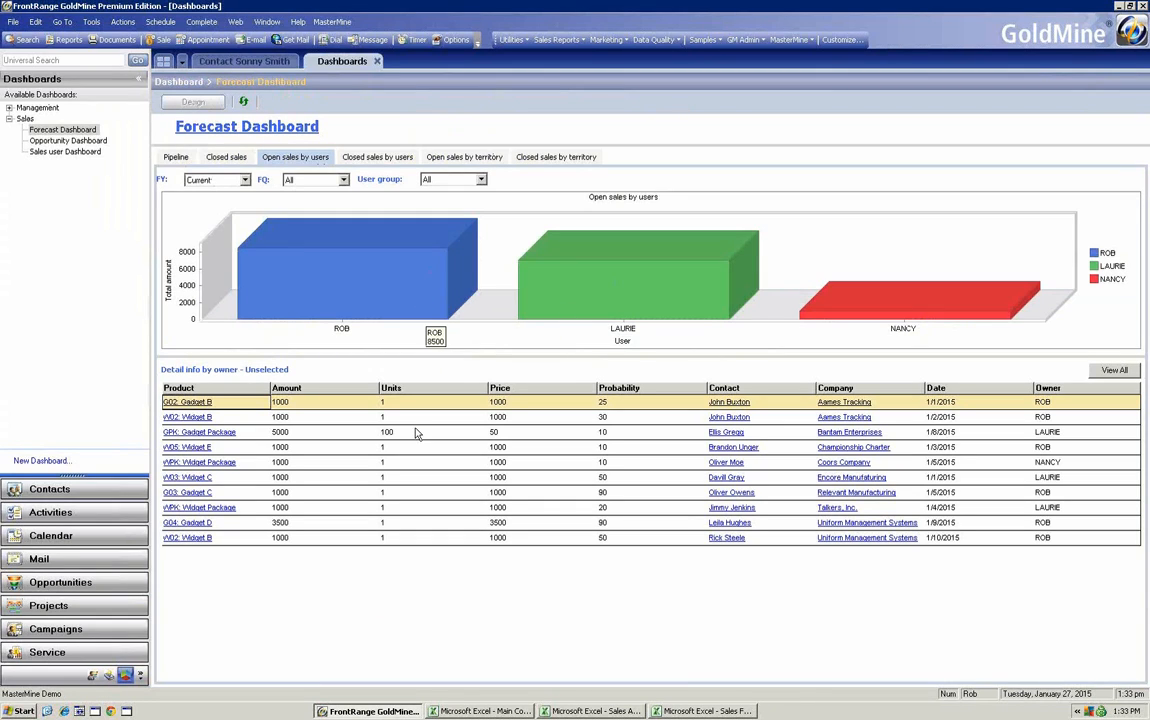
click(348, 230)
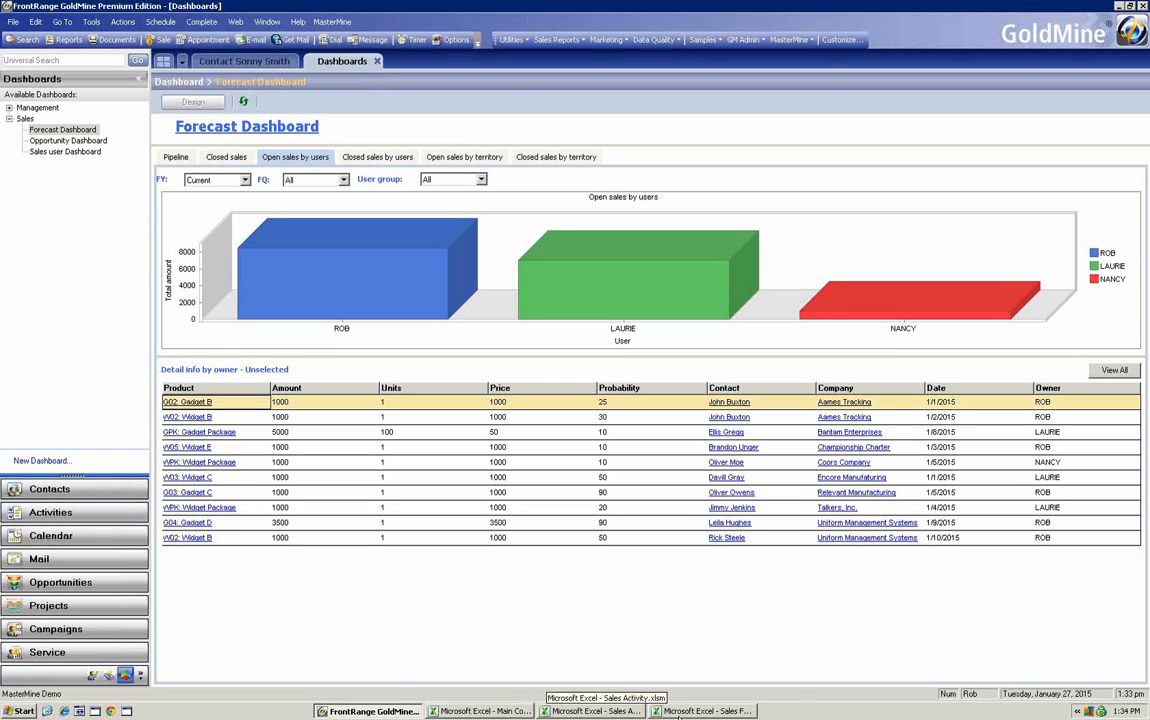
Switch back to the Sales Forecast workbook and review the Summary and Cur Month Detail sheets.
click(708, 712)
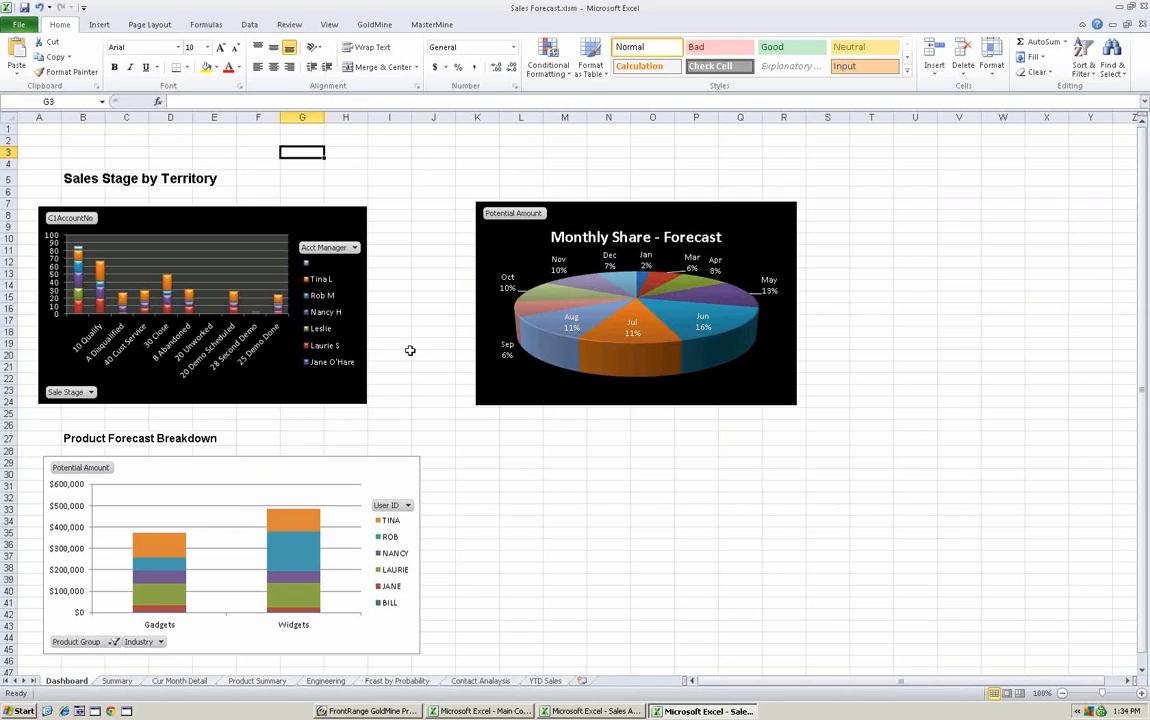
click(118, 681)
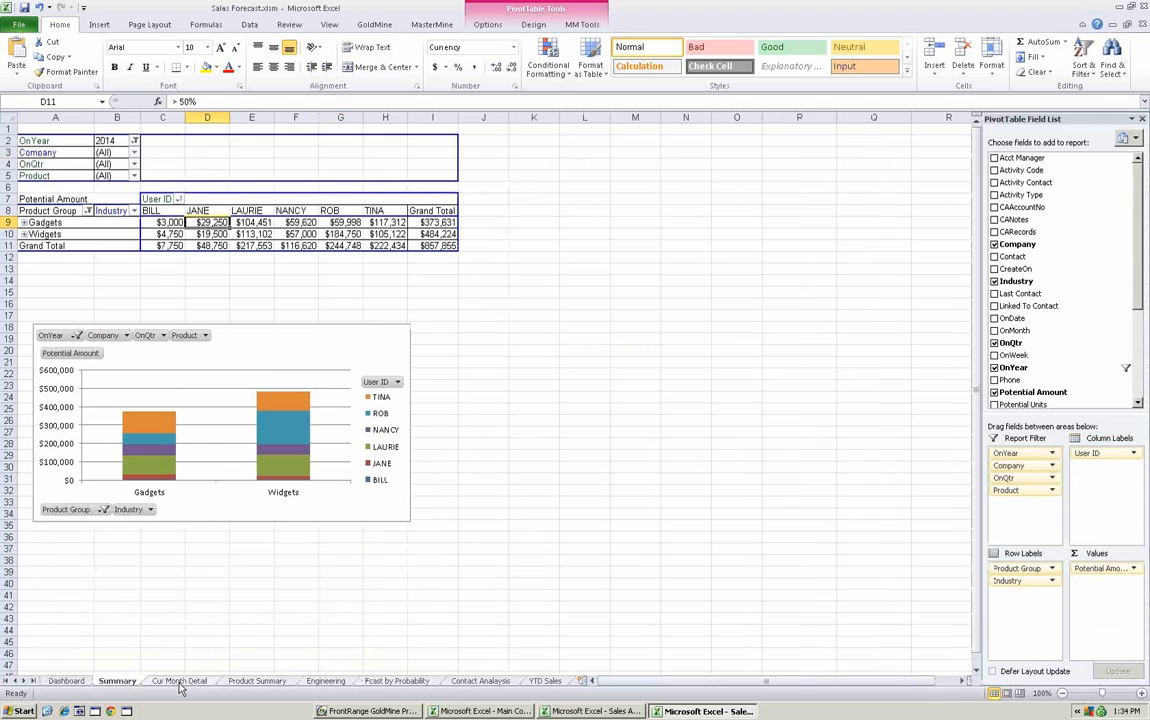
click(179, 681)
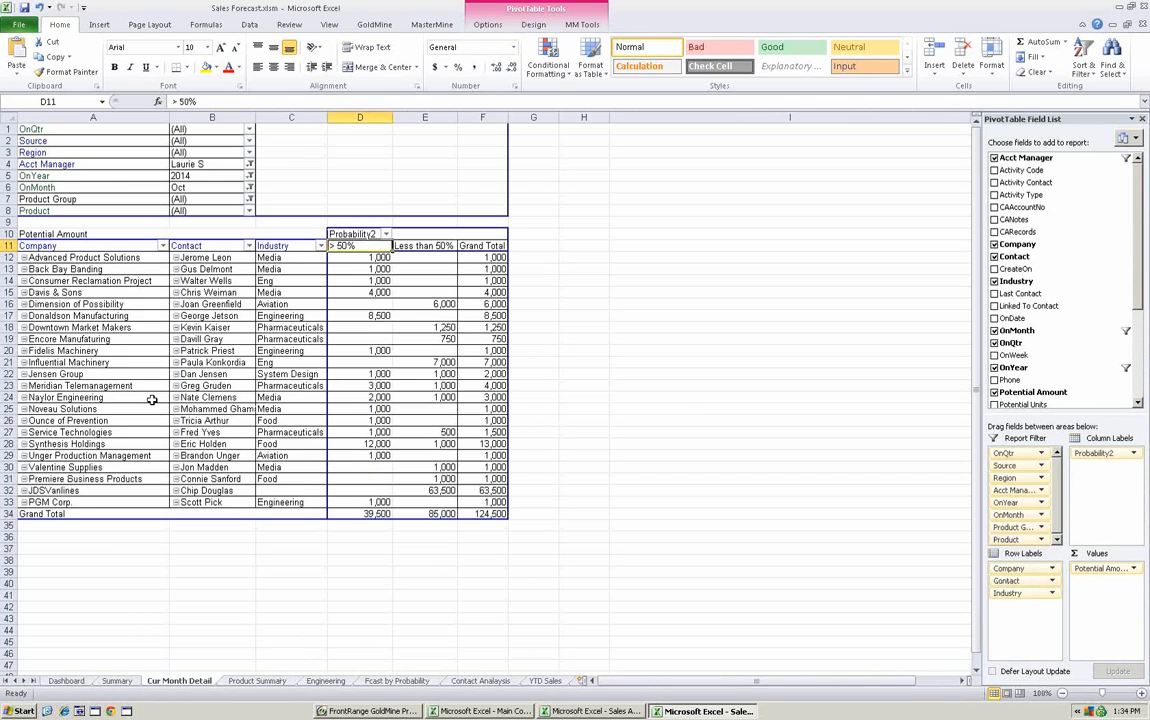
mouse_move(432, 469)
Switch to GoldMine and open the Market Segmentation report from its marketing reports.
click(380, 711)
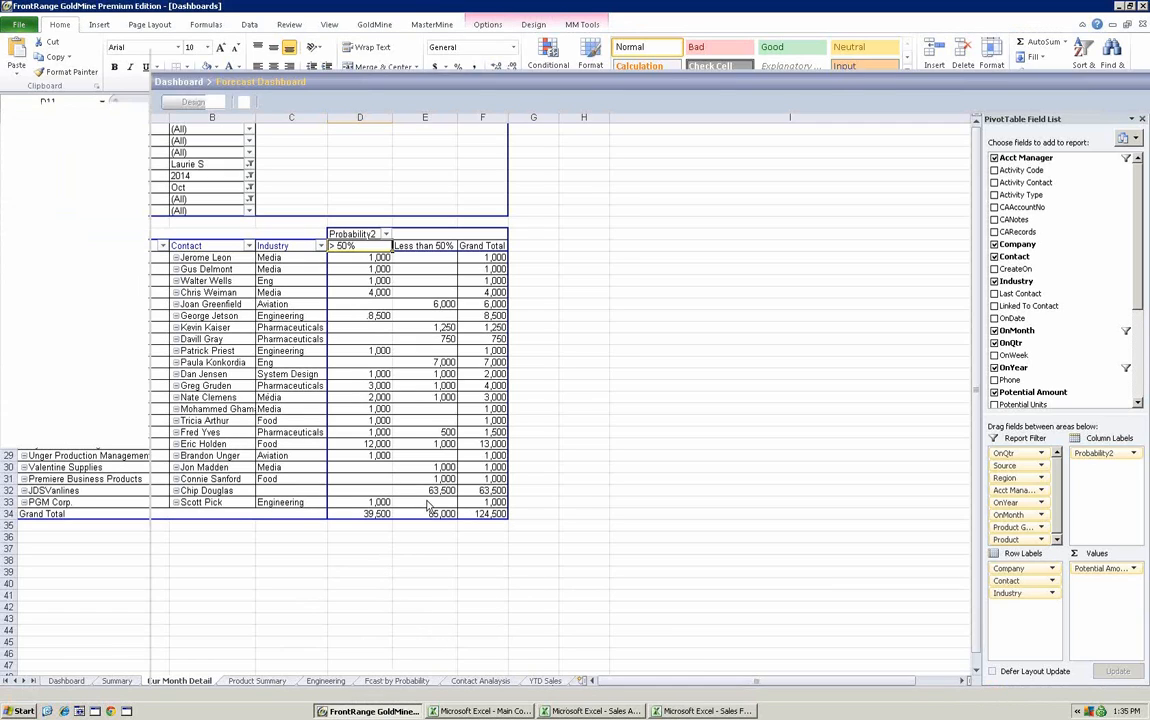
click(790, 40)
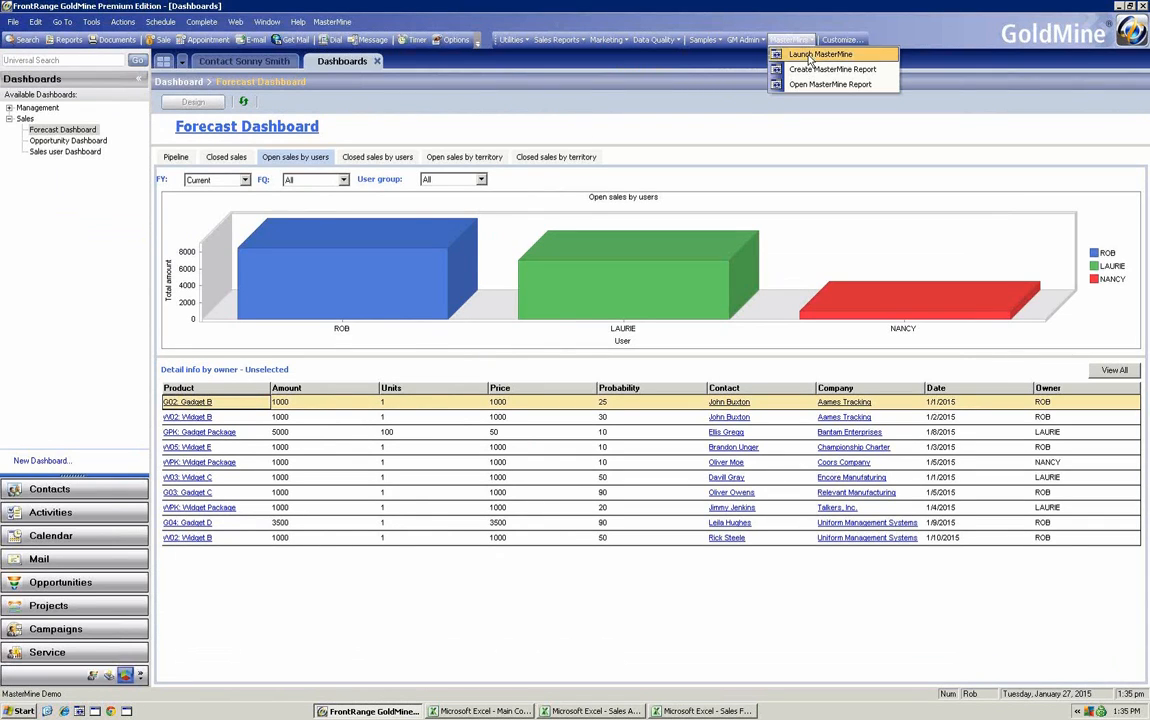
mouse_move(606, 41)
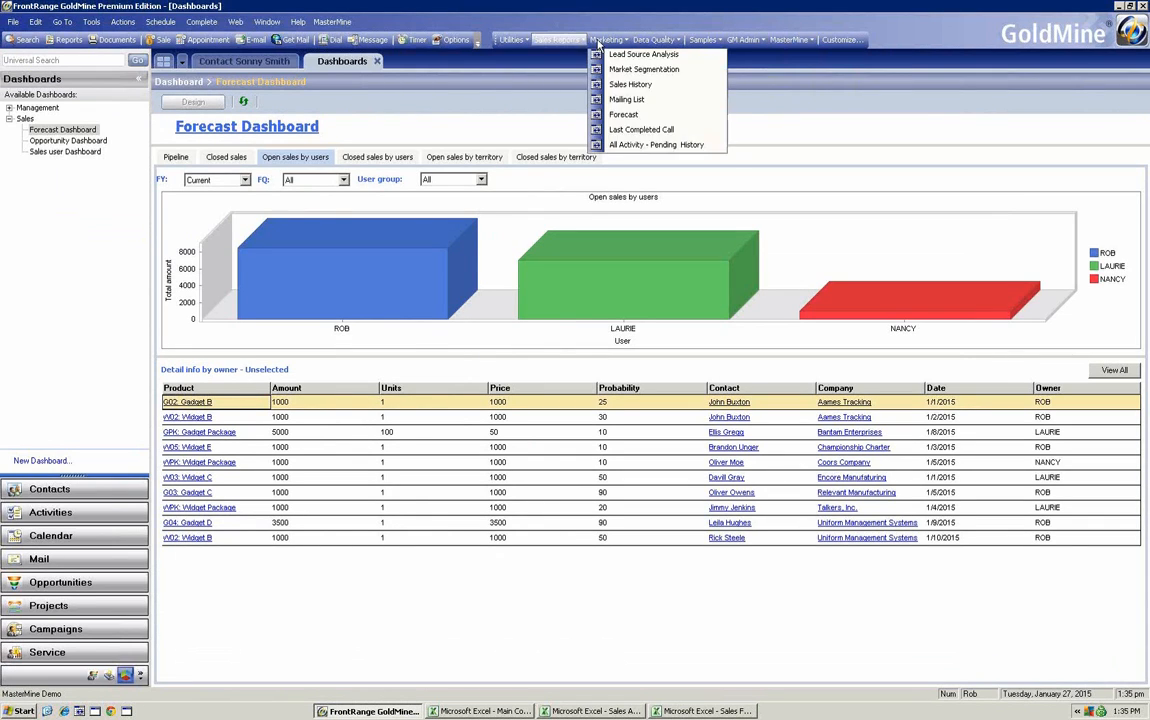
click(640, 69)
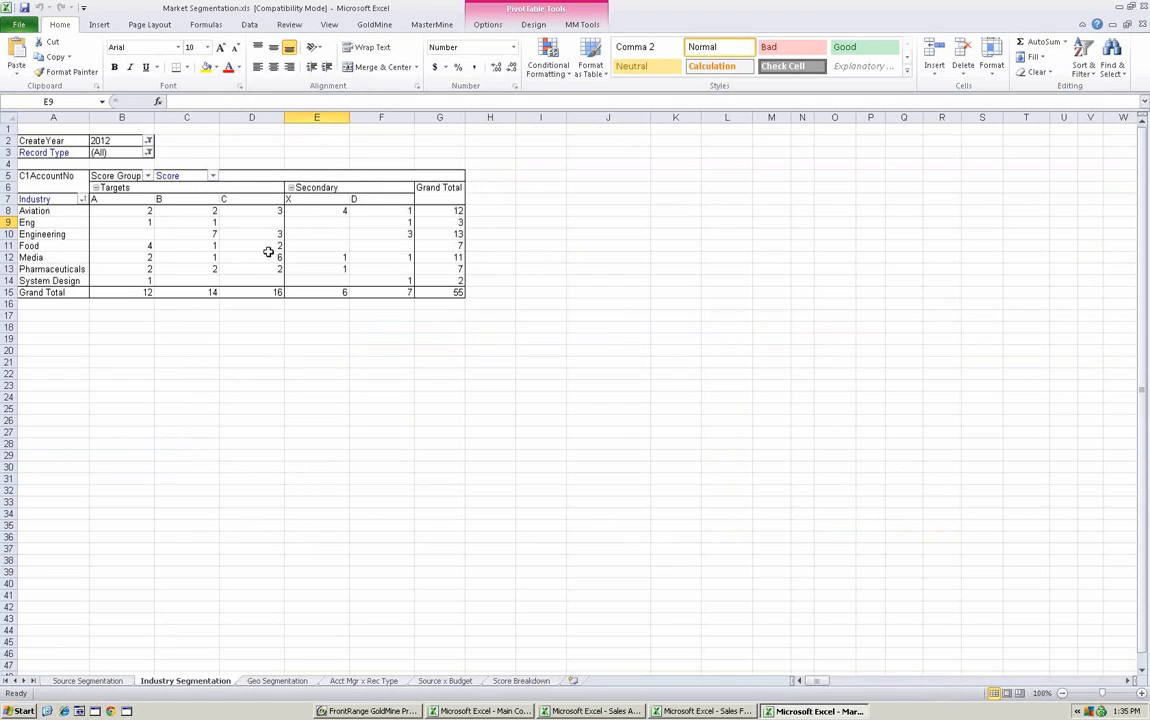
Try filtering the Industry Segmentation sheet by CreateYear 2014, and set the filter back to 2012.
mouse_move(268, 258)
click(148, 141)
click(30, 248)
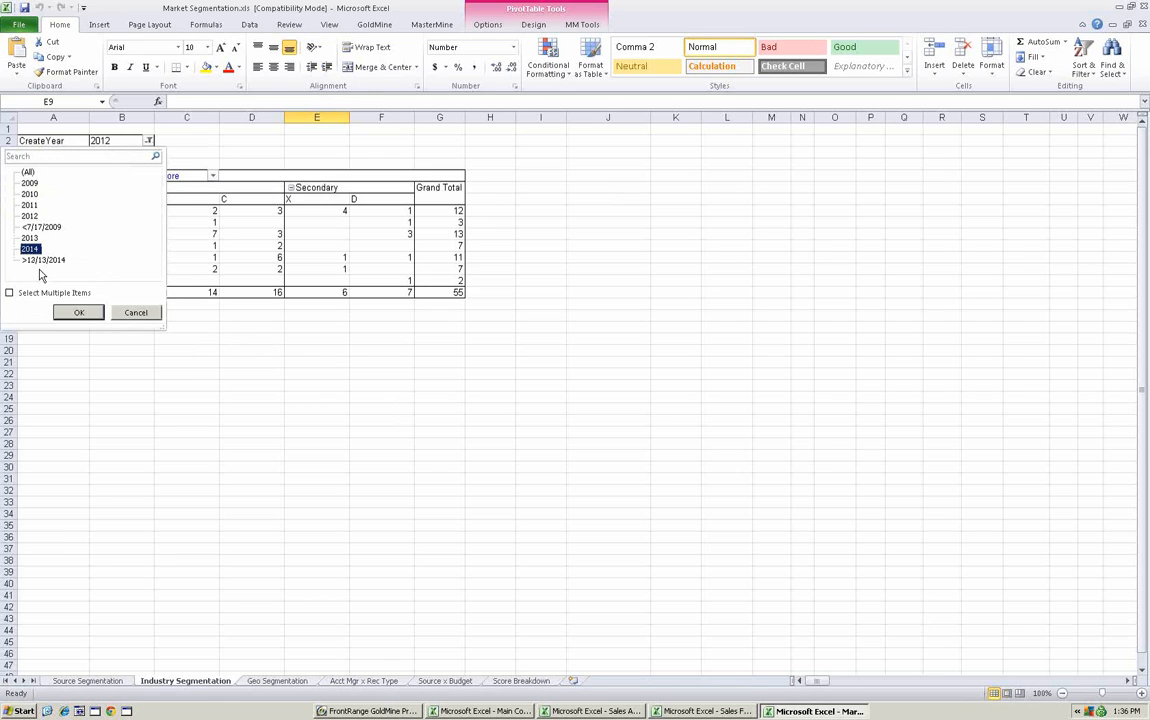
click(70, 313)
click(140, 141)
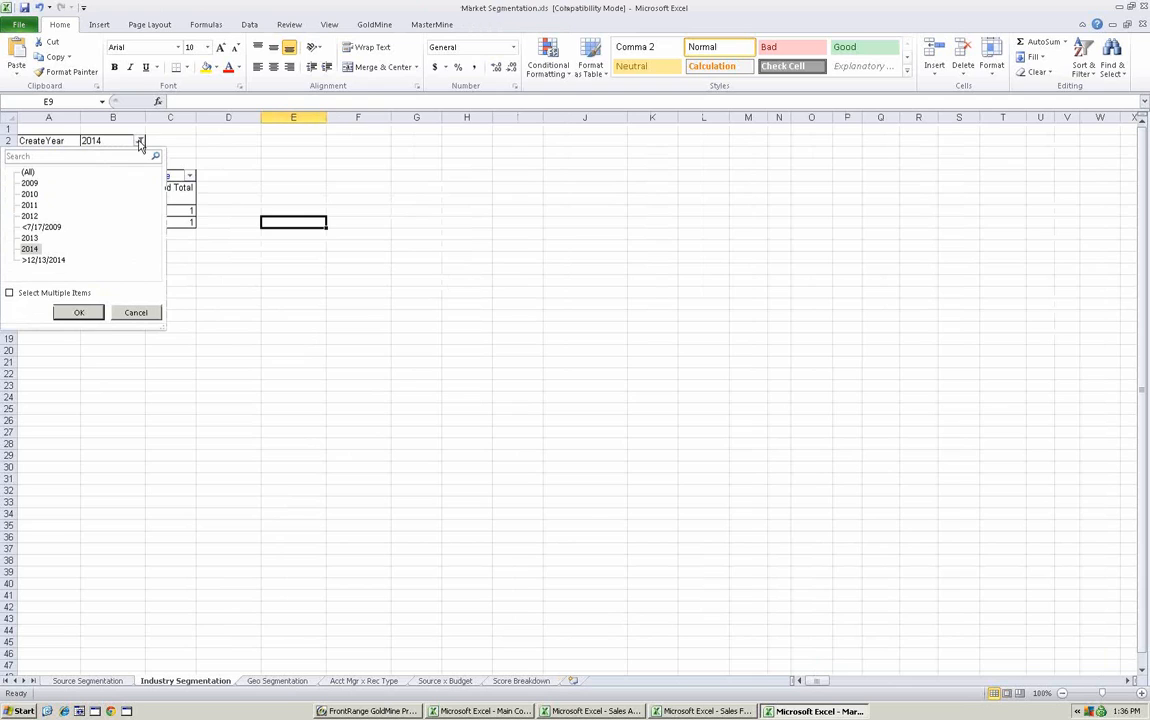
click(127, 312)
click(140, 141)
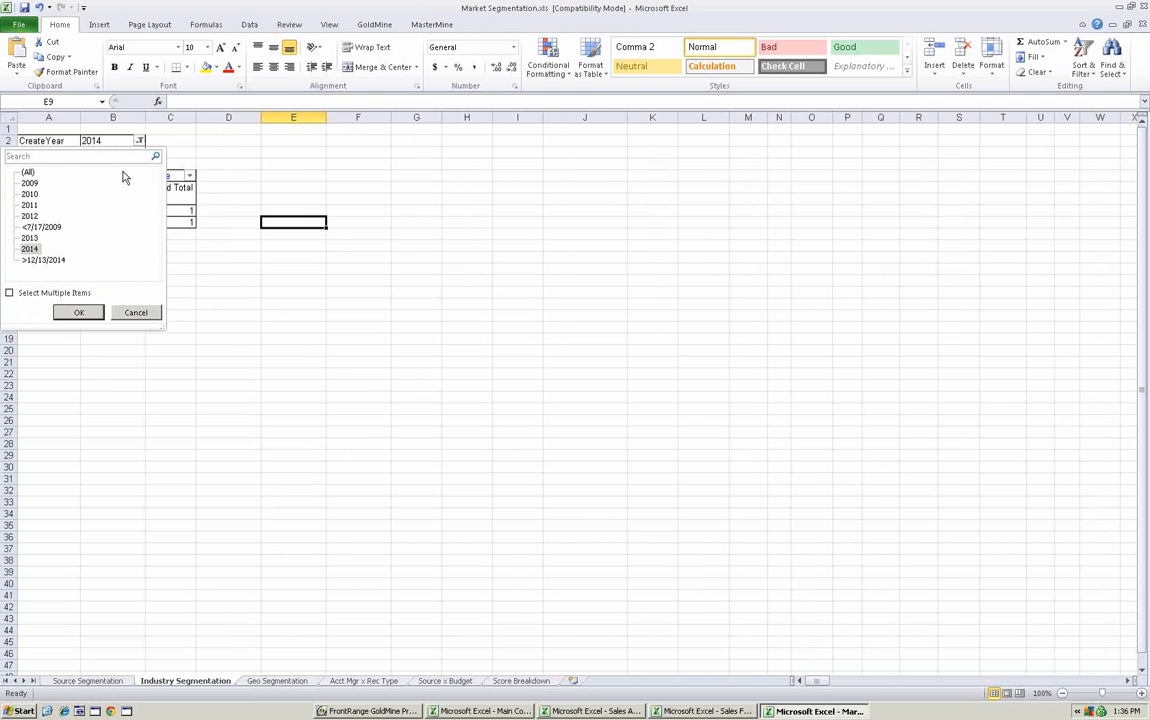
click(30, 216)
click(80, 312)
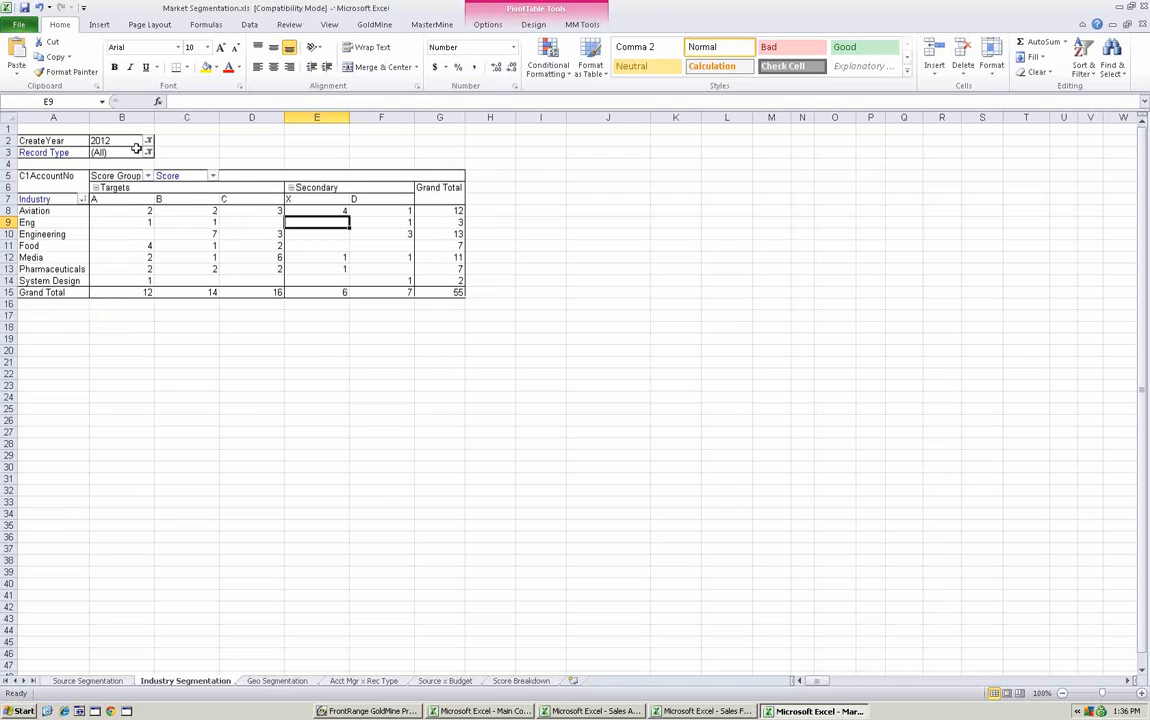
Set the CreateYear filter to (All) on the Industry Segmentation sheet.
click(147, 141)
click(28, 173)
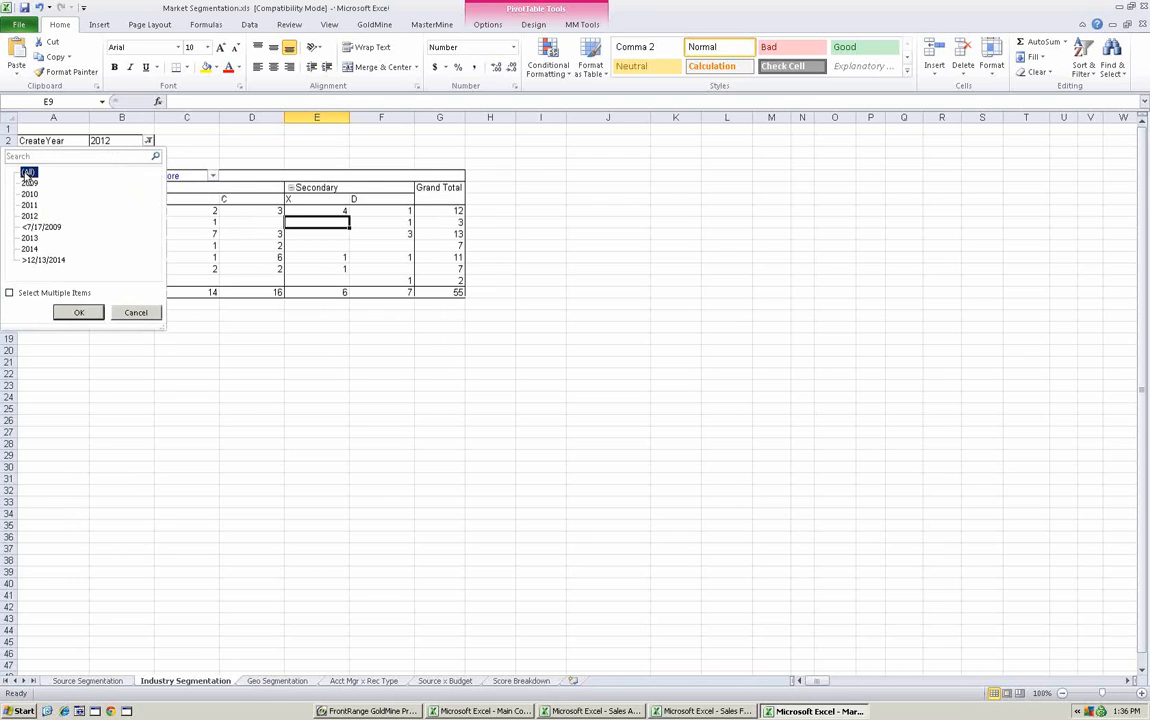
click(78, 312)
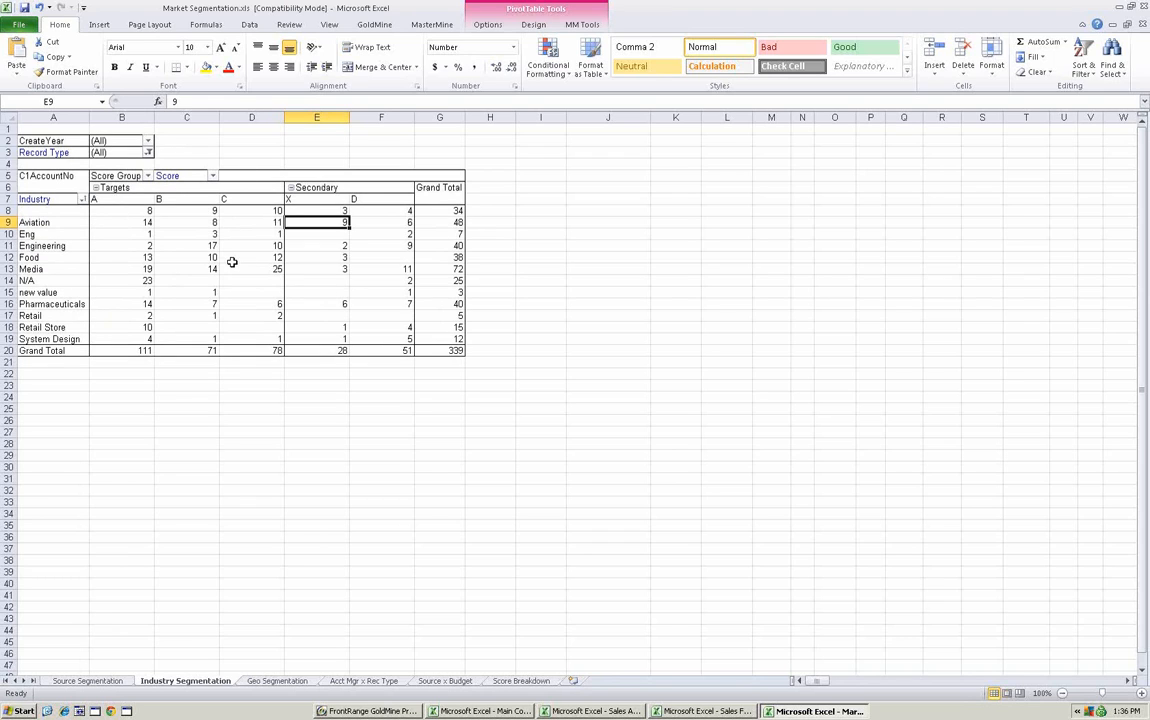
Exclude the Employee and Vendor record types from the industry segmentation through the Record Type filter.
click(148, 153)
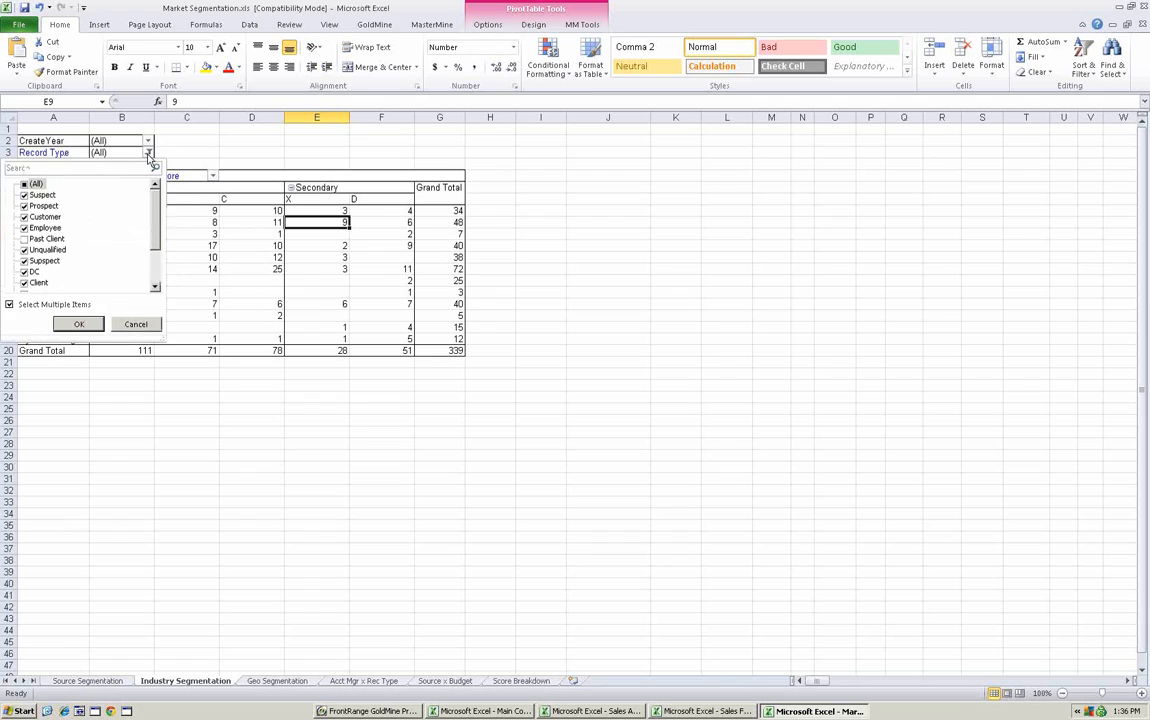
click(33, 240)
click(25, 229)
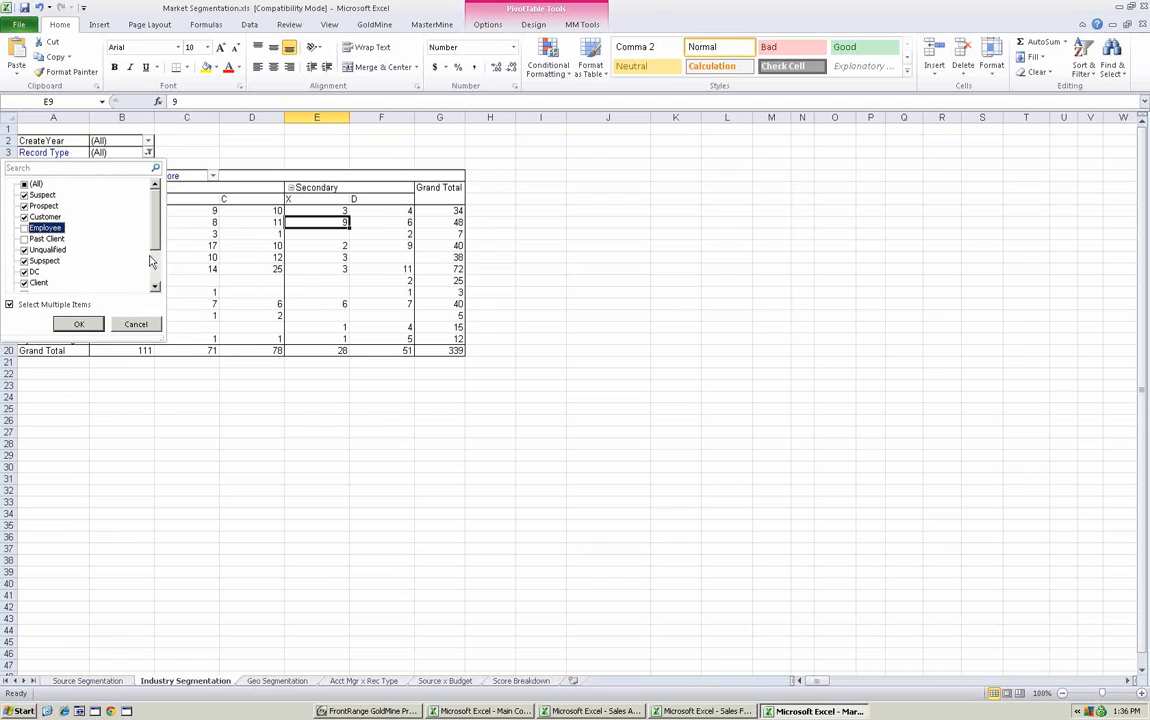
drag(155, 240, 154, 279)
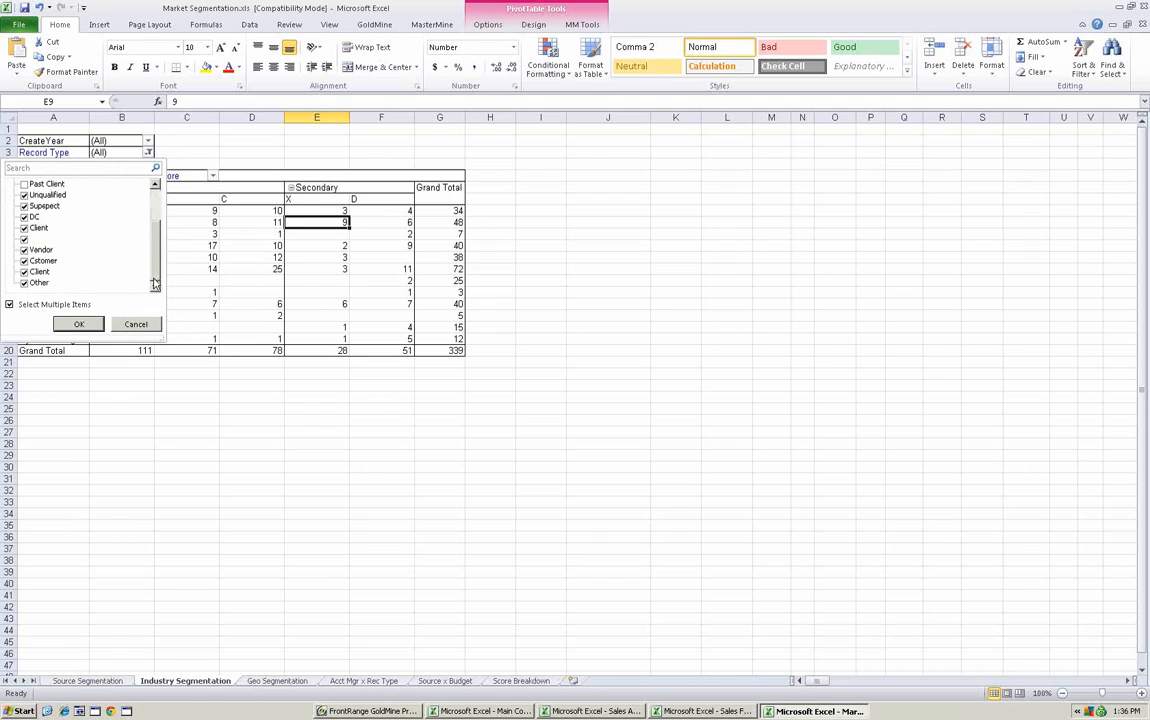
click(24, 249)
click(79, 322)
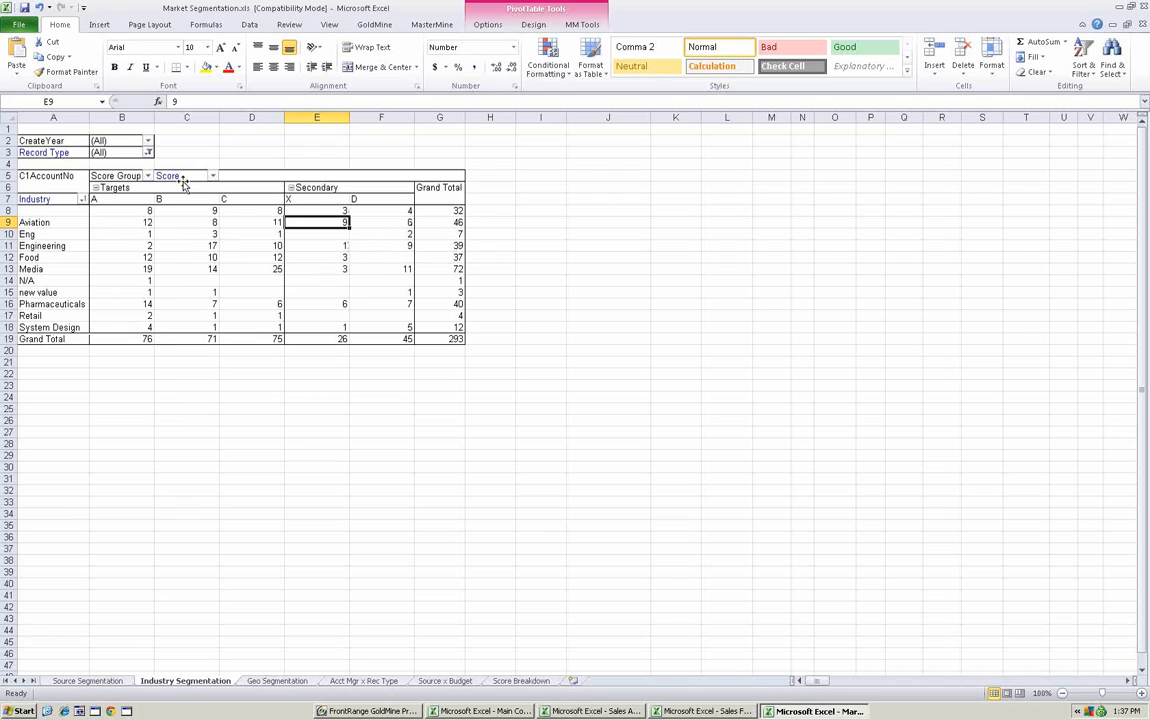
drag(165, 176, 421, 248)
mouse_move(124, 281)
mouse_move(141, 236)
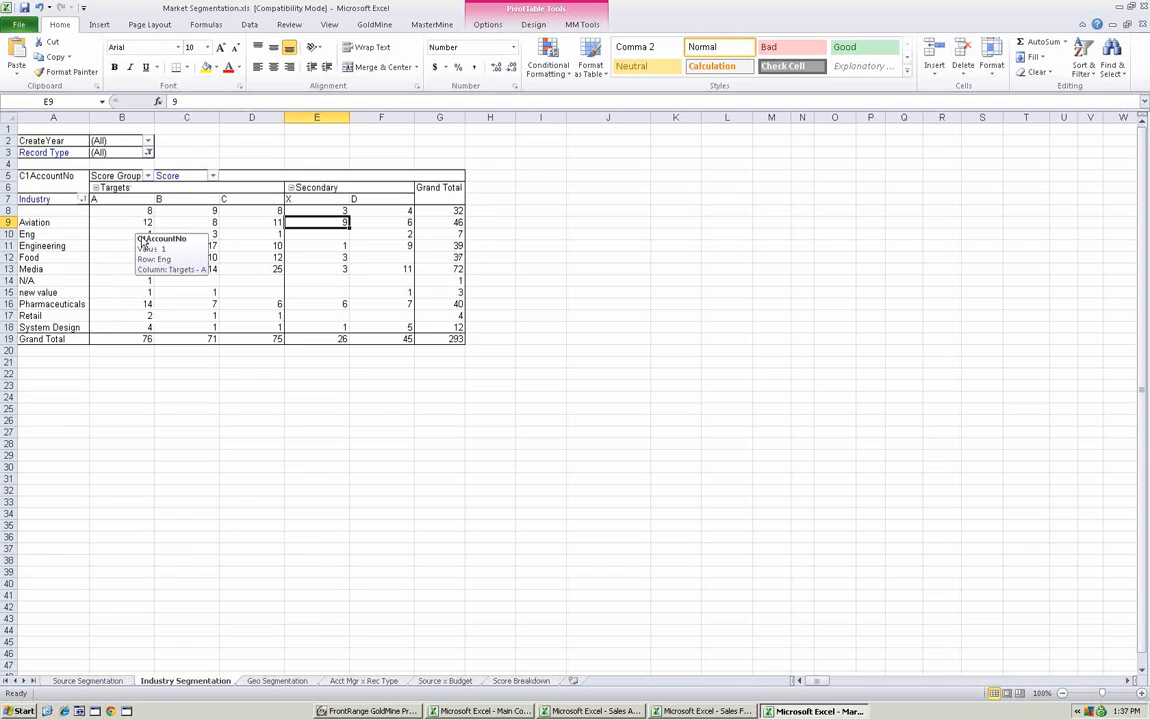
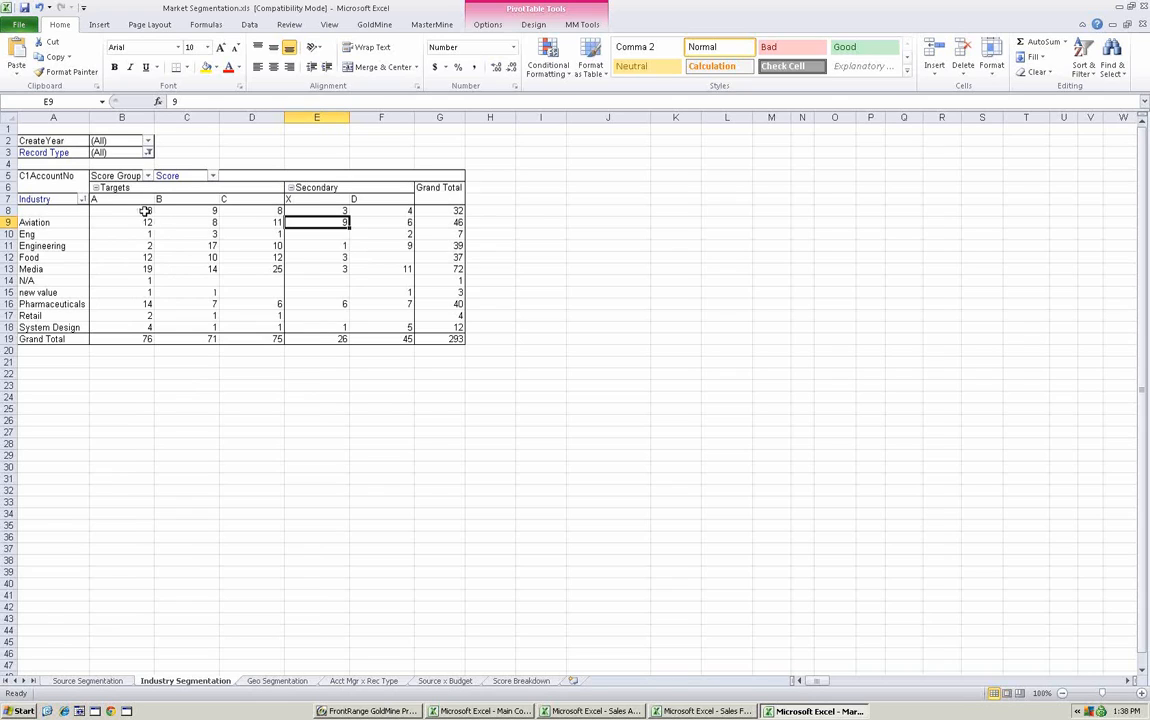
click(382, 328)
drag(241, 252, 120, 210)
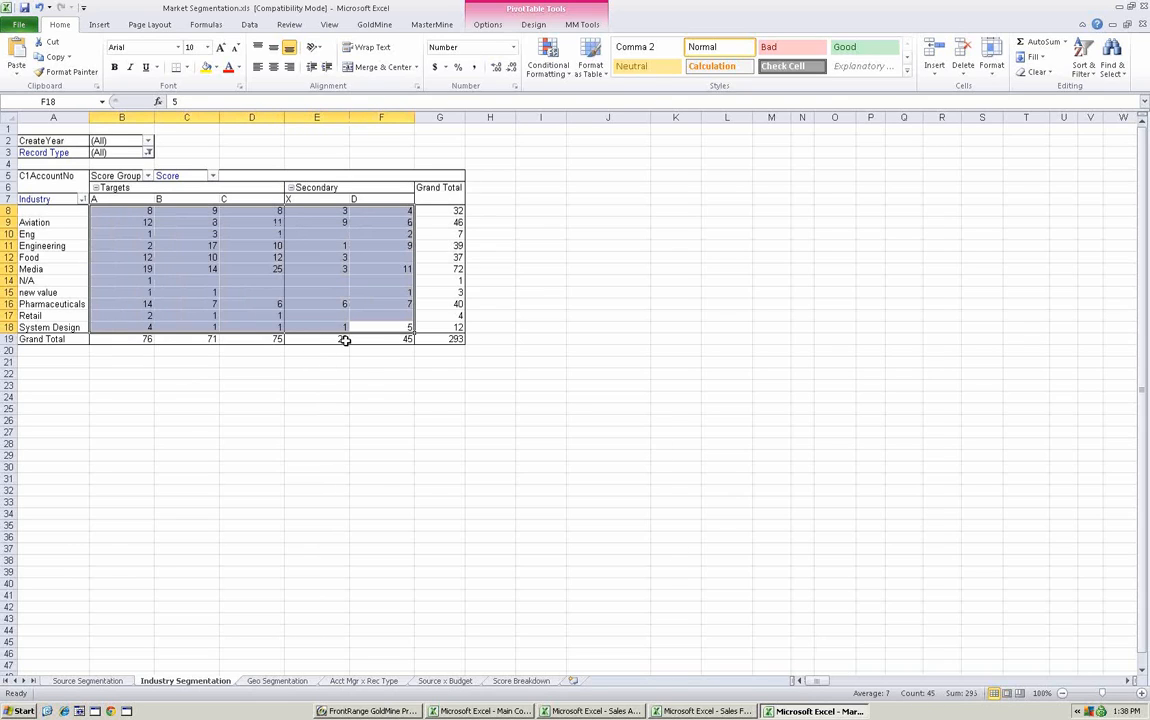
click(197, 280)
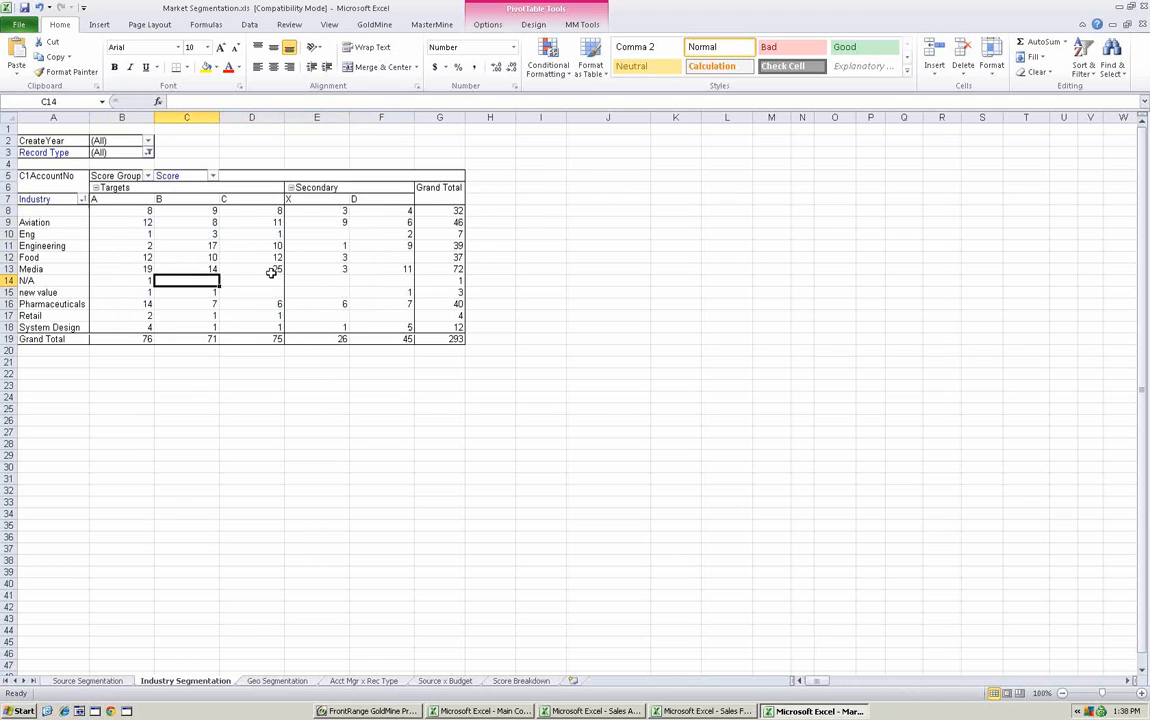
Collapse the Secondary and Targets score groups in the industry segmentation pivot.
click(290, 189)
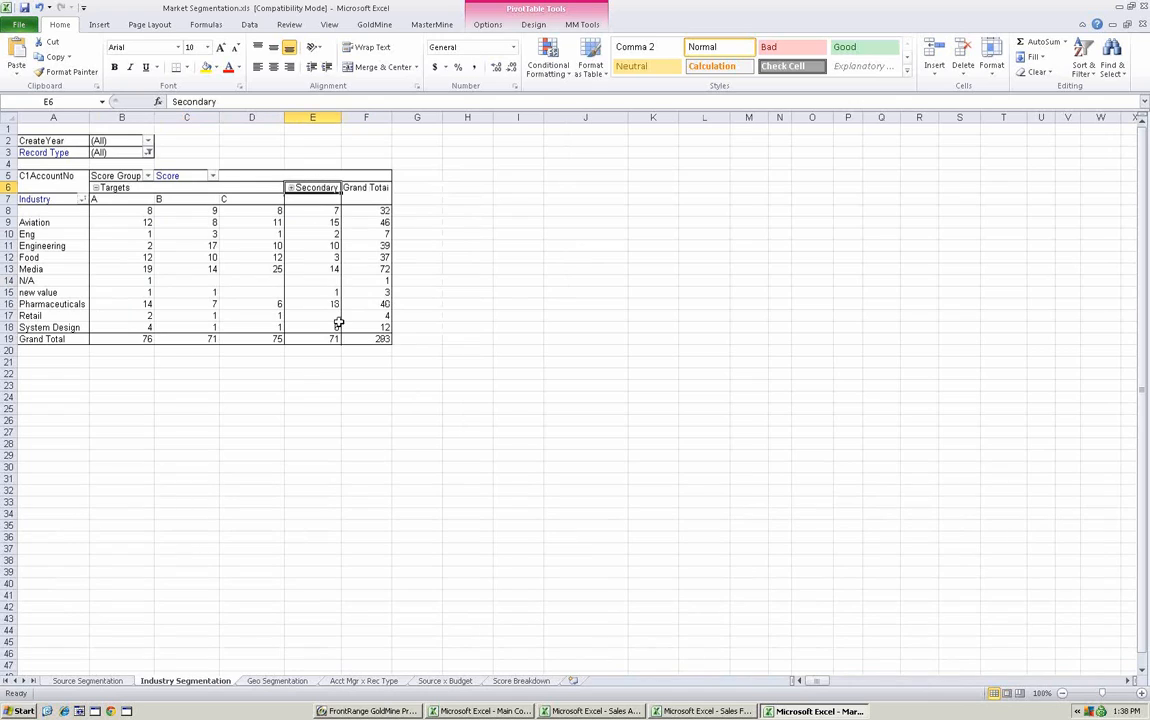
click(240, 270)
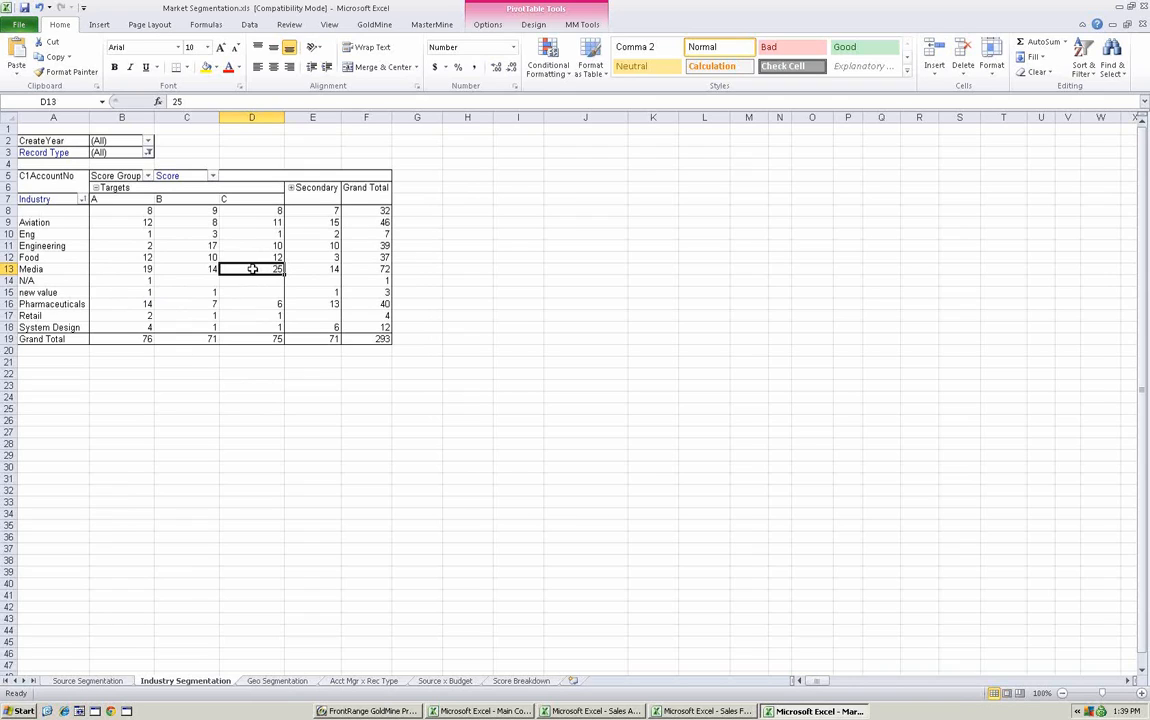
drag(252, 269, 123, 264)
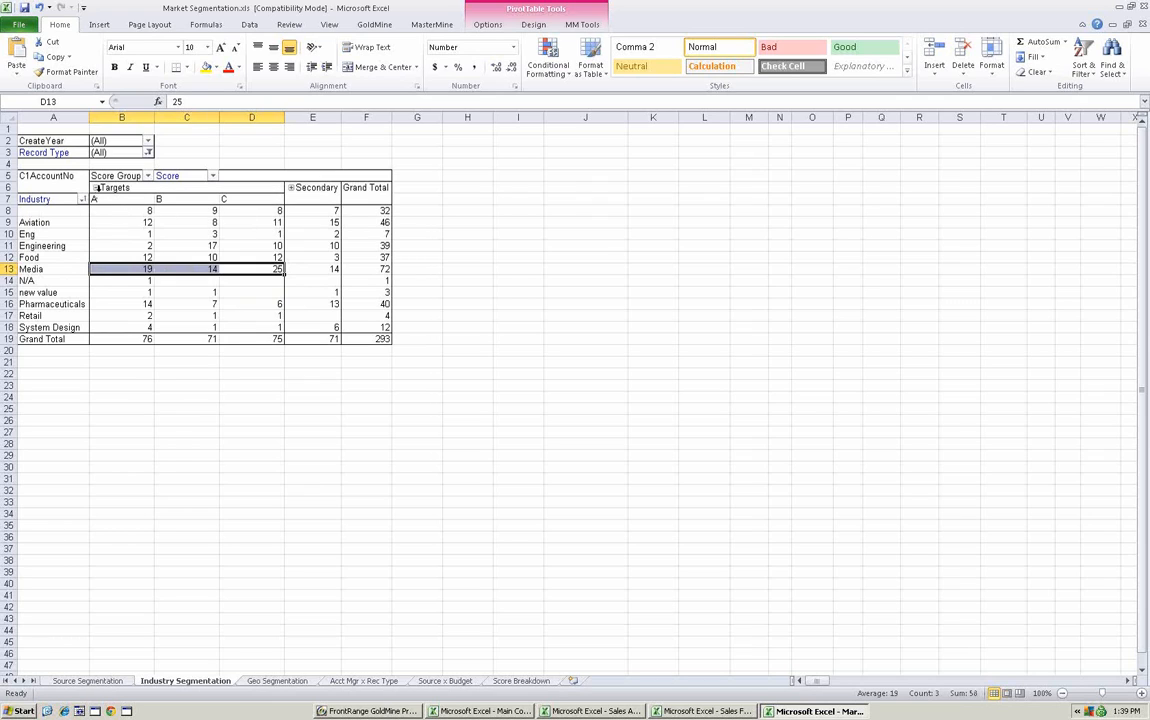
click(96, 188)
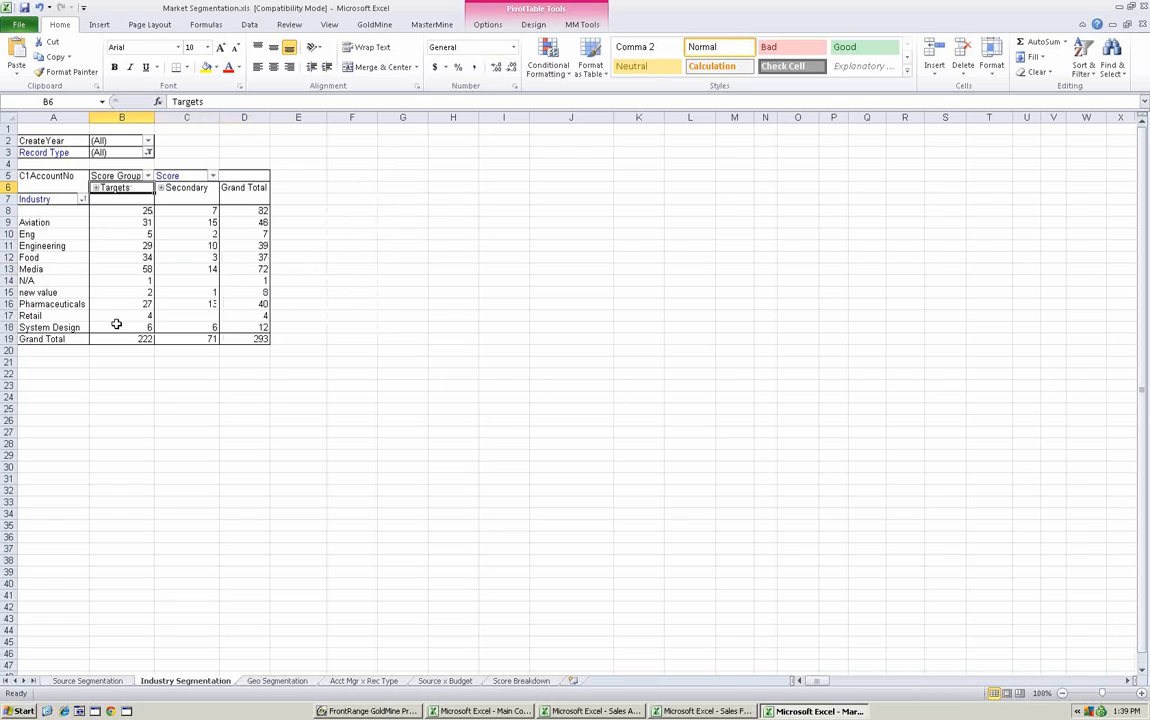
Drill into the contact records behind the Media industry's Targets count and select a block of the listed records.
click(128, 269)
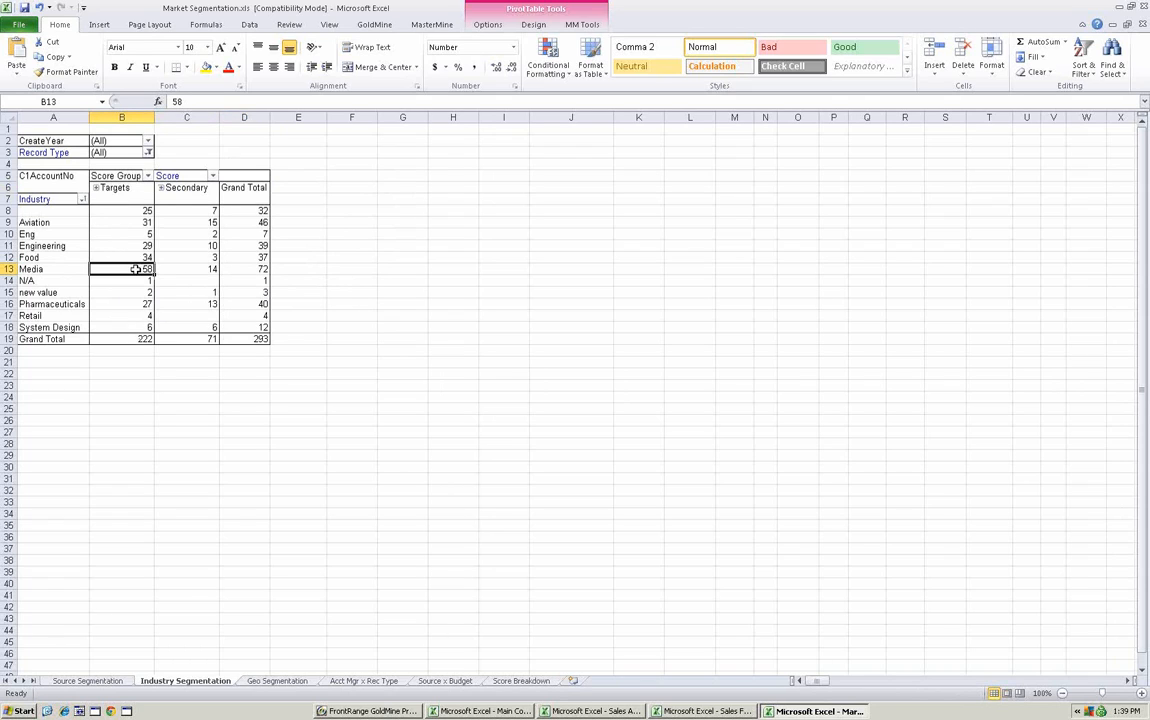
double_click(128, 269)
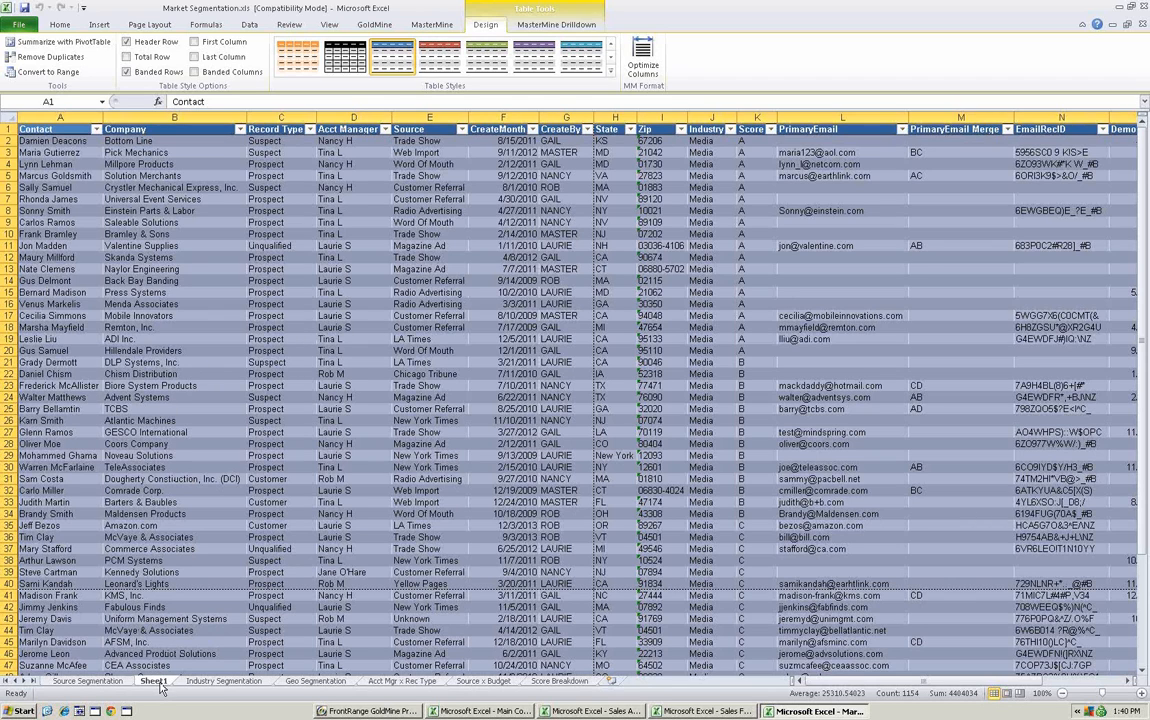
click(183, 527)
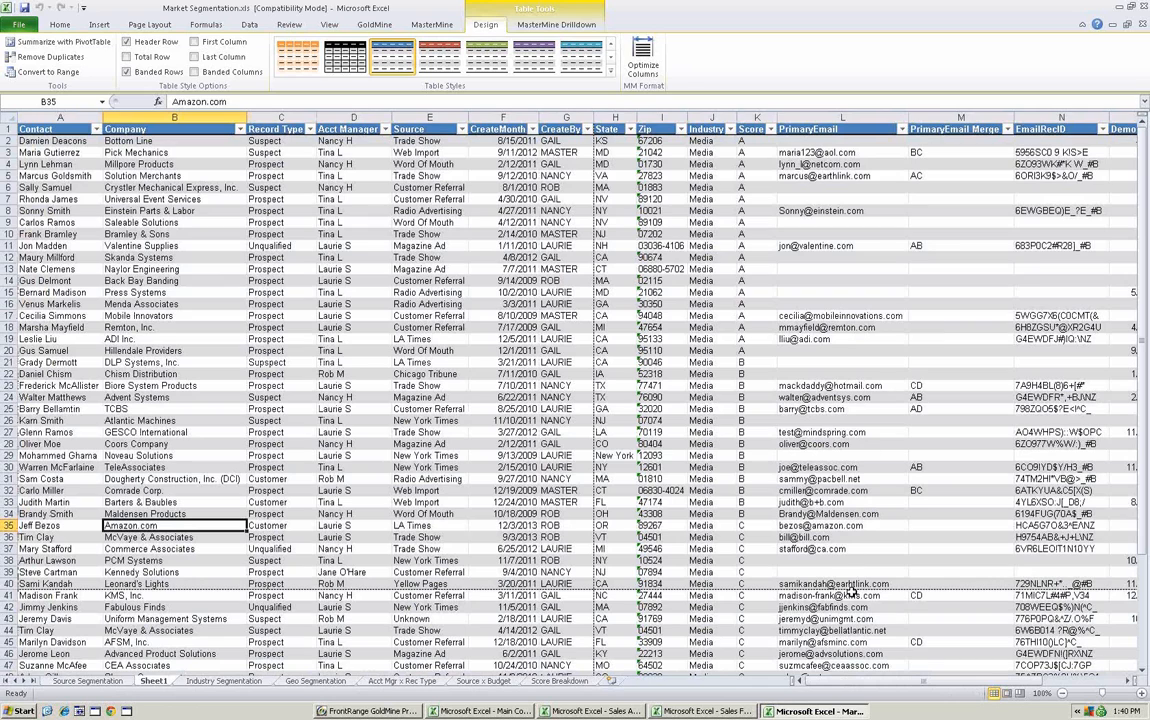
drag(842, 619, 40, 110)
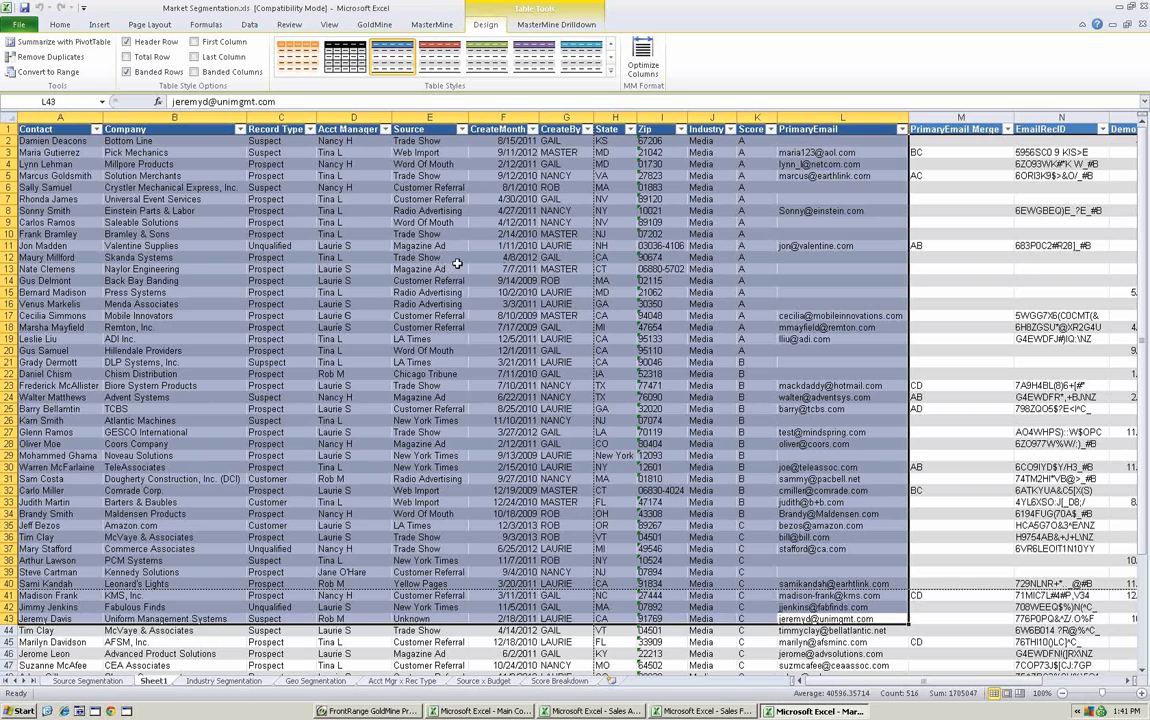
Create a GoldMine group named "message" from the drilled-down Media target records, keeping the default group options.
click(530, 28)
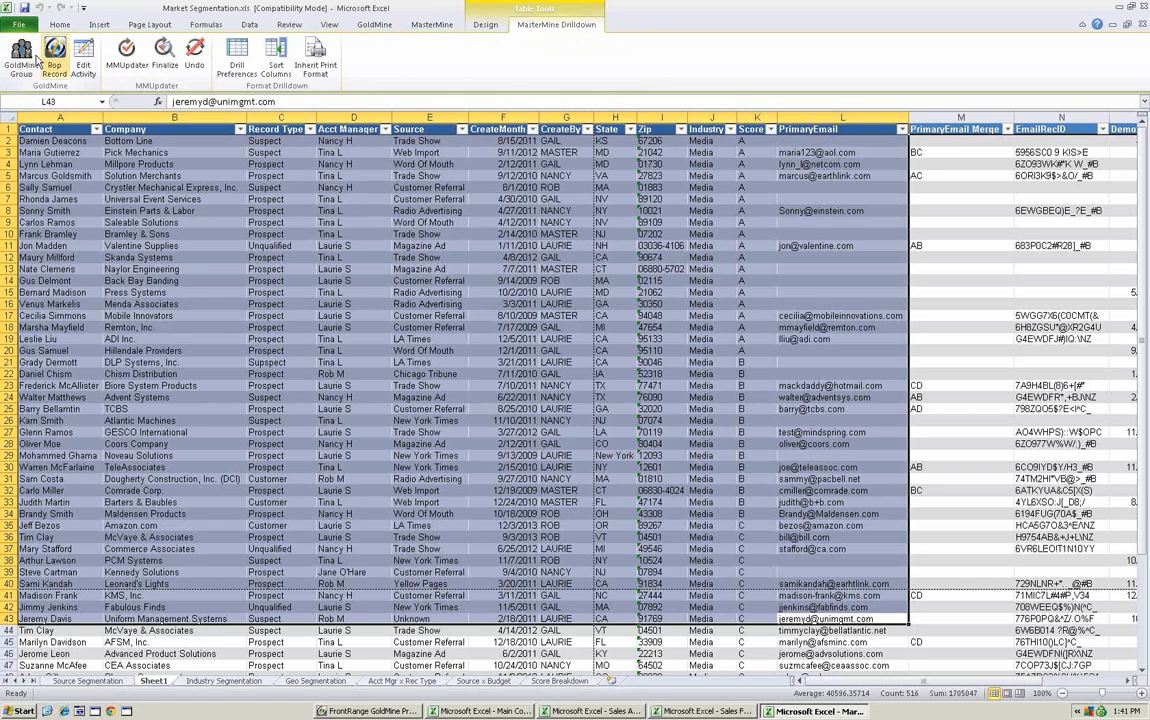
click(489, 283)
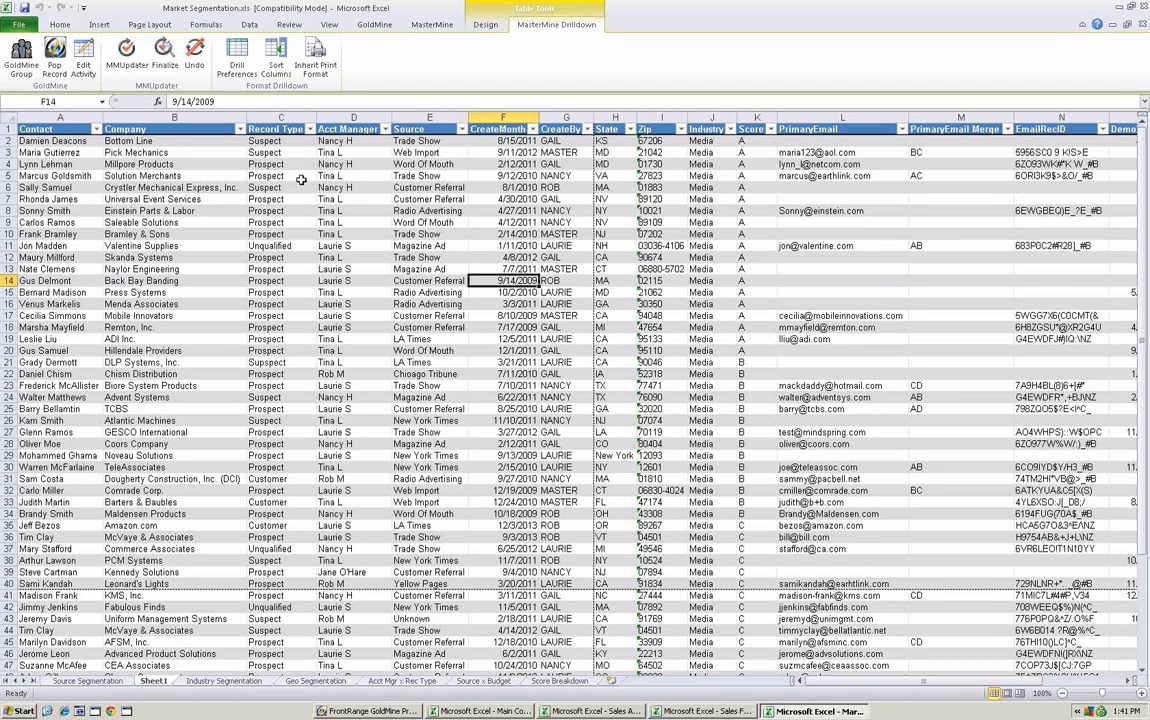
click(143, 117)
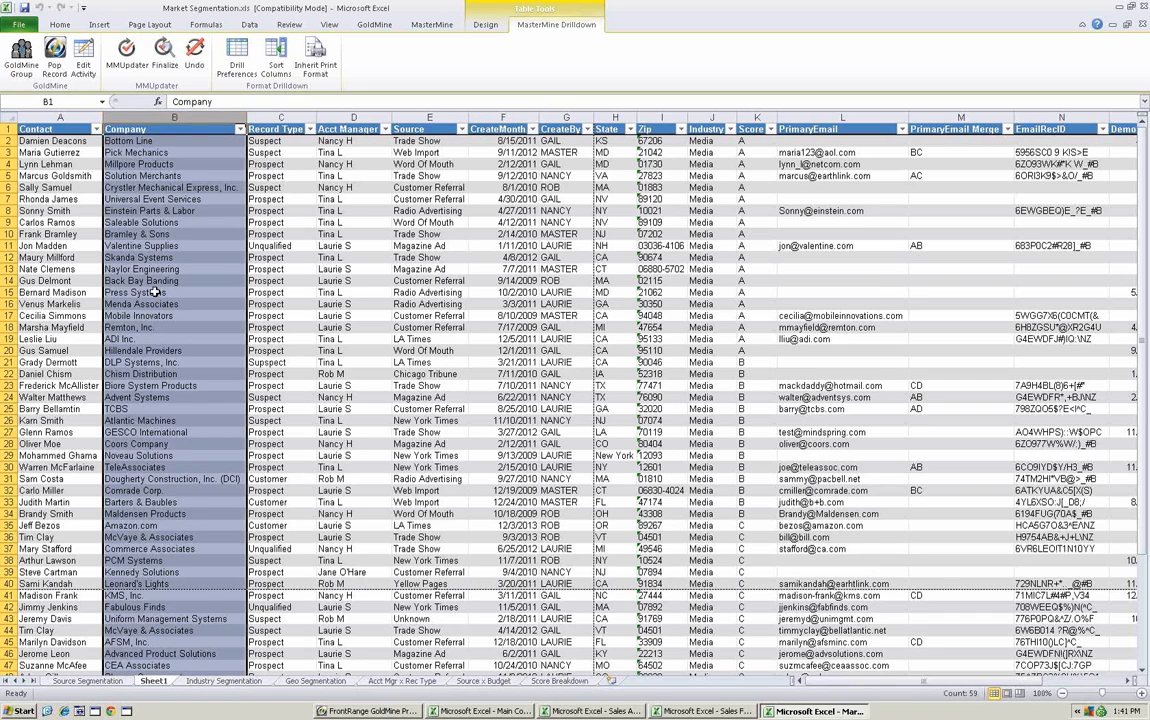
click(21, 58)
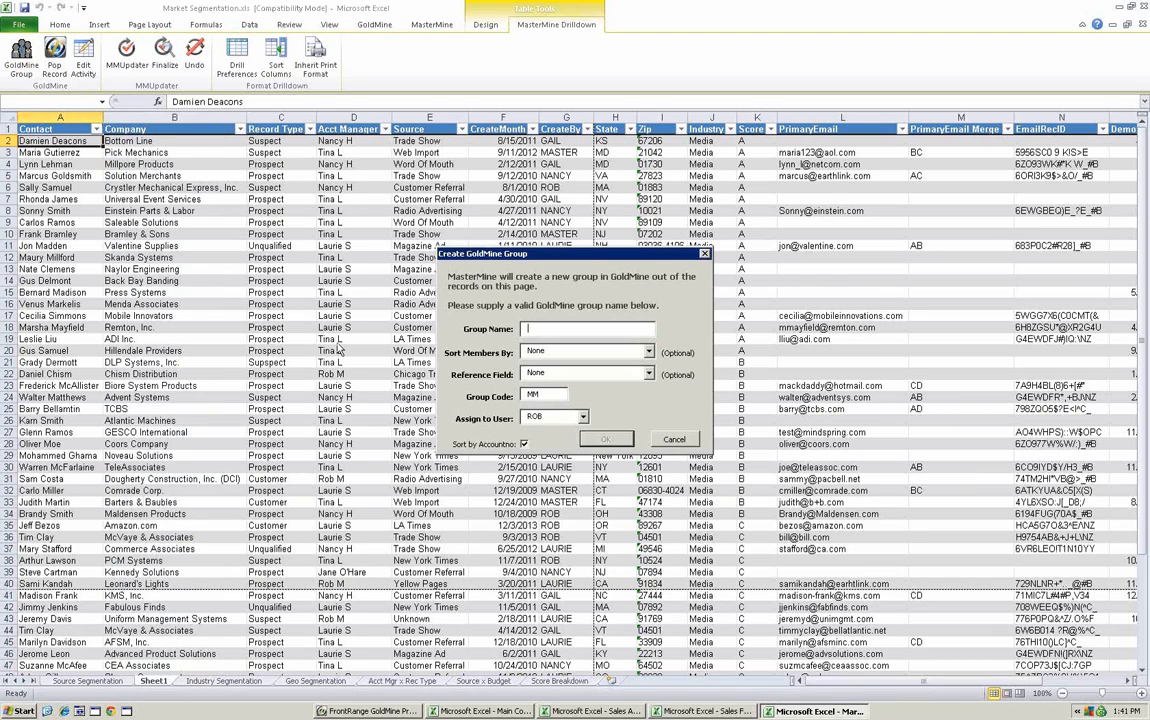
text(message 1)
key(BackSpace)
key(BackSpace)
click(603, 441)
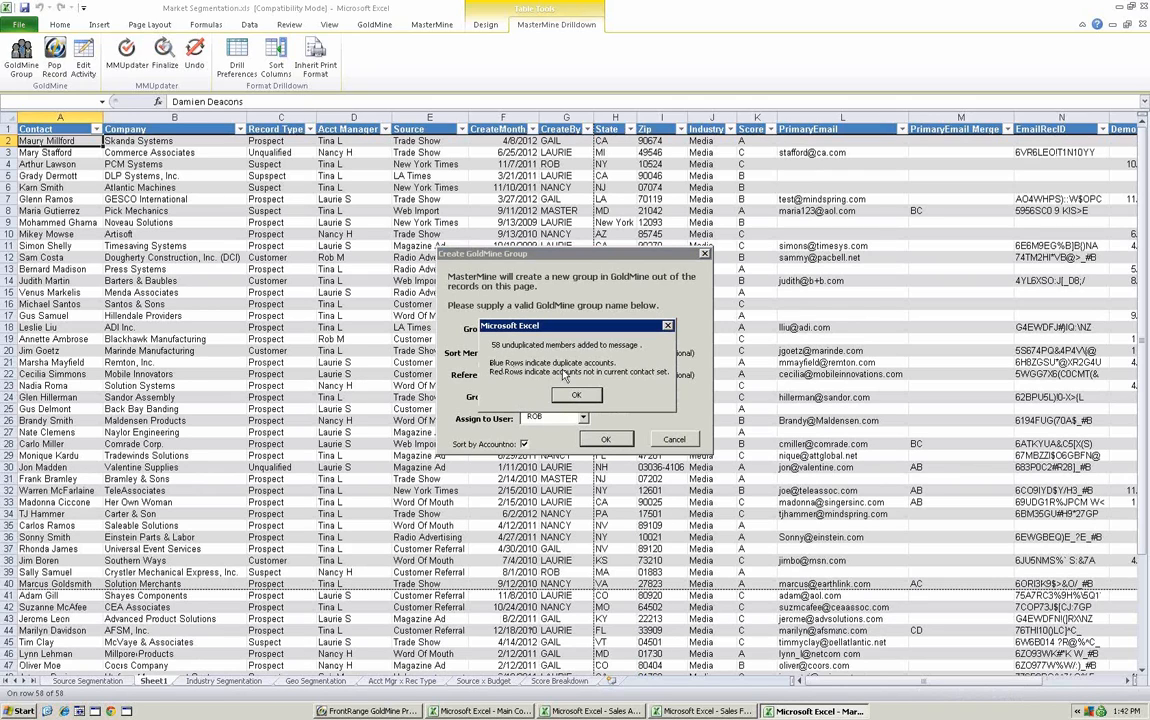
click(563, 398)
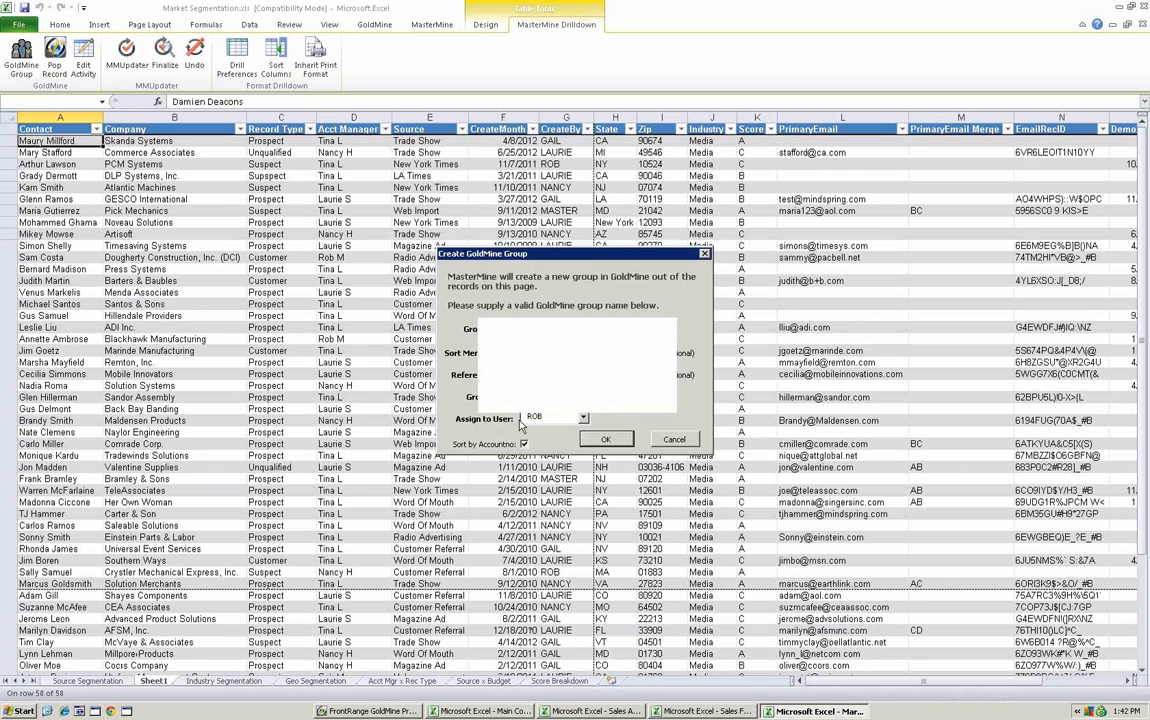
Switch to GoldMine's contacts and start an e-mail merge using the personal template "You need a Widget".
click(366, 712)
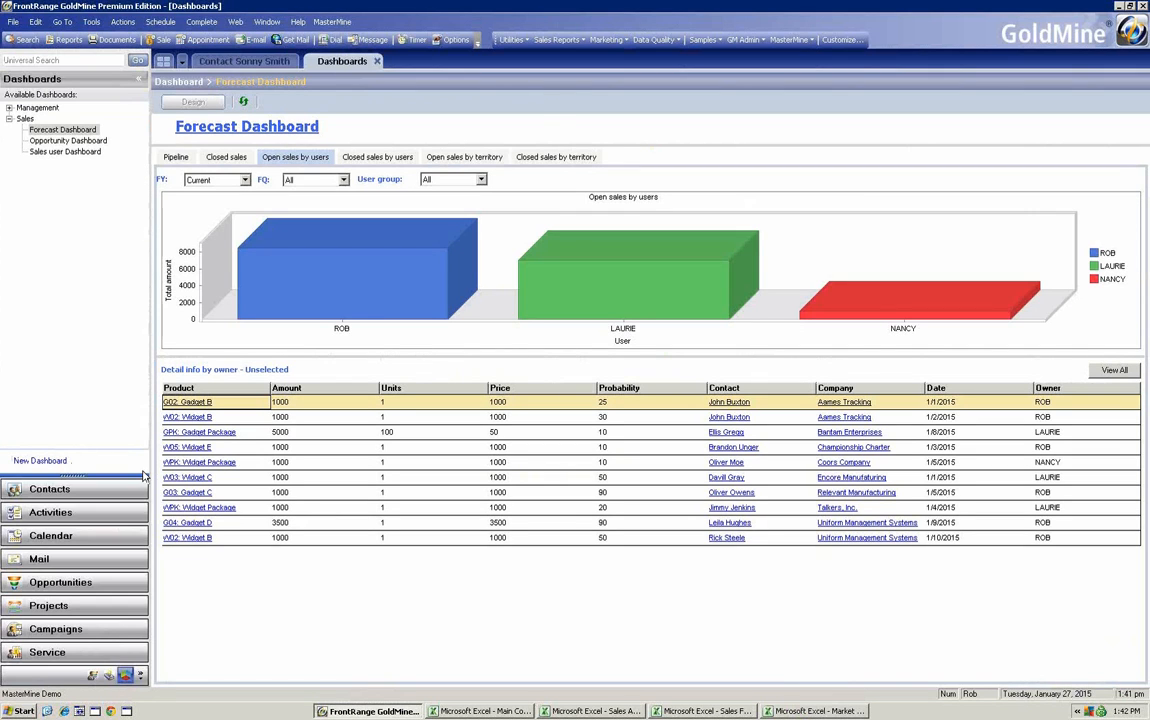
click(55, 492)
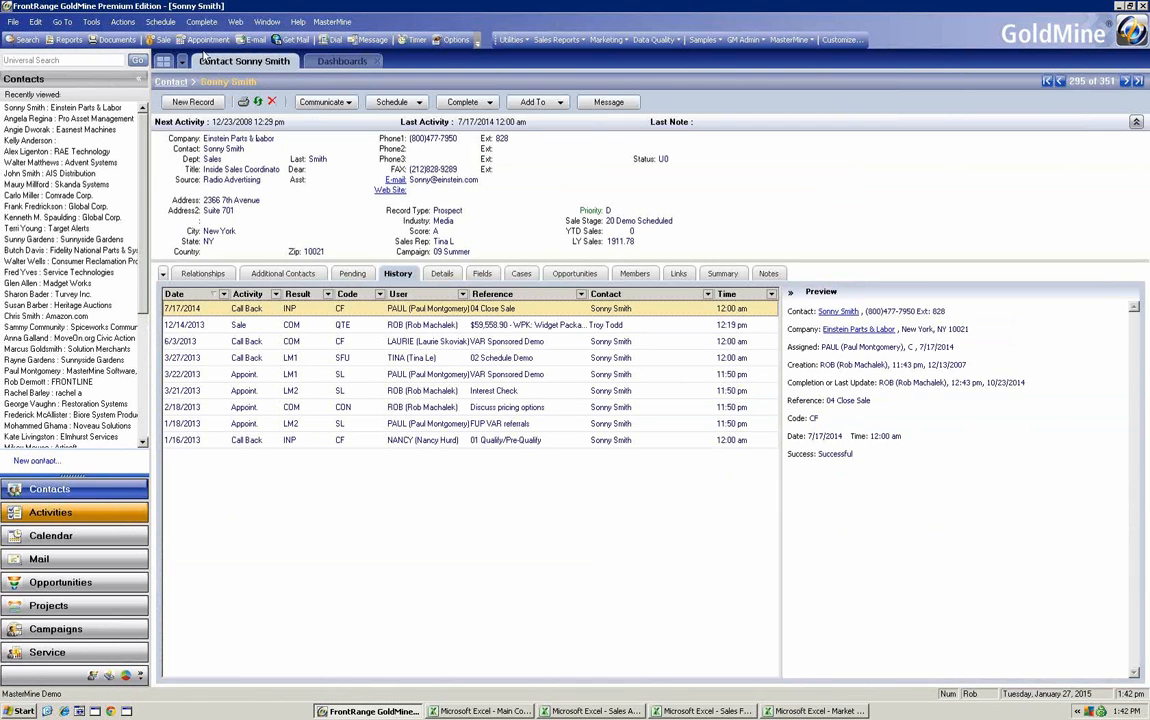
click(161, 21)
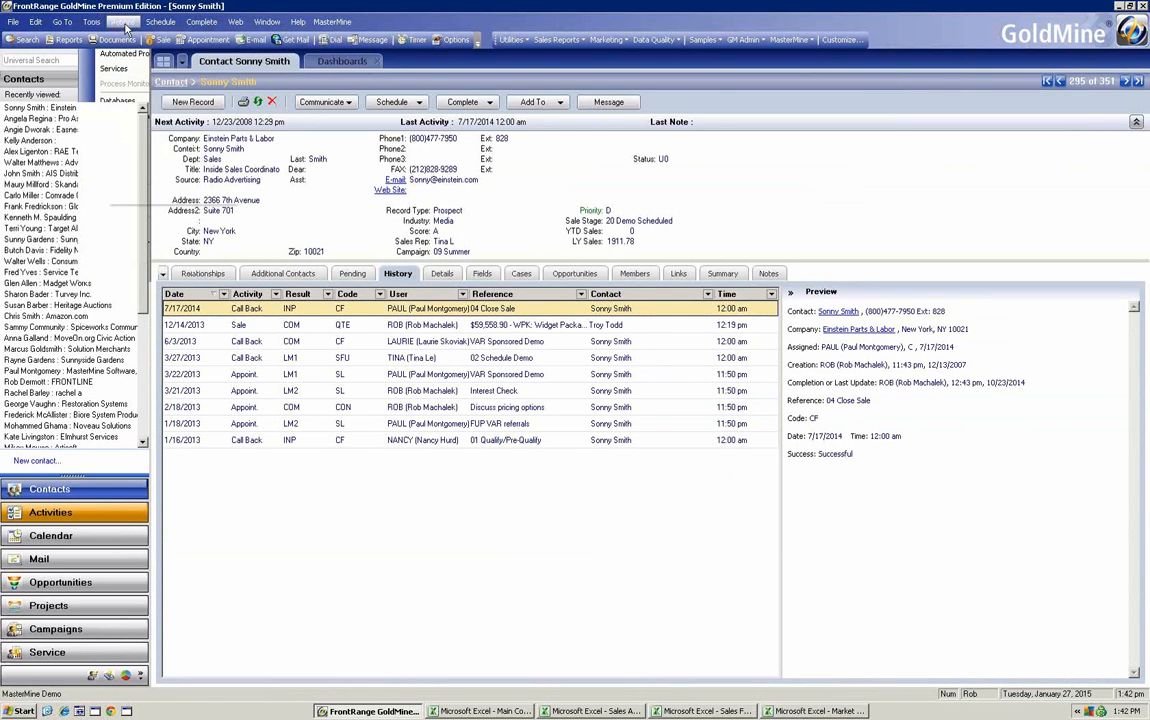
mouse_move(123, 25)
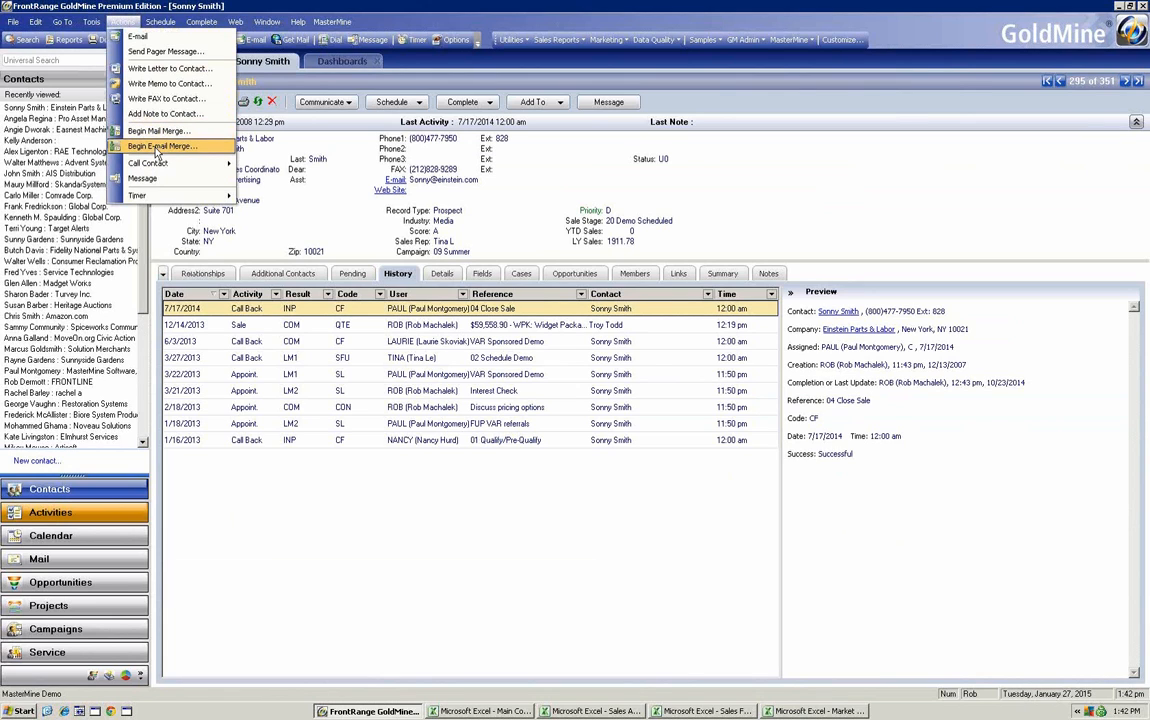
click(156, 147)
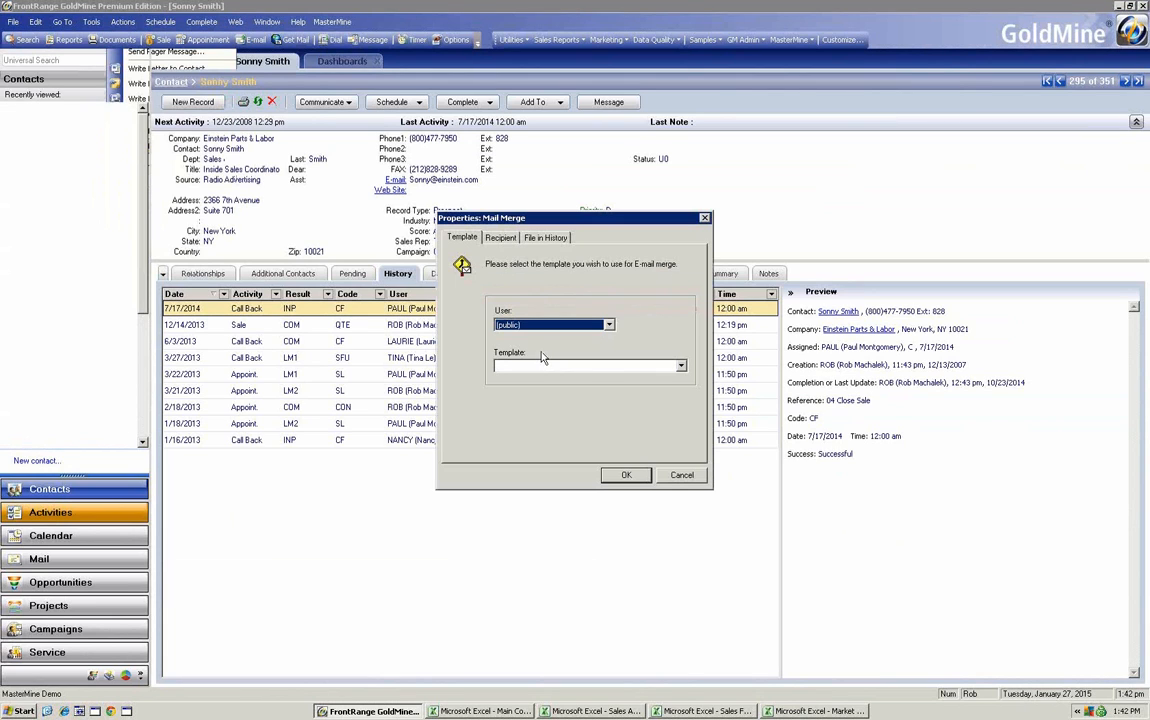
click(609, 326)
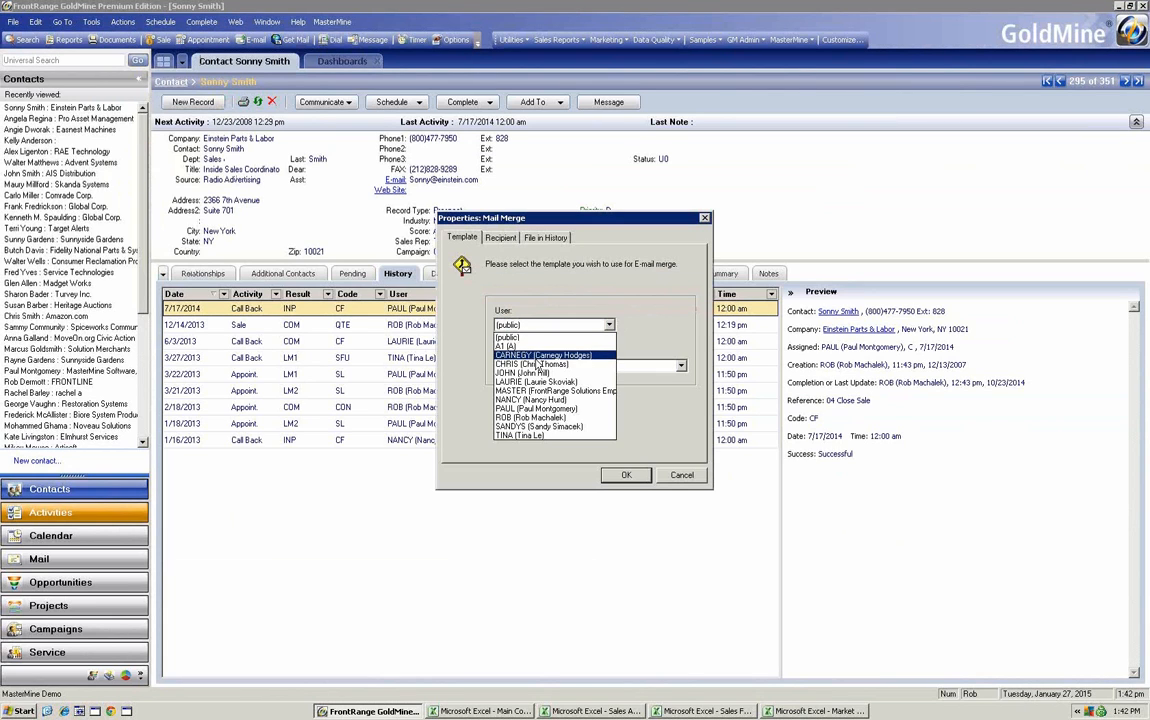
click(521, 419)
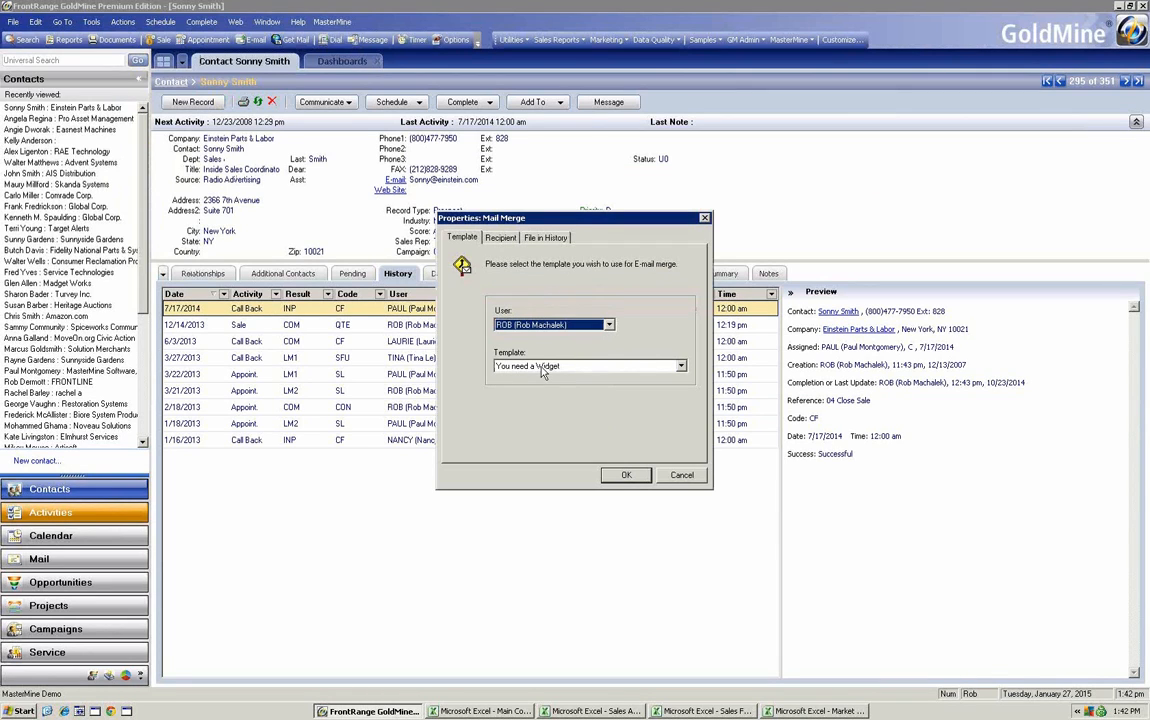
click(555, 366)
click(559, 387)
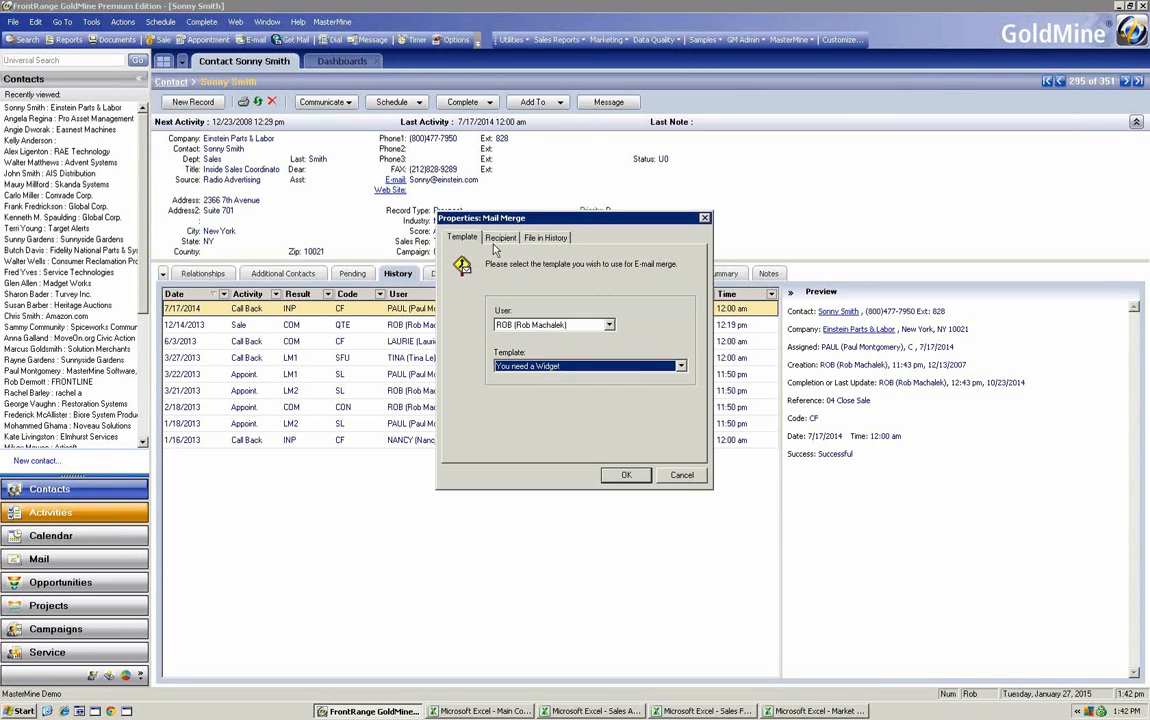
Try targeting the e-mail merge at all contacts in the "message" group, and cancel the merge.
key(ctrl+Tab)
click(500, 349)
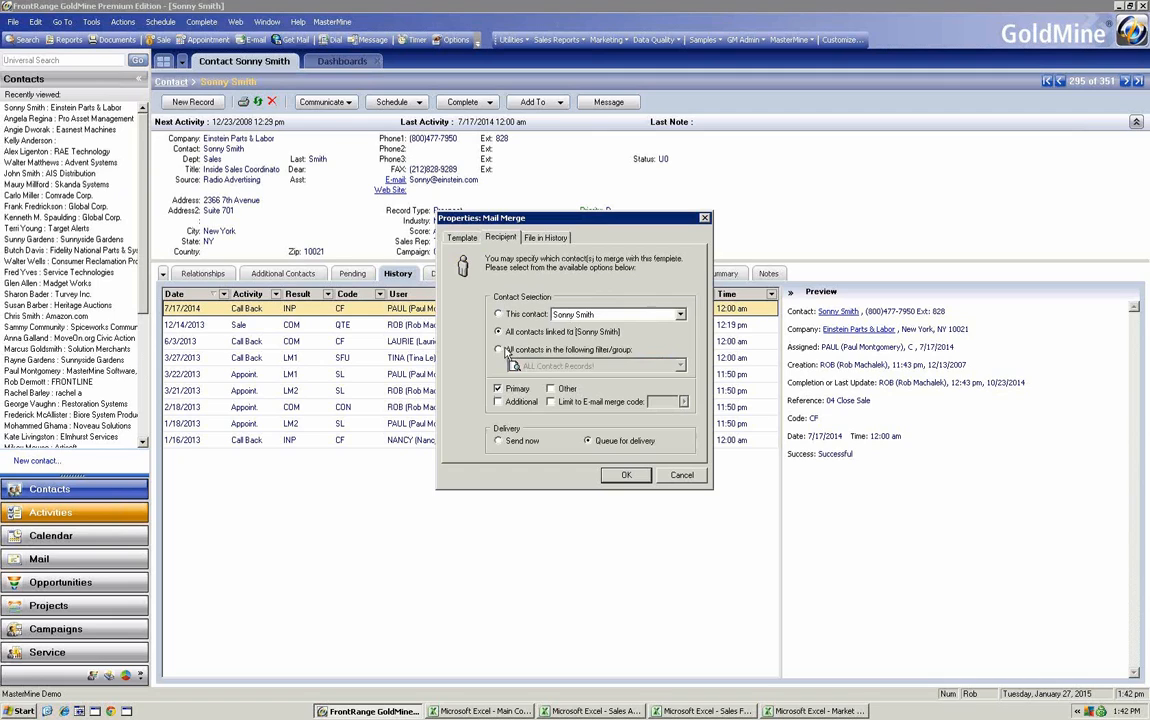
click(680, 366)
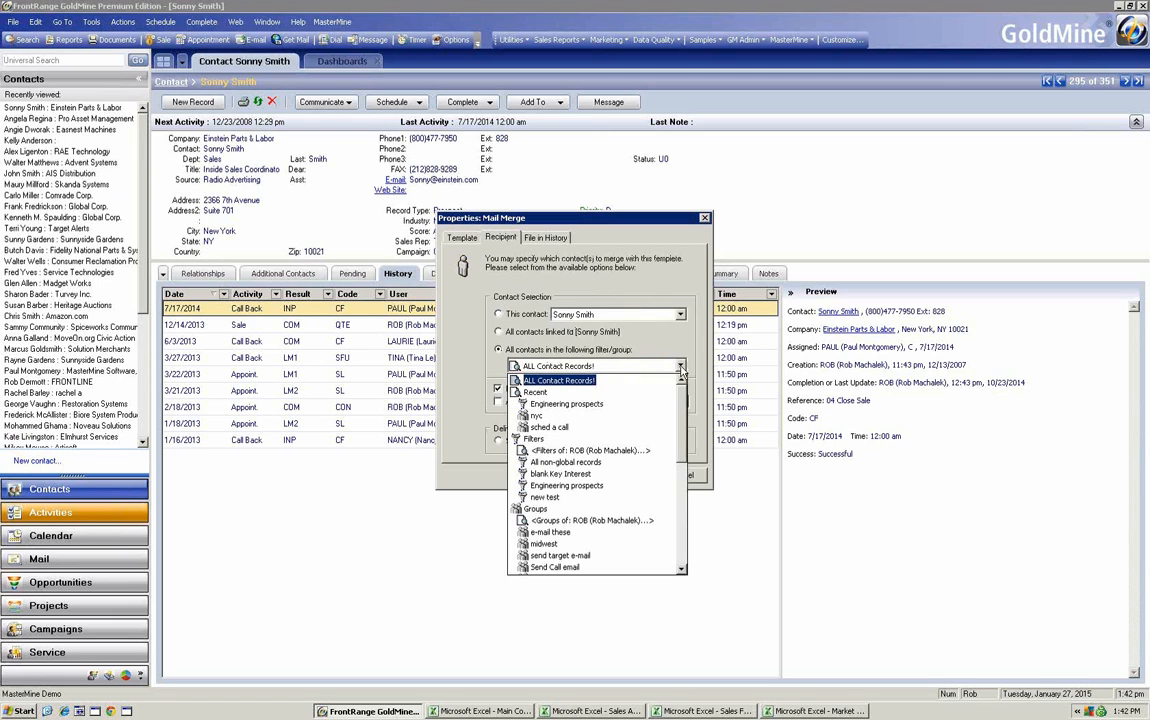
drag(684, 458, 680, 527)
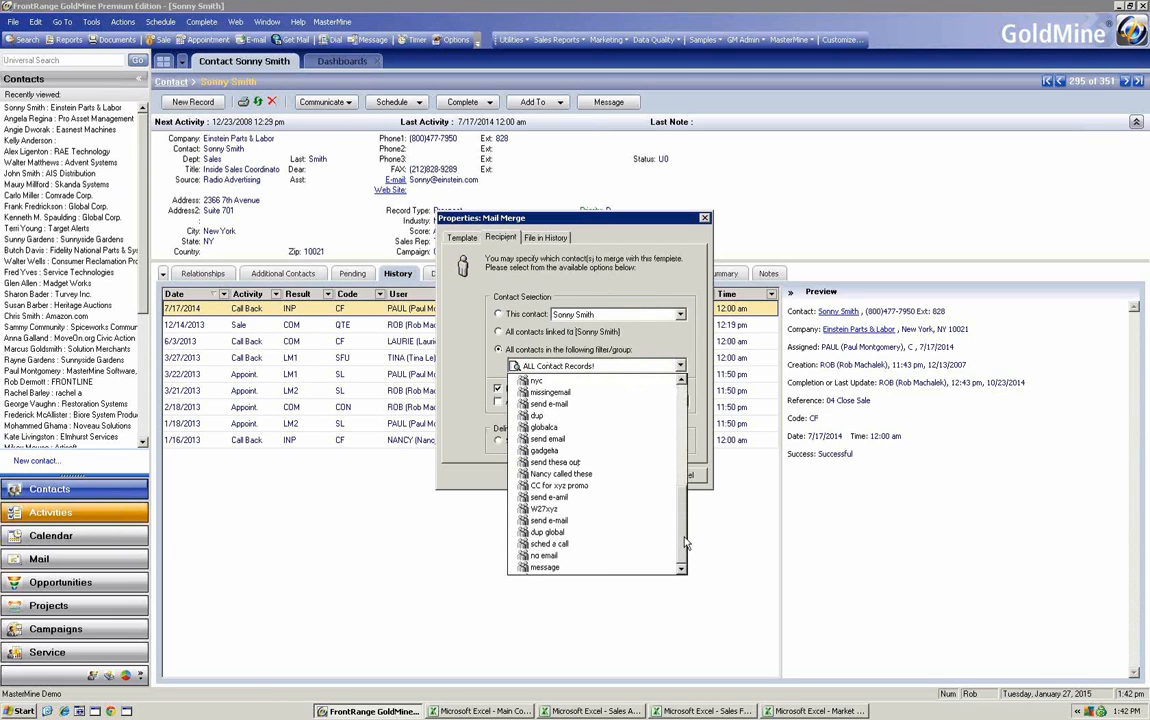
click(545, 567)
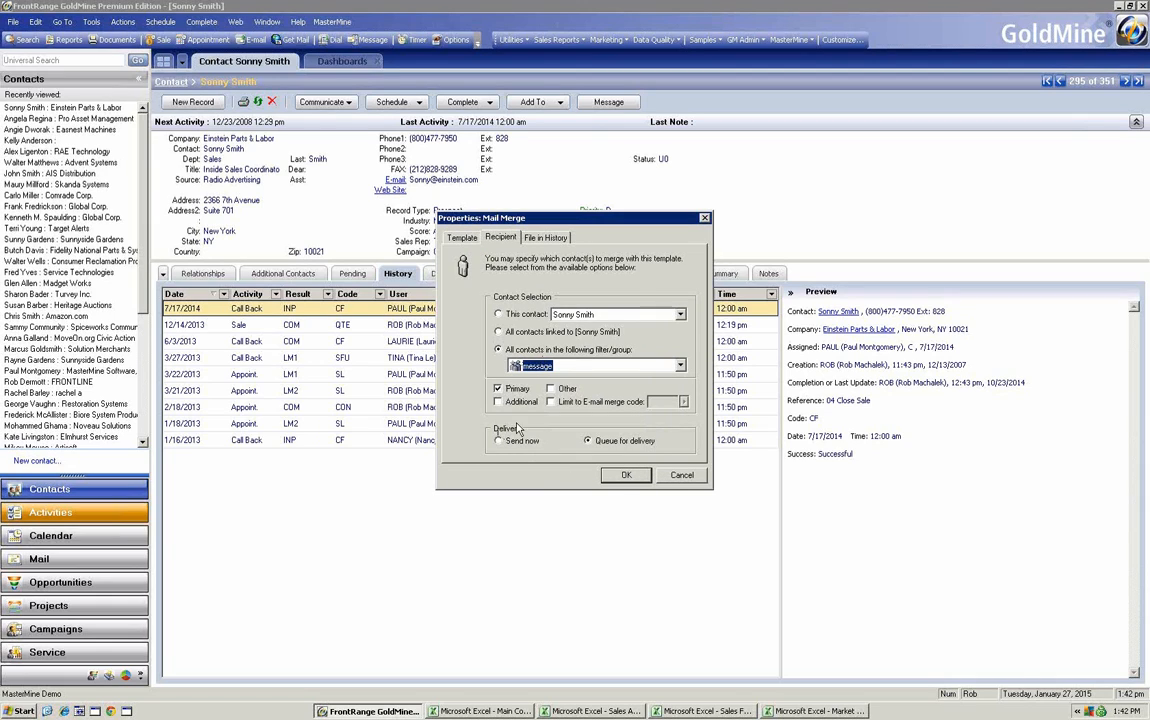
click(675, 476)
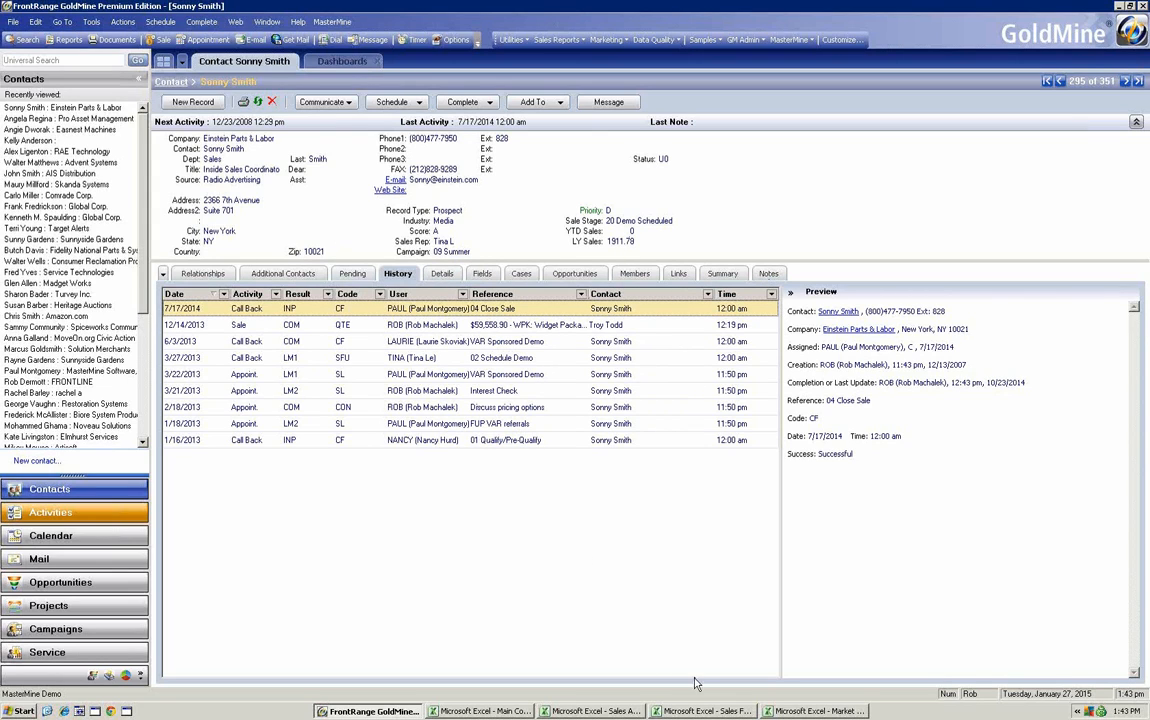
Return briefly to the drilled-down records in Excel, switch back to GoldMine and launch MasterMine.
click(808, 711)
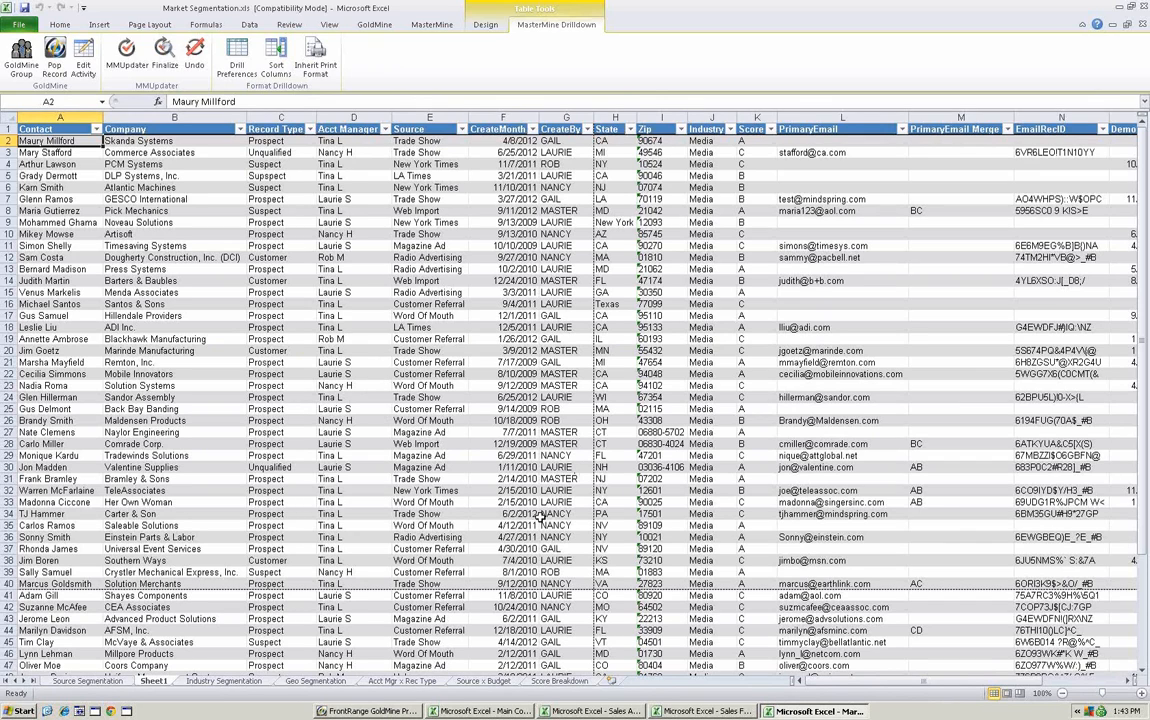
click(367, 711)
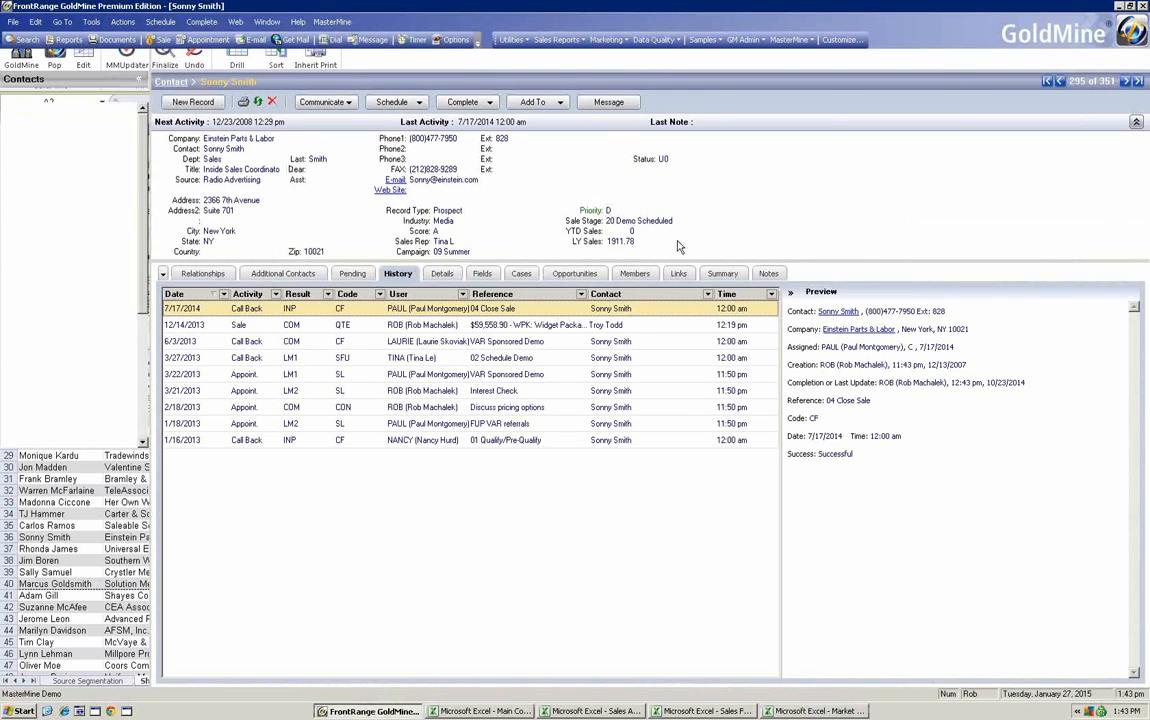
click(795, 40)
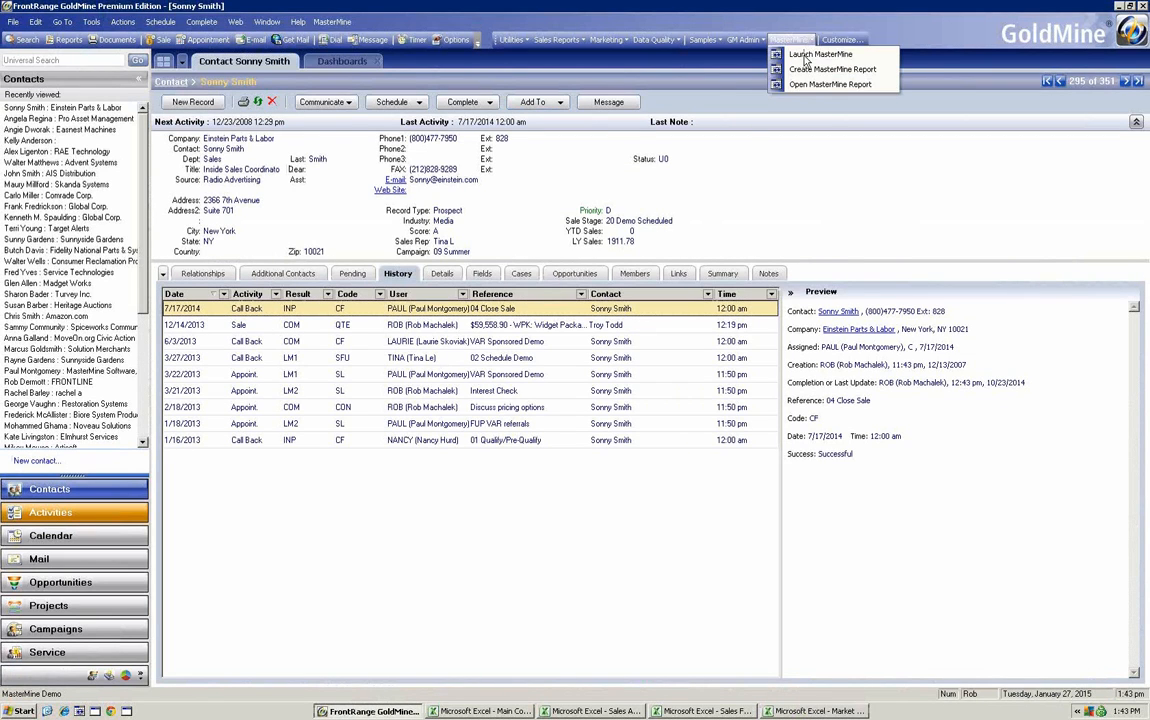
click(820, 55)
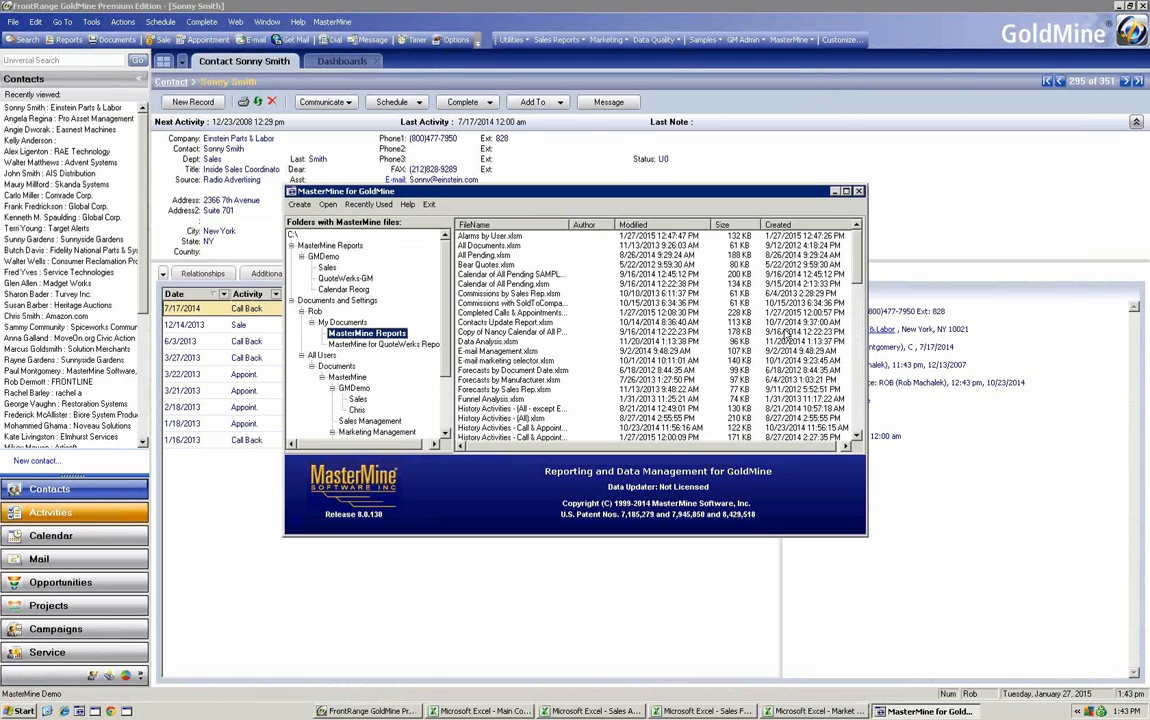
Open the Lead Source ROI.xlsm report from the MasterMine Reports folder.
click(368, 205)
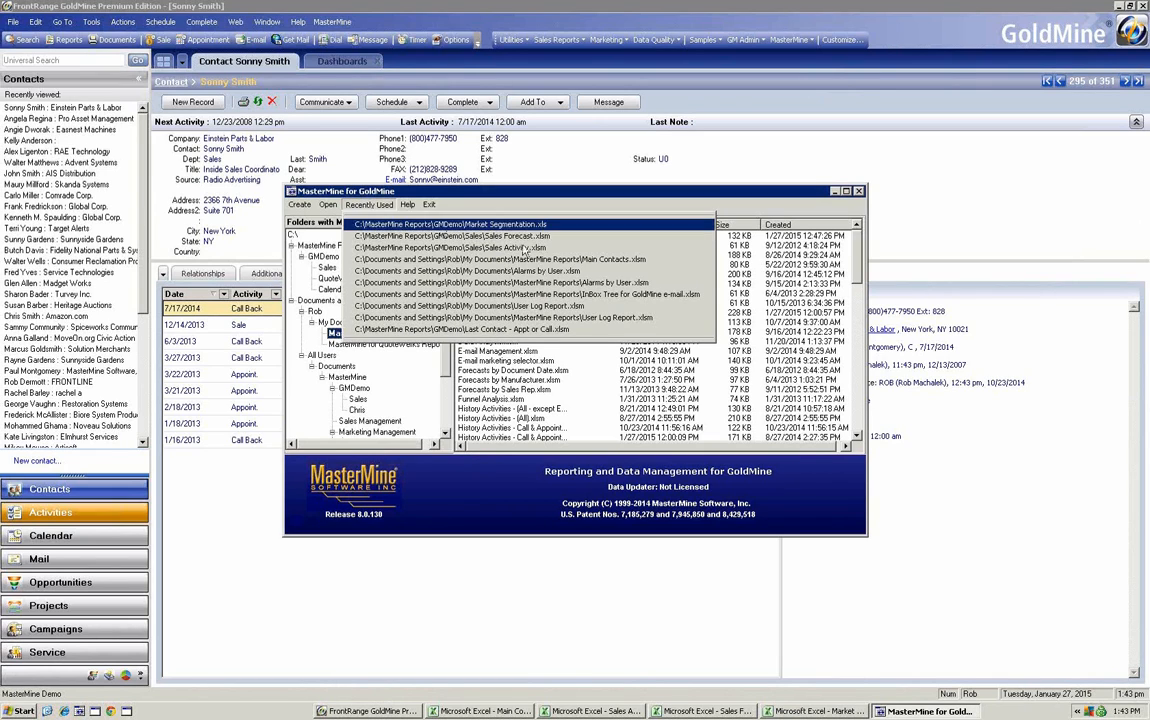
key(Escape)
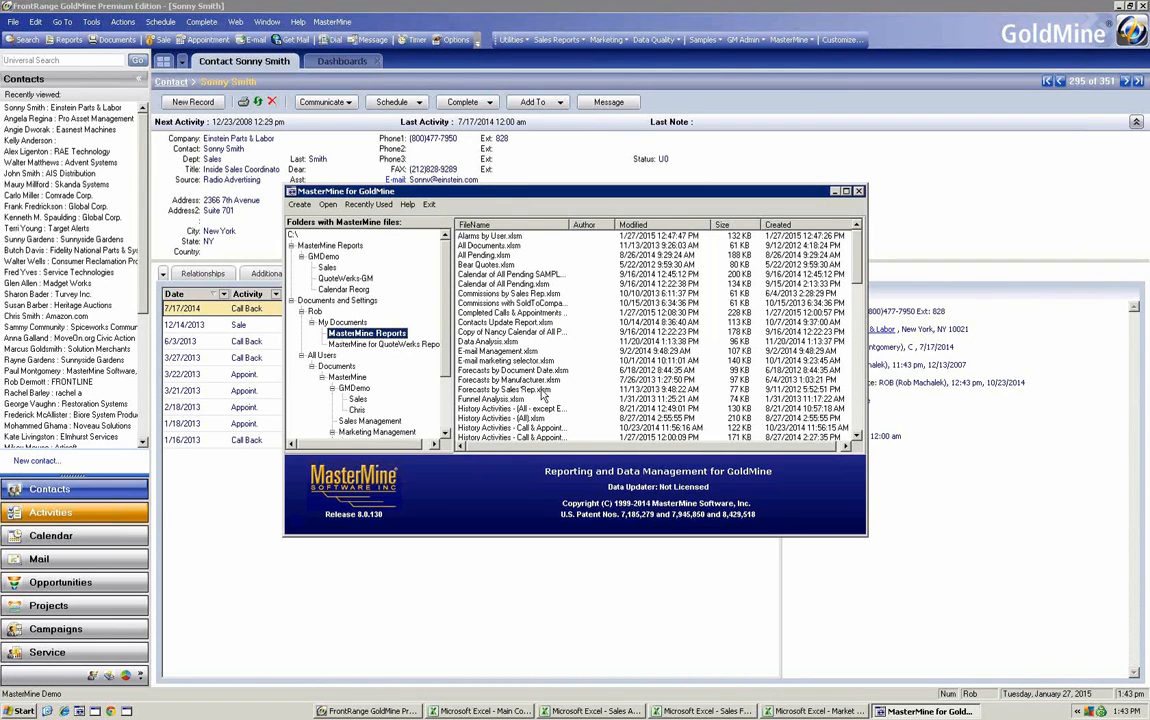
click(688, 400)
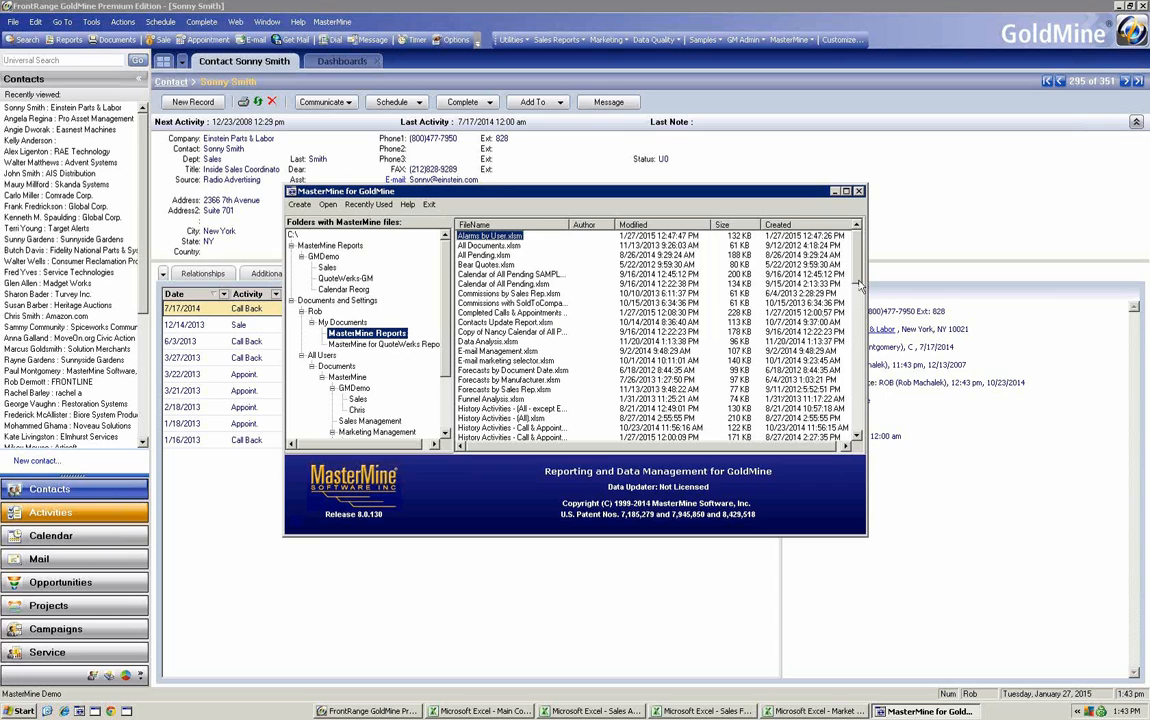
scroll(820, 290, down, 4)
scroll(862, 318, down, 2)
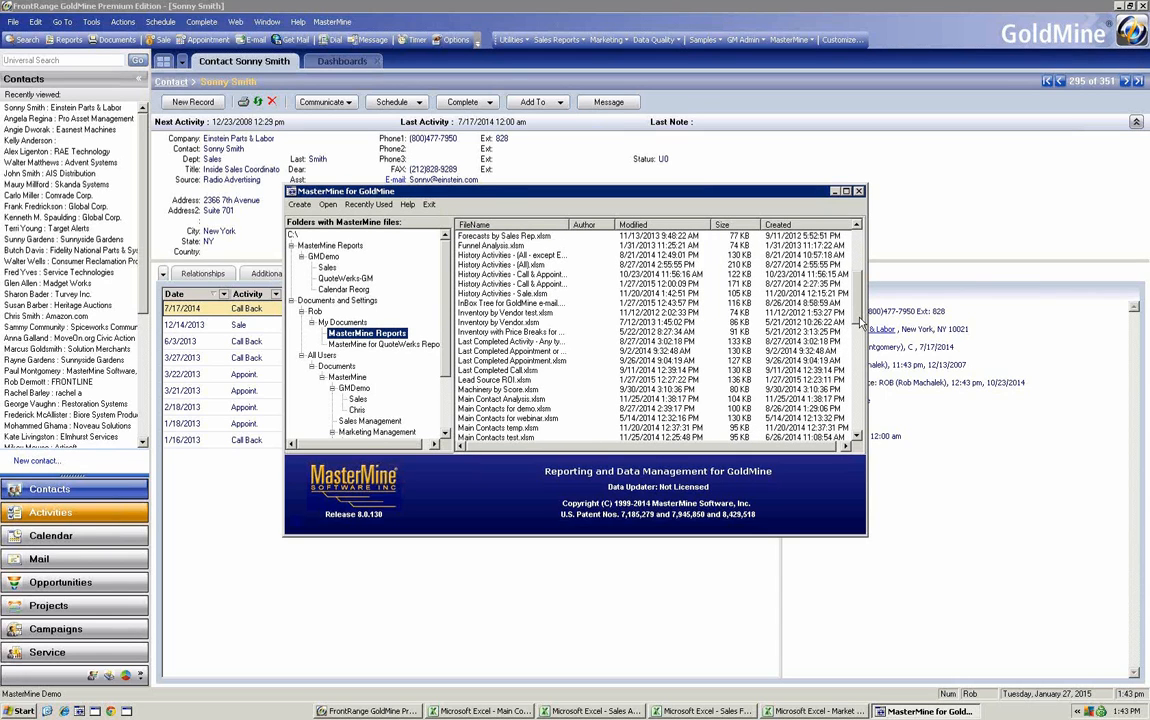
click(495, 352)
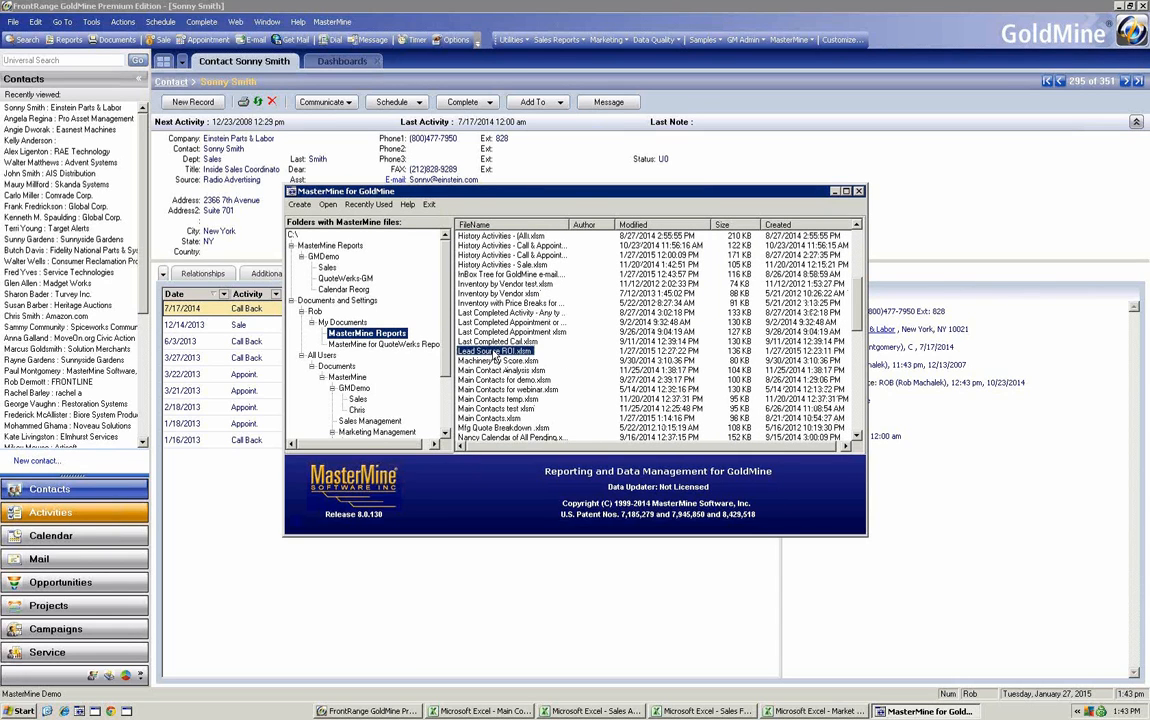
double_click(495, 353)
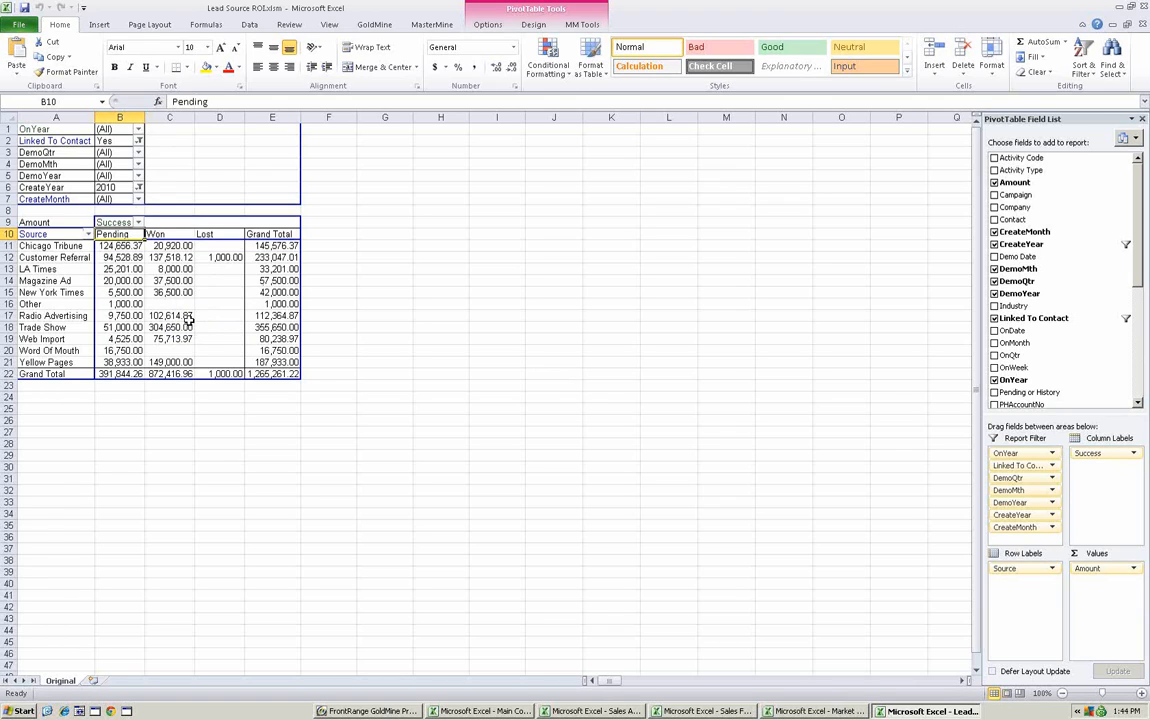
Examine the pending, won and total sales amounts by lead source, focusing on Trade Show and Customer Referral.
mouse_move(189, 317)
mouse_move(167, 273)
mouse_move(112, 343)
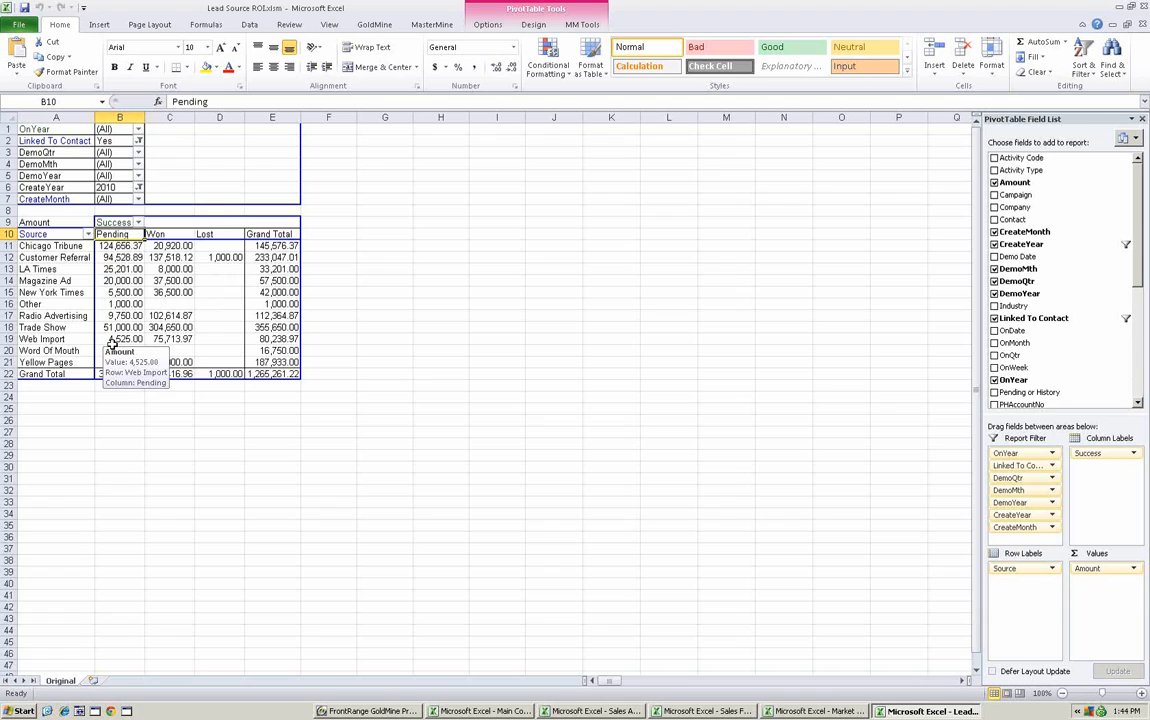
click(270, 327)
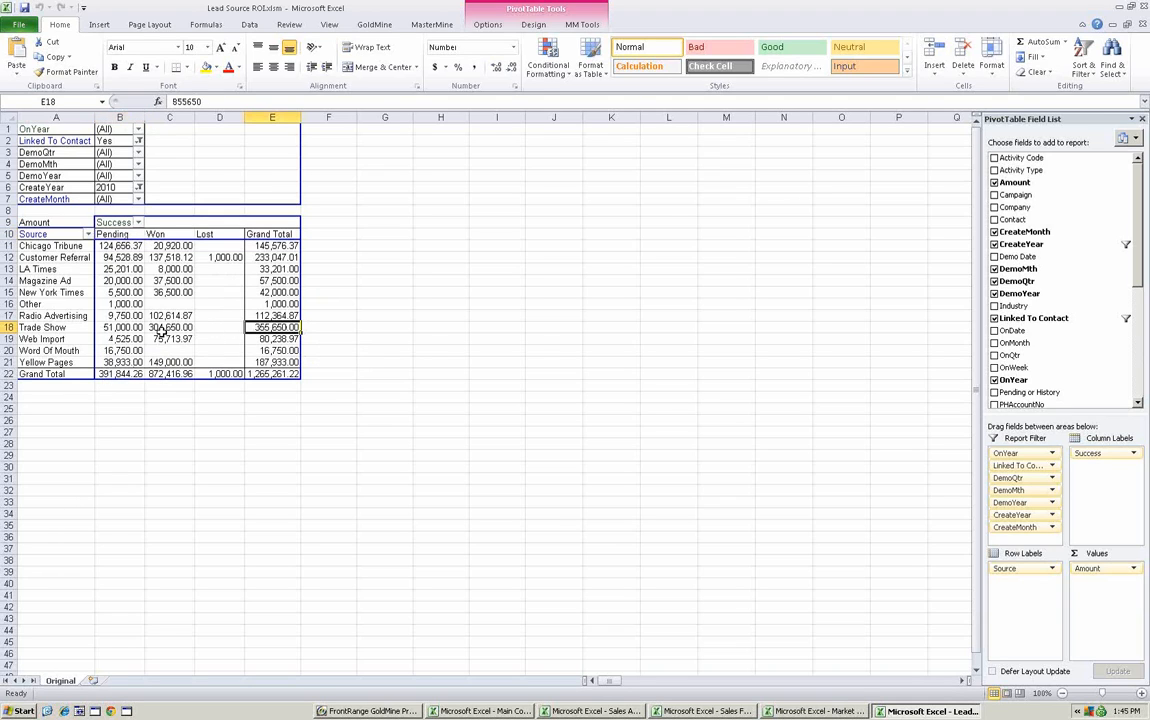
click(62, 328)
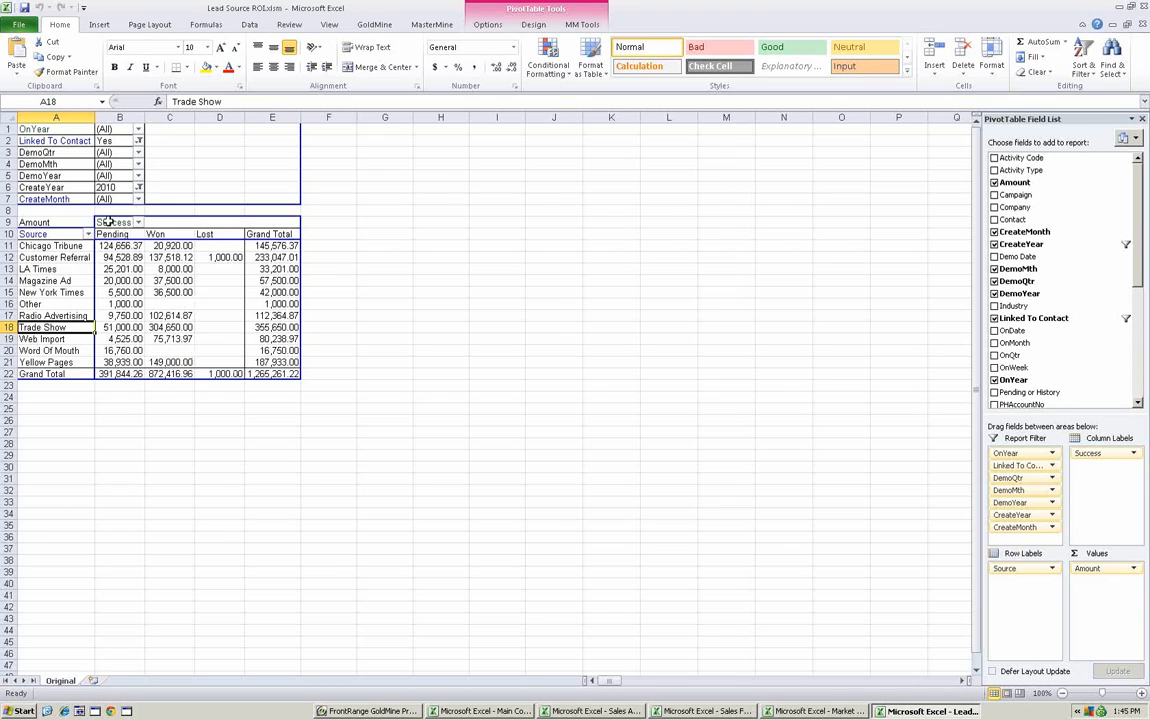
click(287, 327)
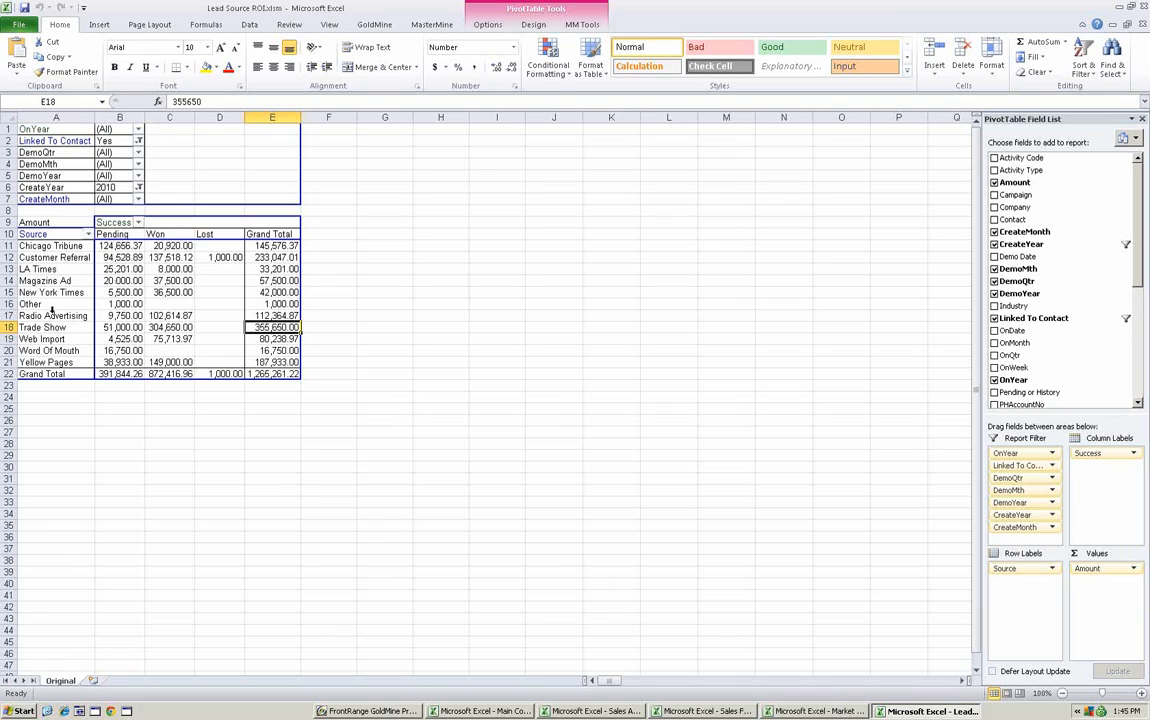
click(50, 257)
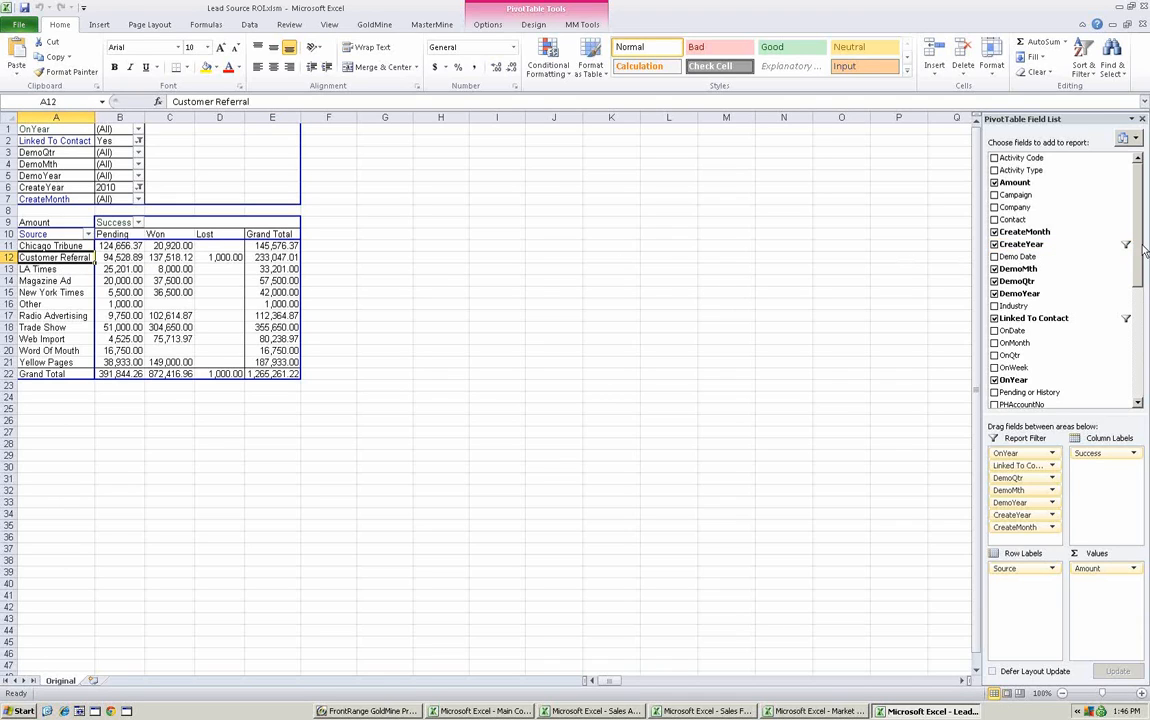
Add the Product2 and Product fields to the Lead Source ROI pivot table as row labels after Source.
drag(1138, 243, 1146, 302)
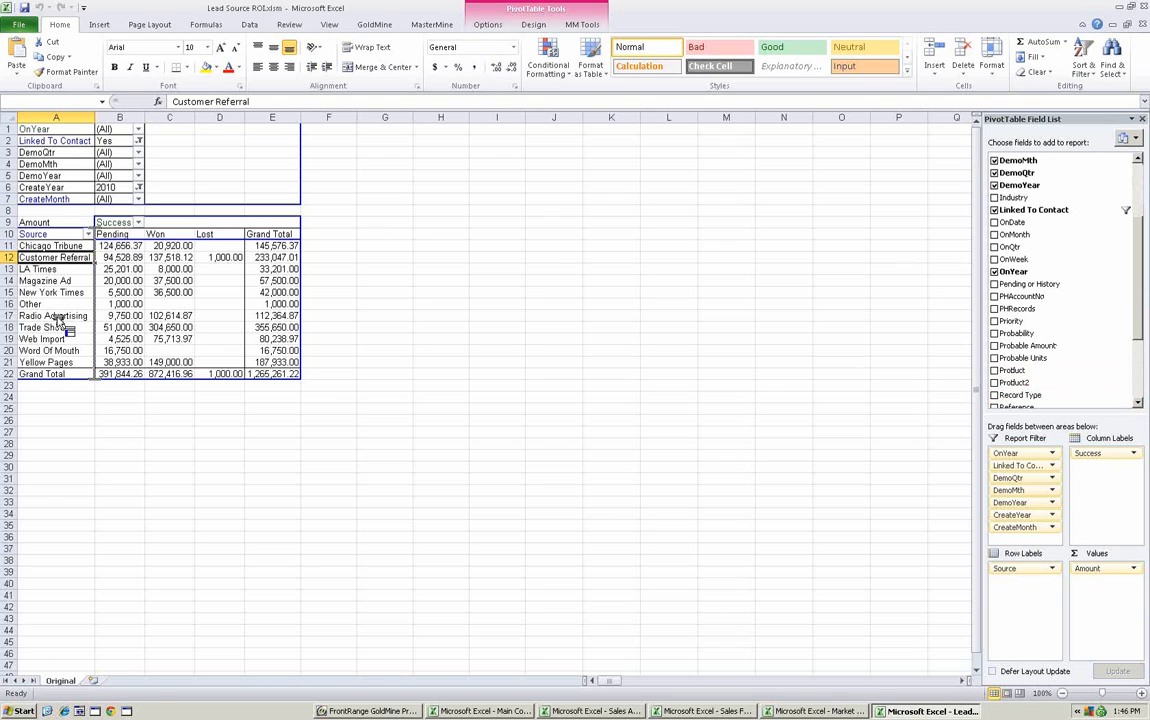
drag(80, 295, 84, 295)
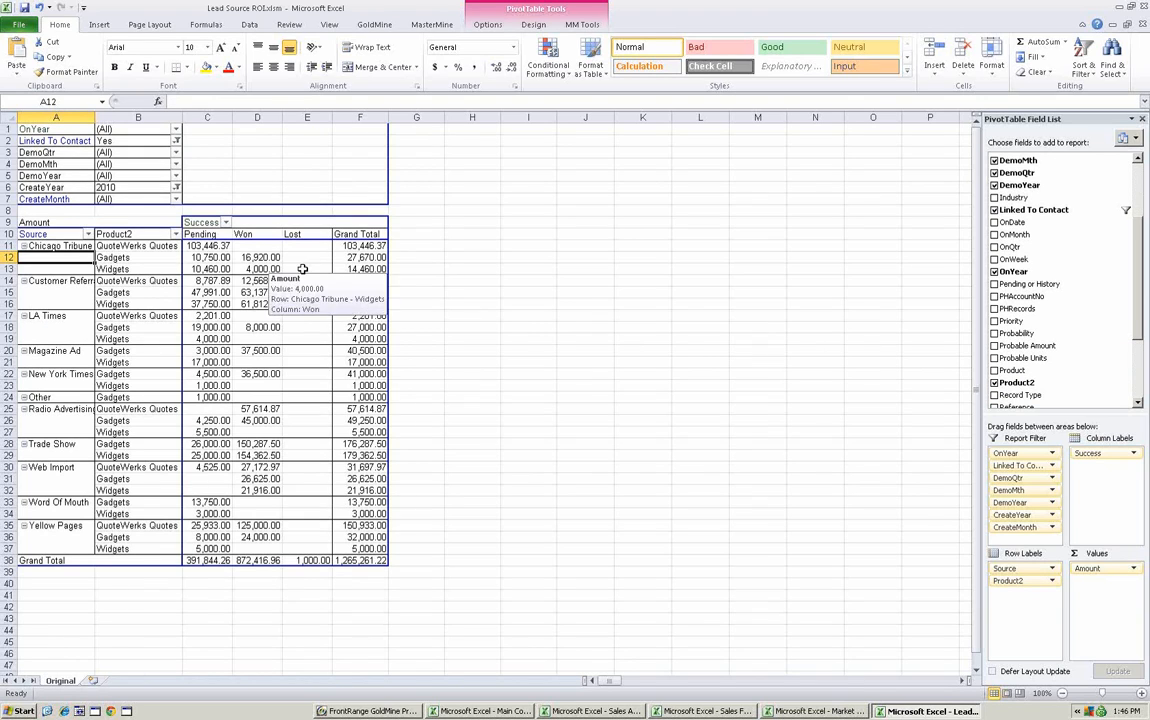
click(155, 268)
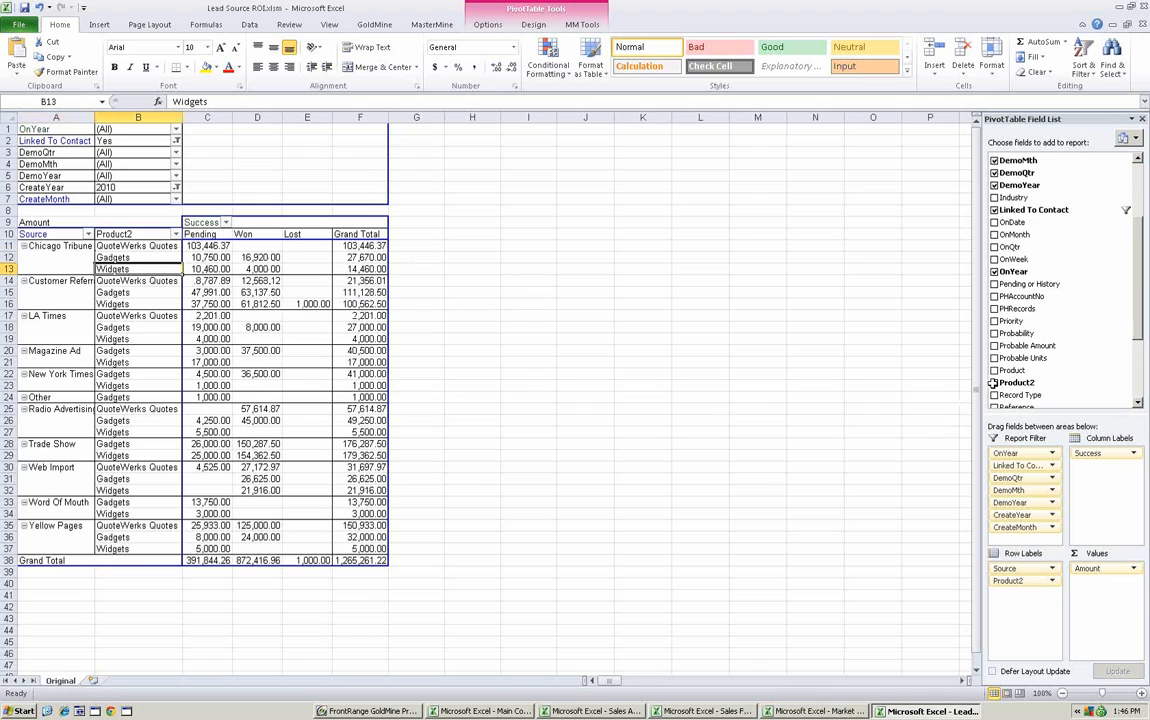
drag(1012, 370, 173, 332)
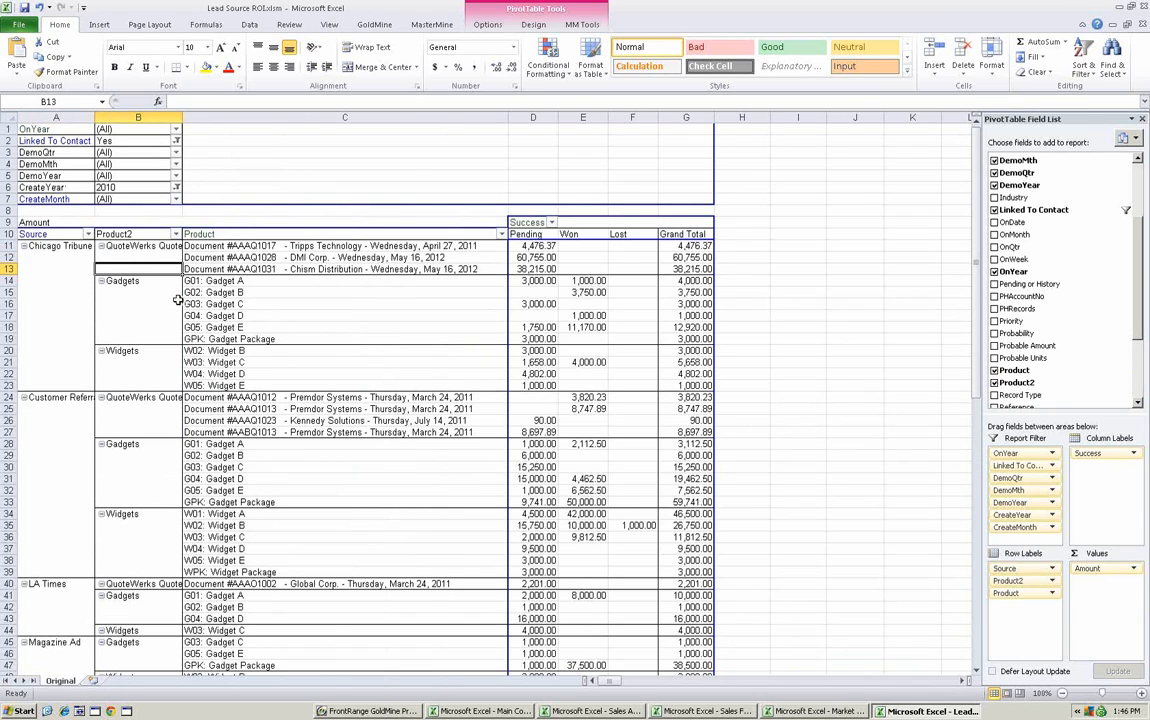
Collapse the QuoteWerks Quotes group in the Product2 row labels to hide its individual documents.
click(101, 246)
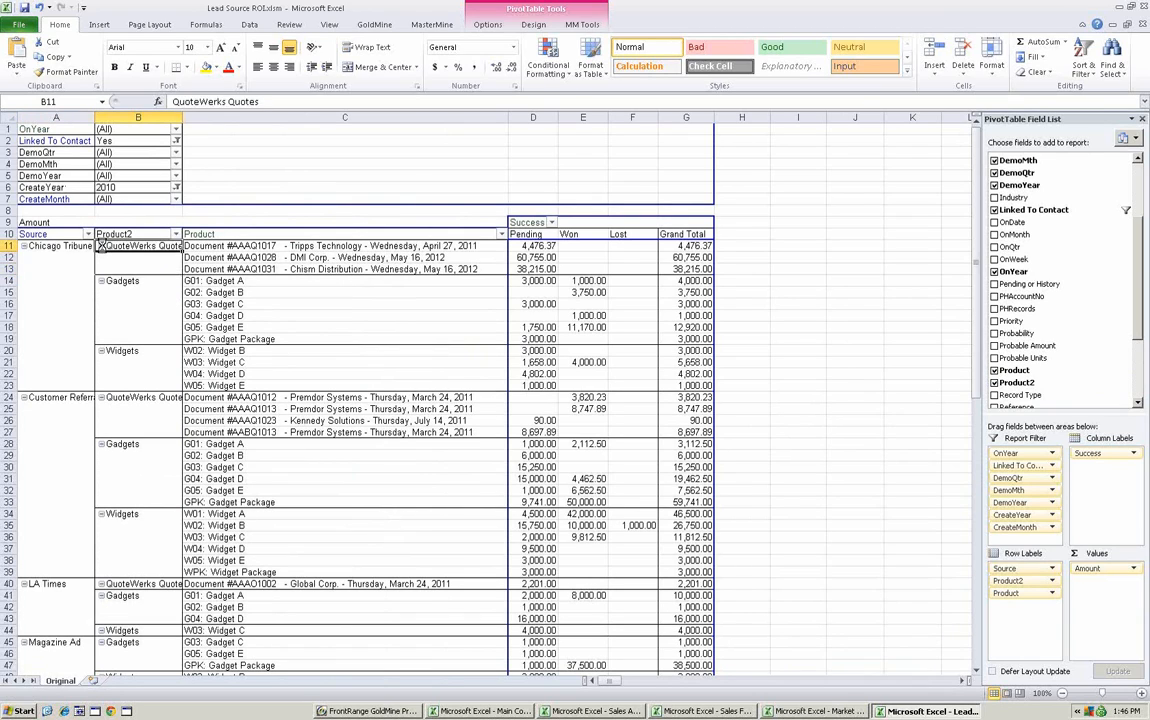
click(101, 246)
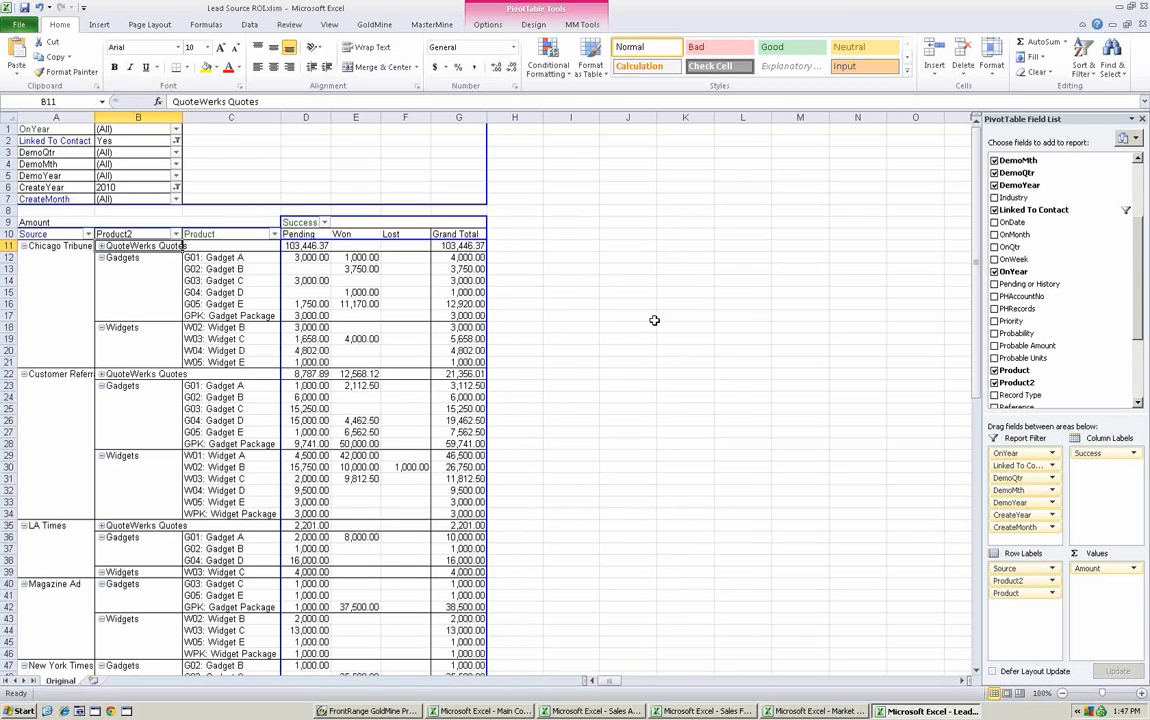
click(287, 315)
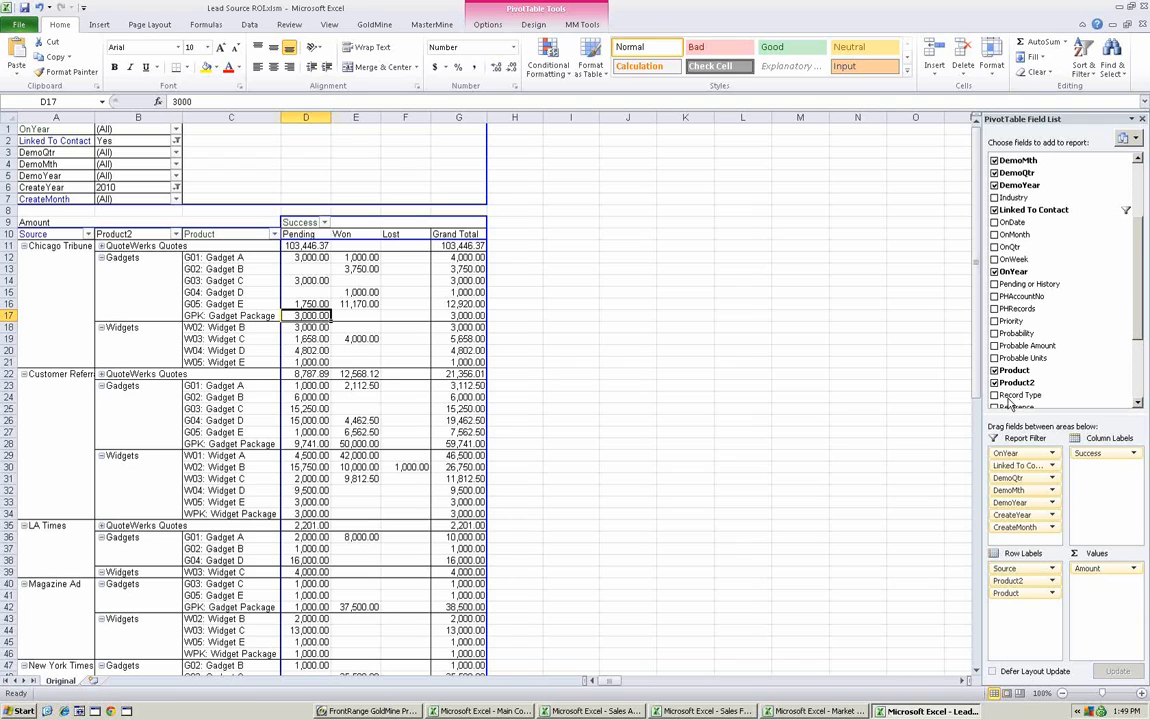
Switch to the Main Contacts workbook and set the pivot table's Sales Rep filter to (All).
click(372, 712)
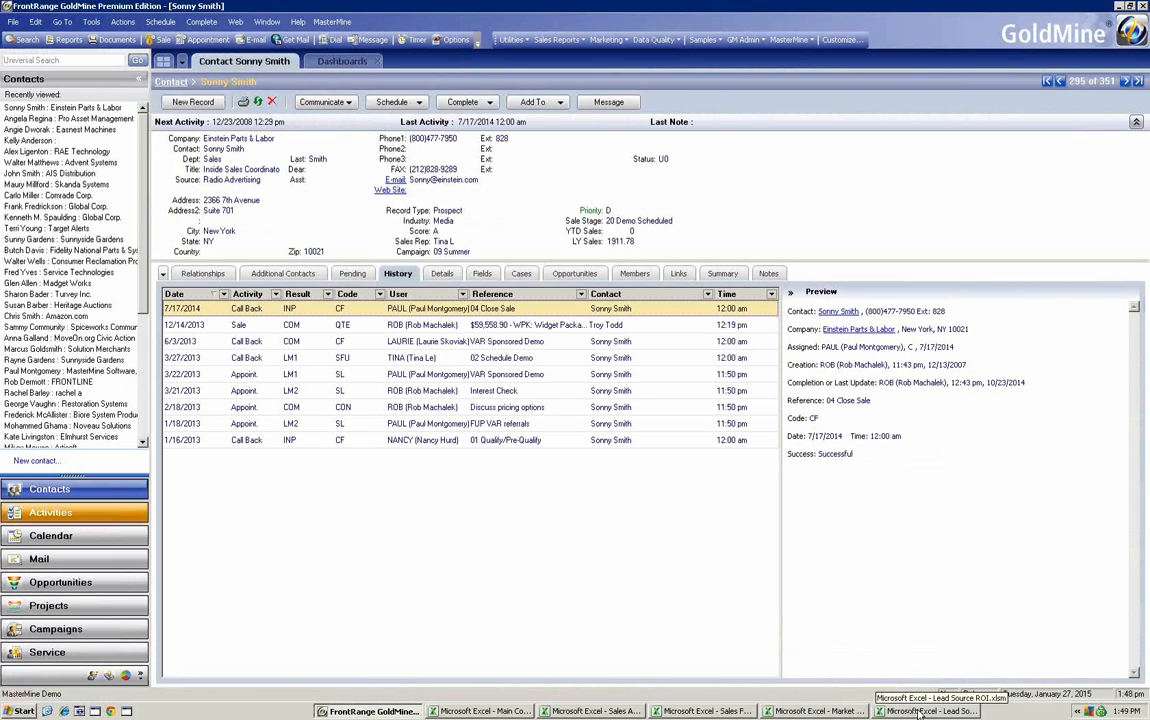
click(485, 711)
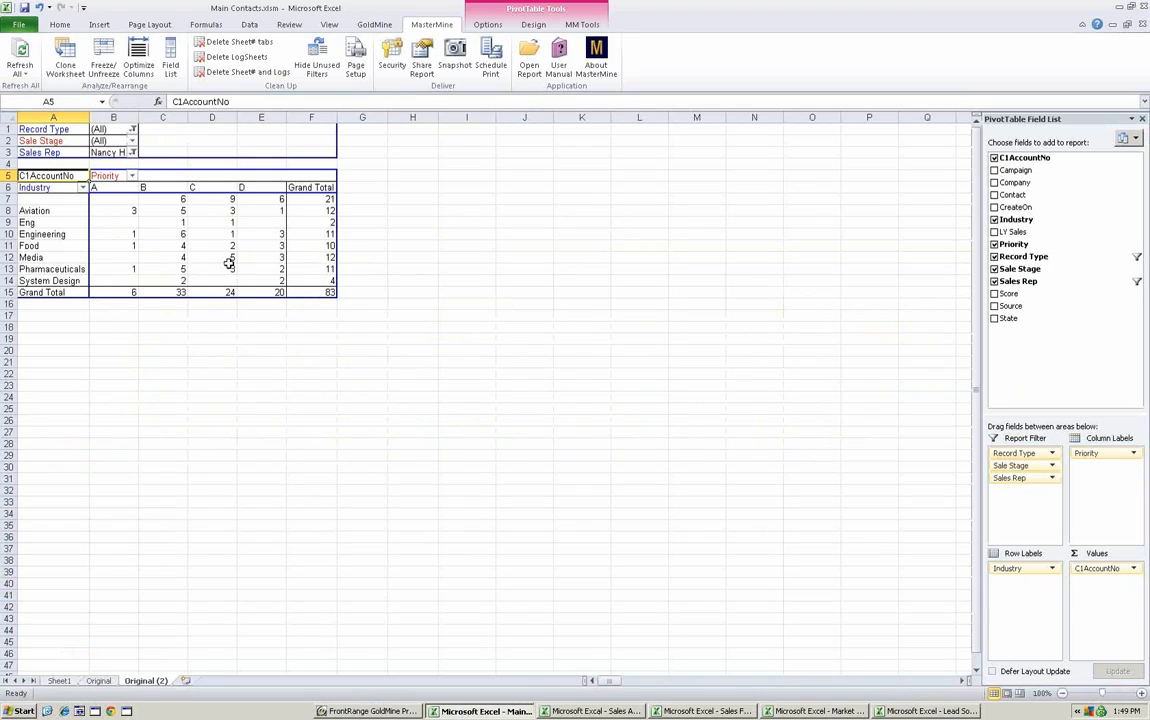
mouse_move(229, 262)
click(313, 200)
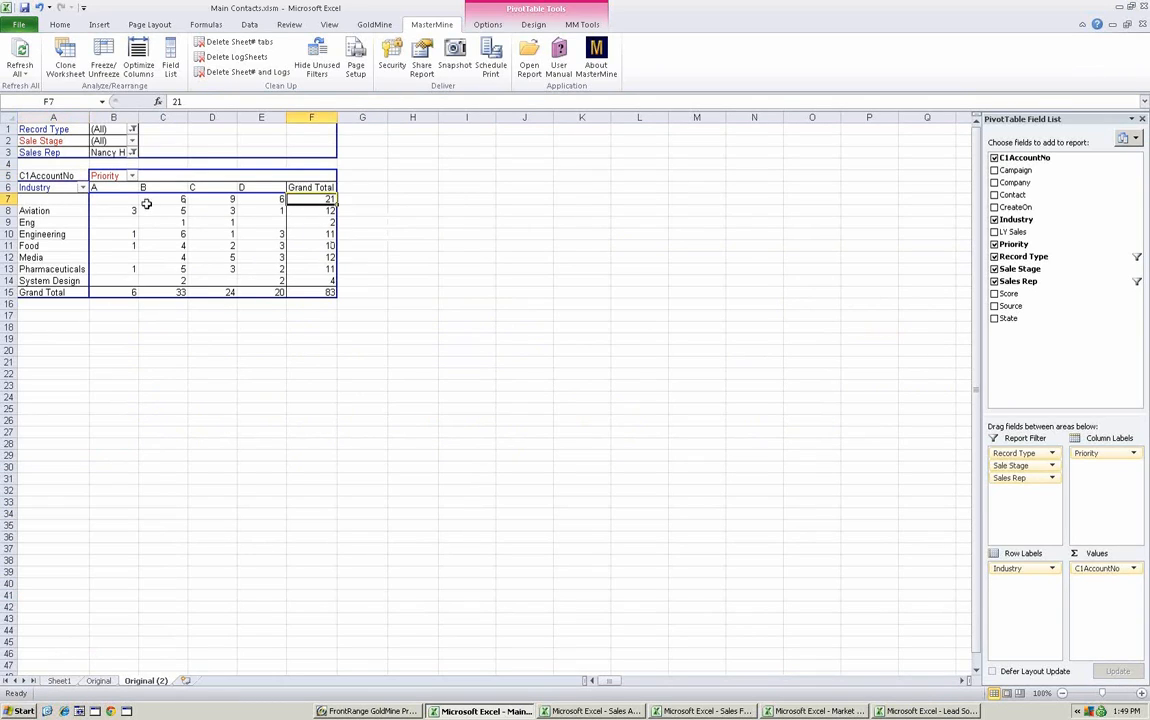
click(132, 152)
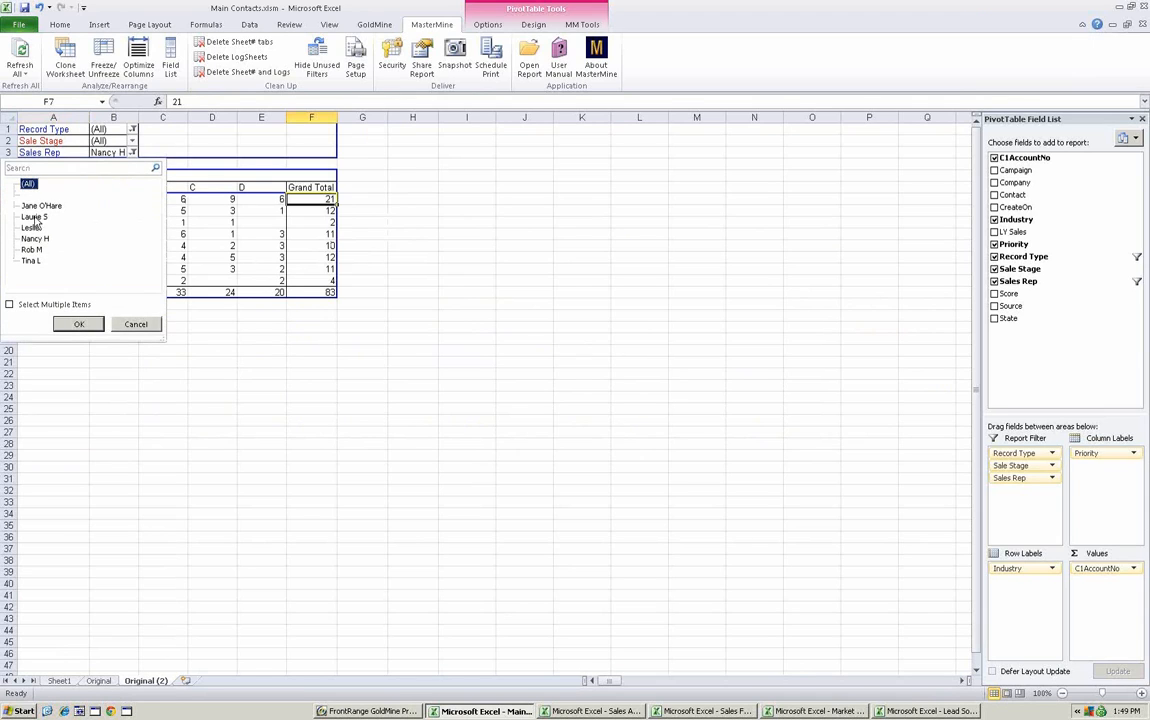
click(78, 324)
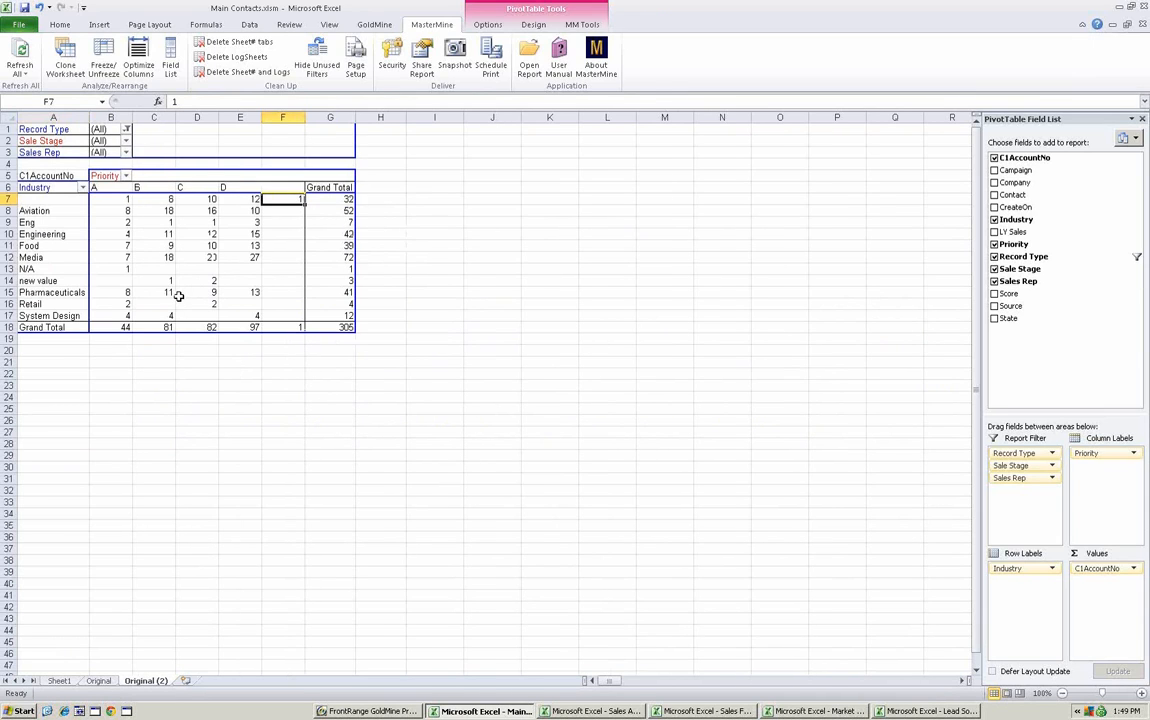
Drill down into the grand total of the contacts with a blank industry to list their records.
mouse_move(195, 284)
mouse_move(100, 249)
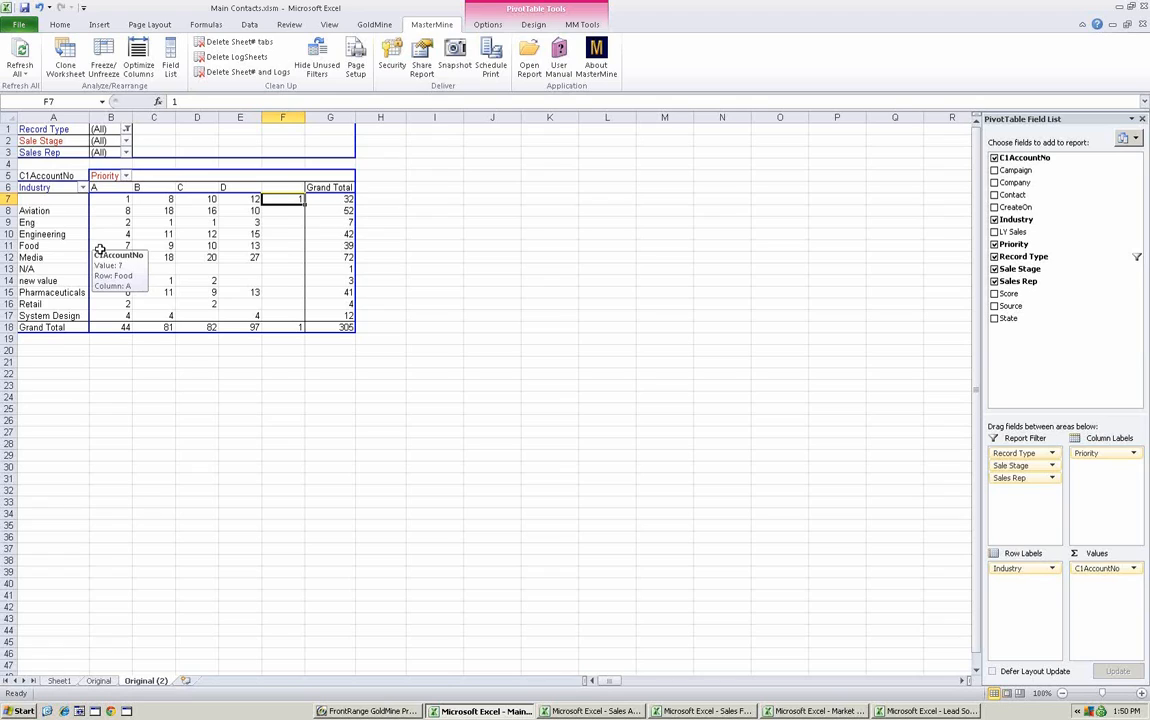
click(44, 200)
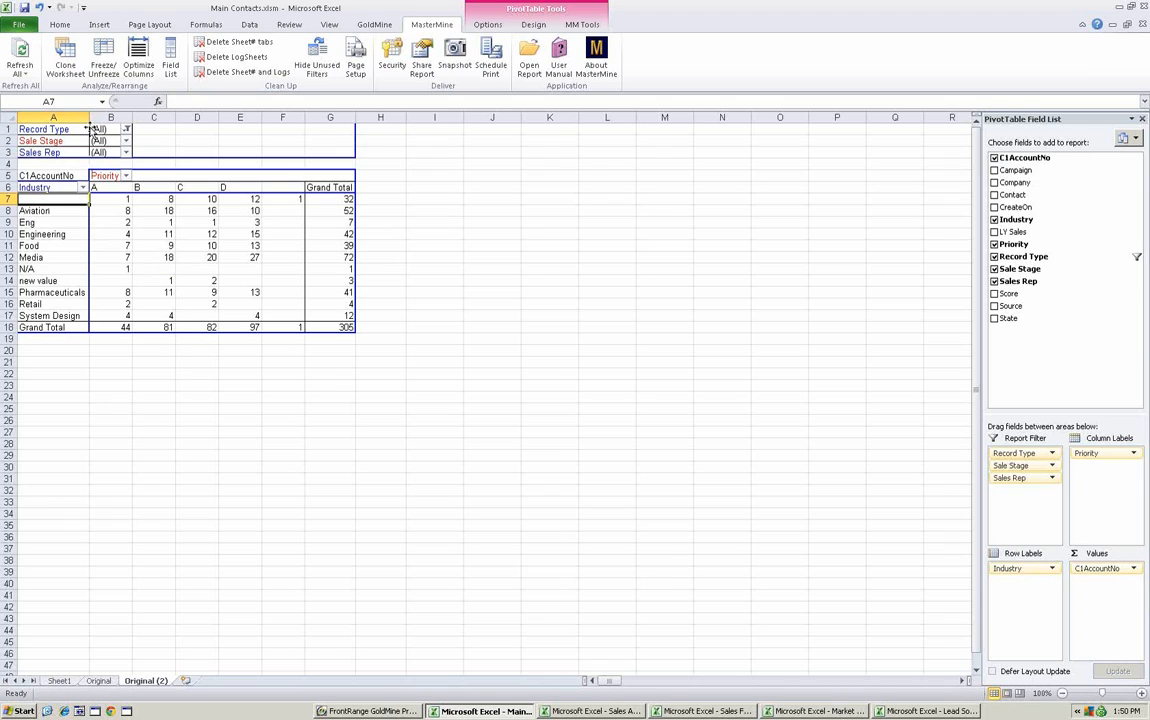
click(325, 199)
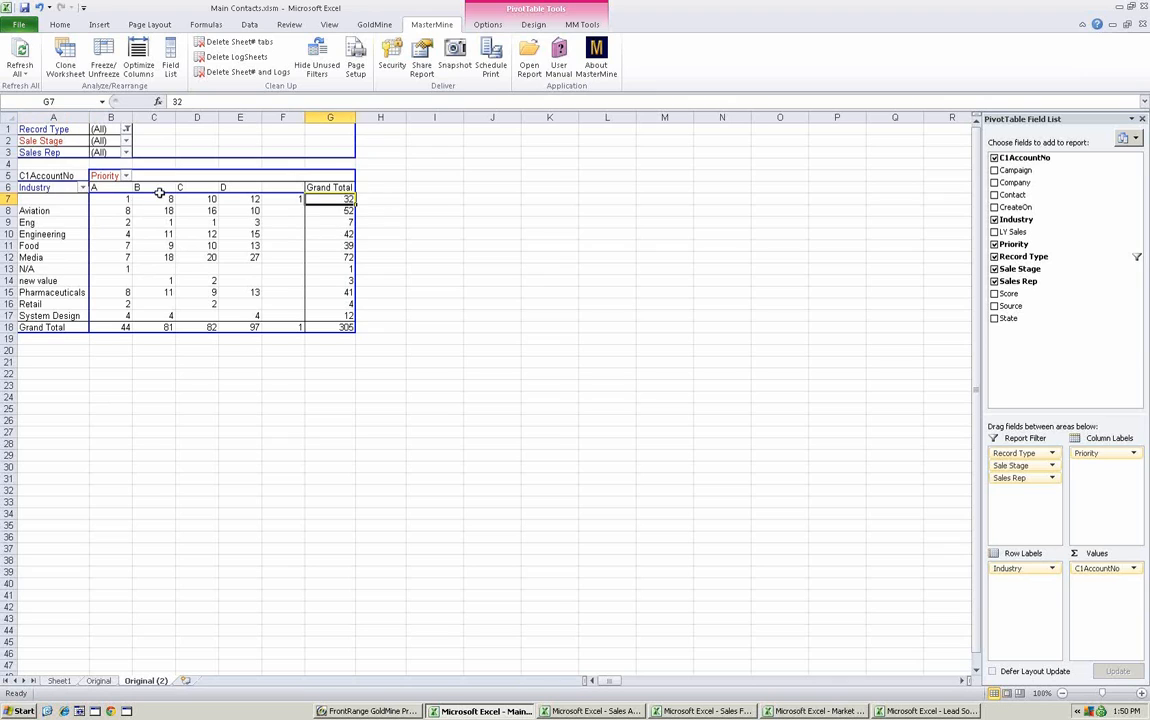
double_click(337, 199)
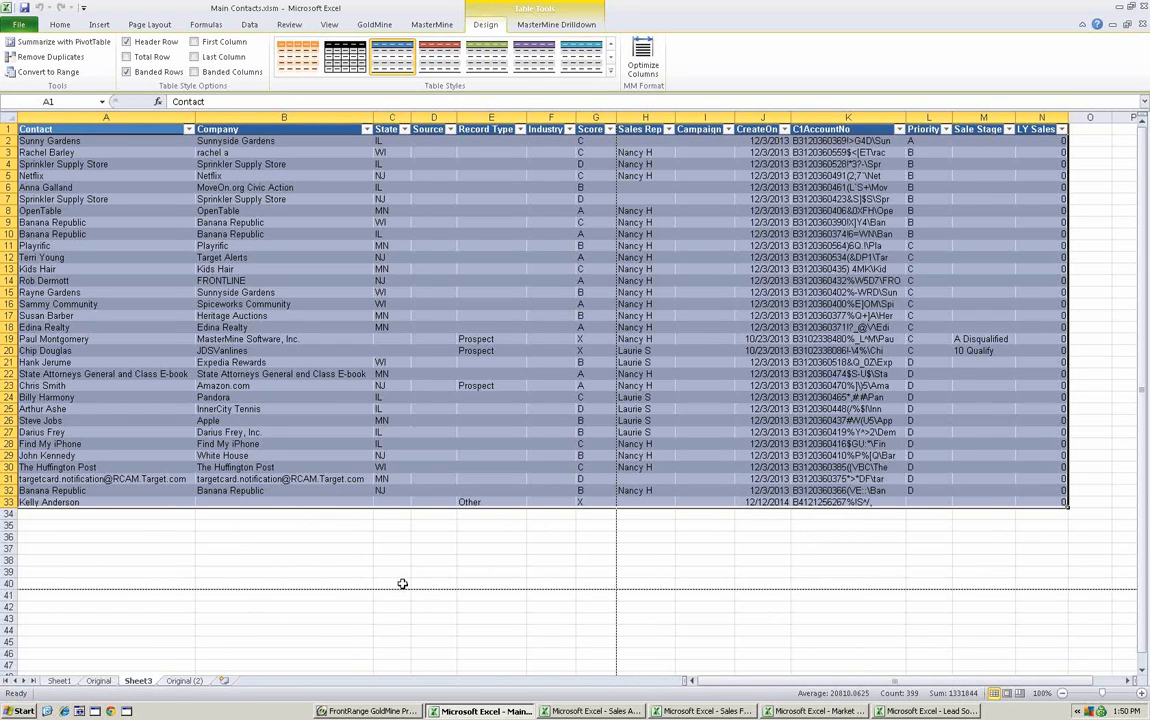
Sort the drilled-down contact records by Sales Rep from A to Z.
click(433, 186)
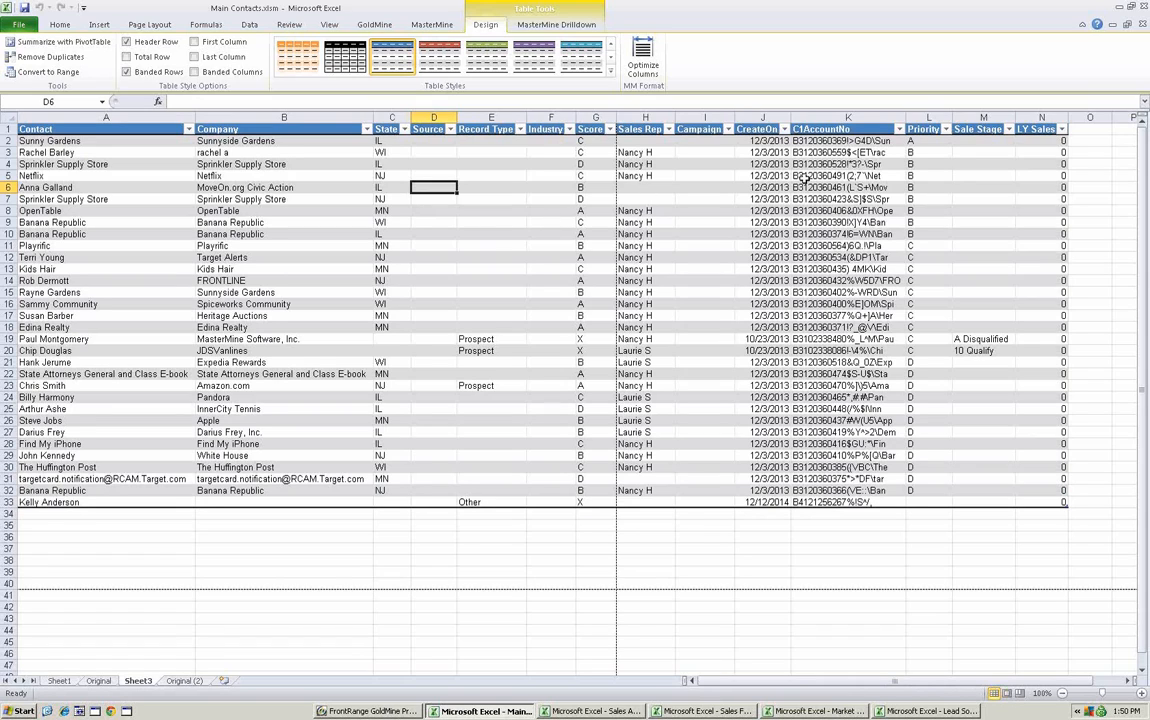
click(485, 166)
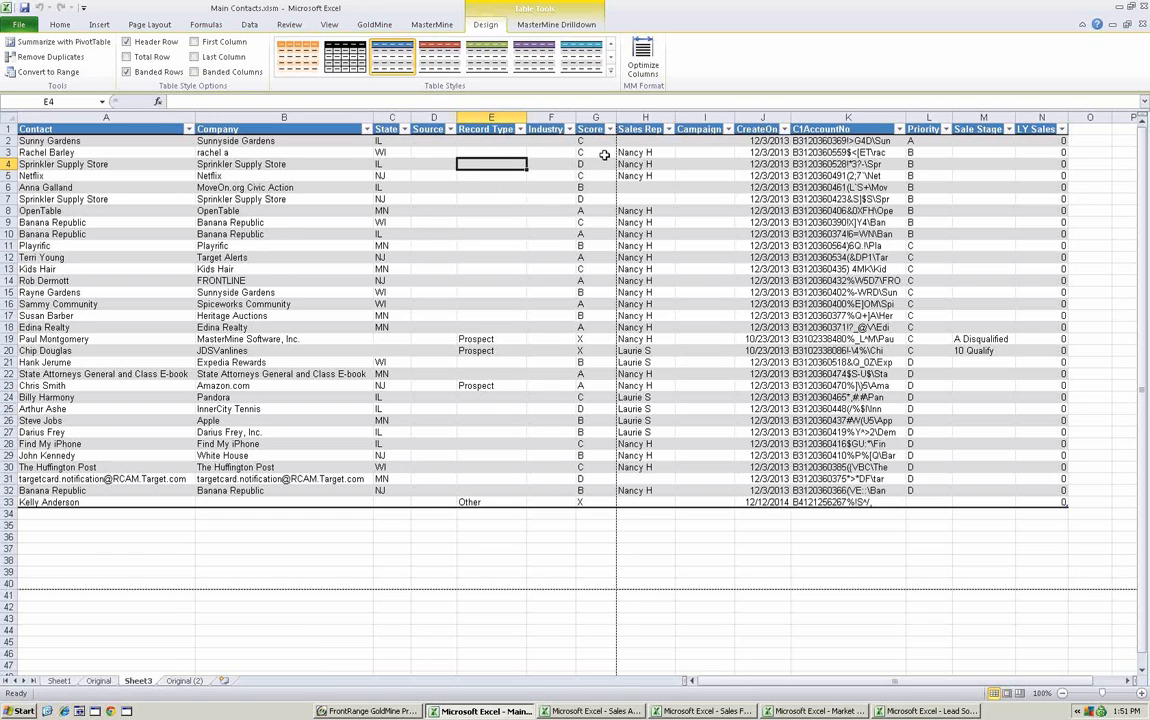
click(636, 152)
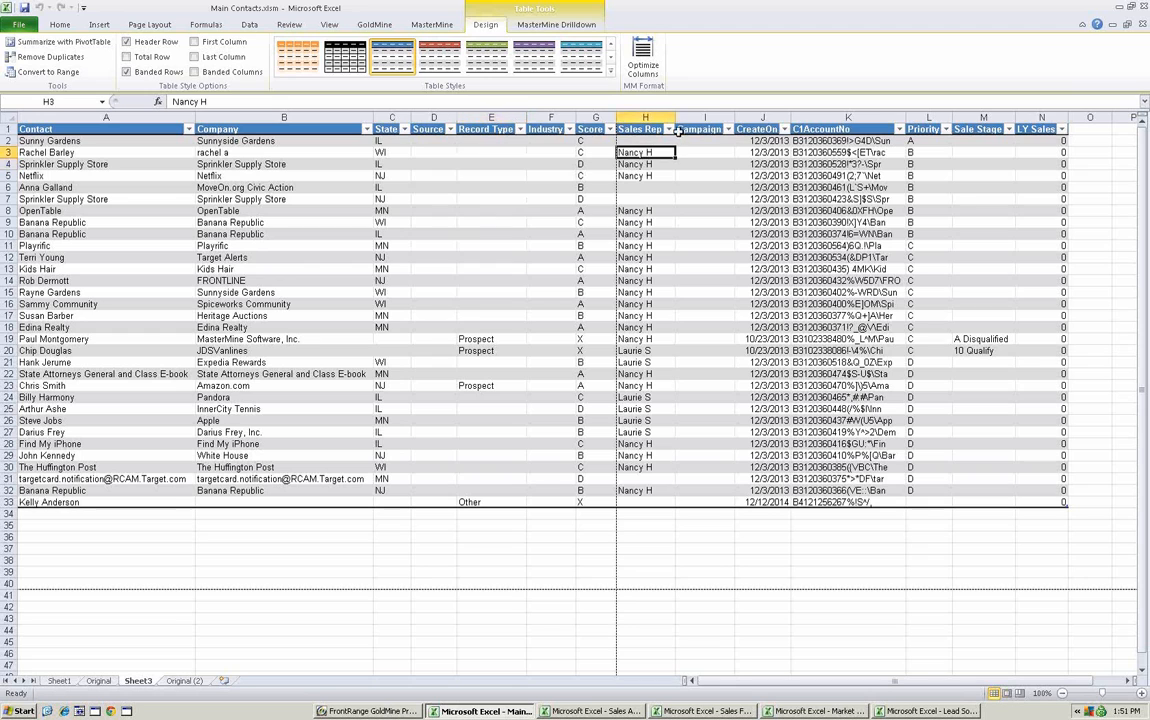
key(alt+Down)
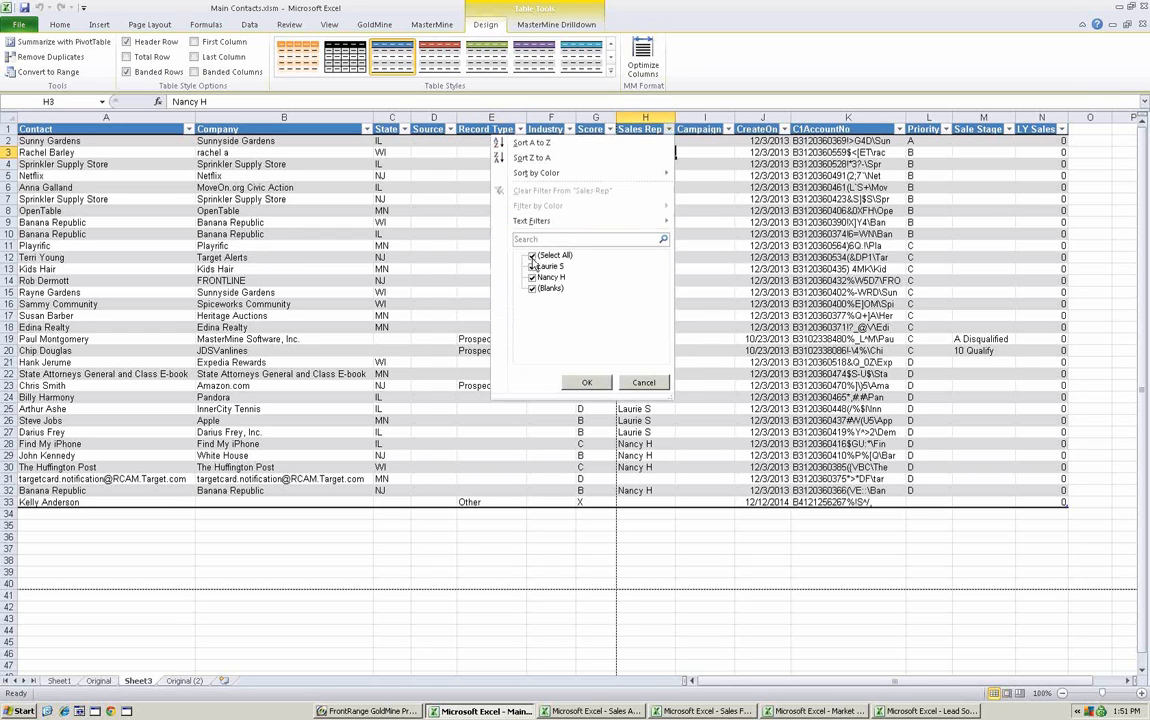
click(545, 148)
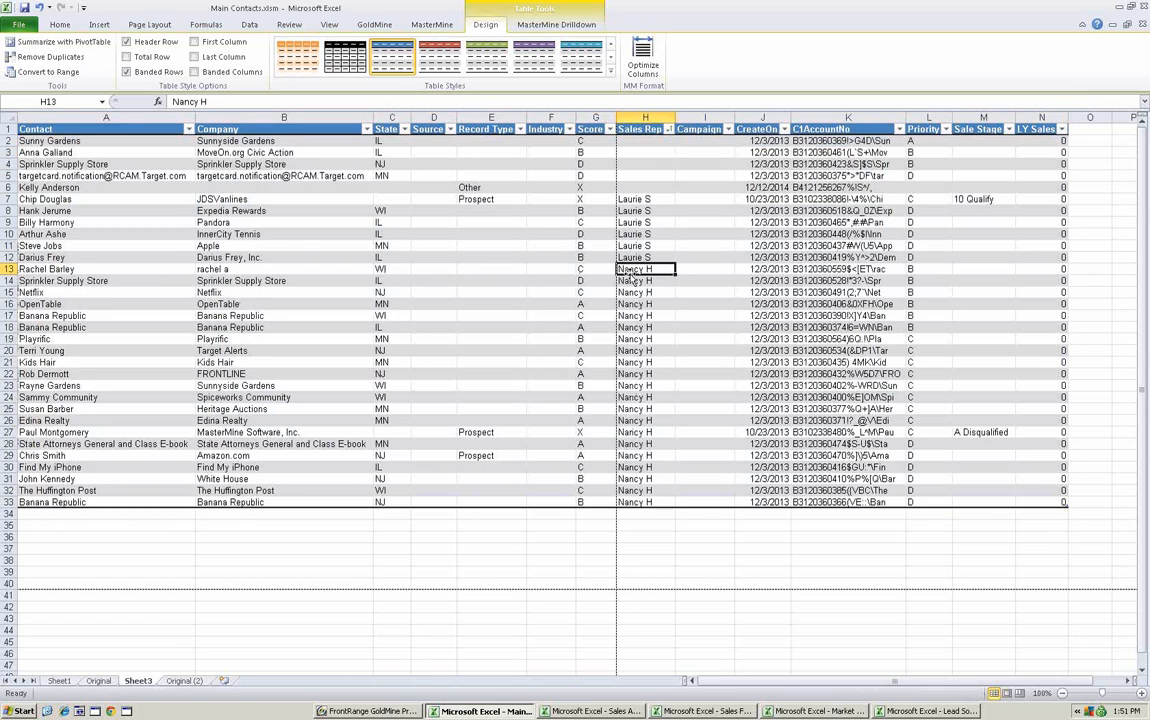
Open the contact in row 13 of the drilled-down list in GoldMine and set its record type to Prospect.
double_click(143, 268)
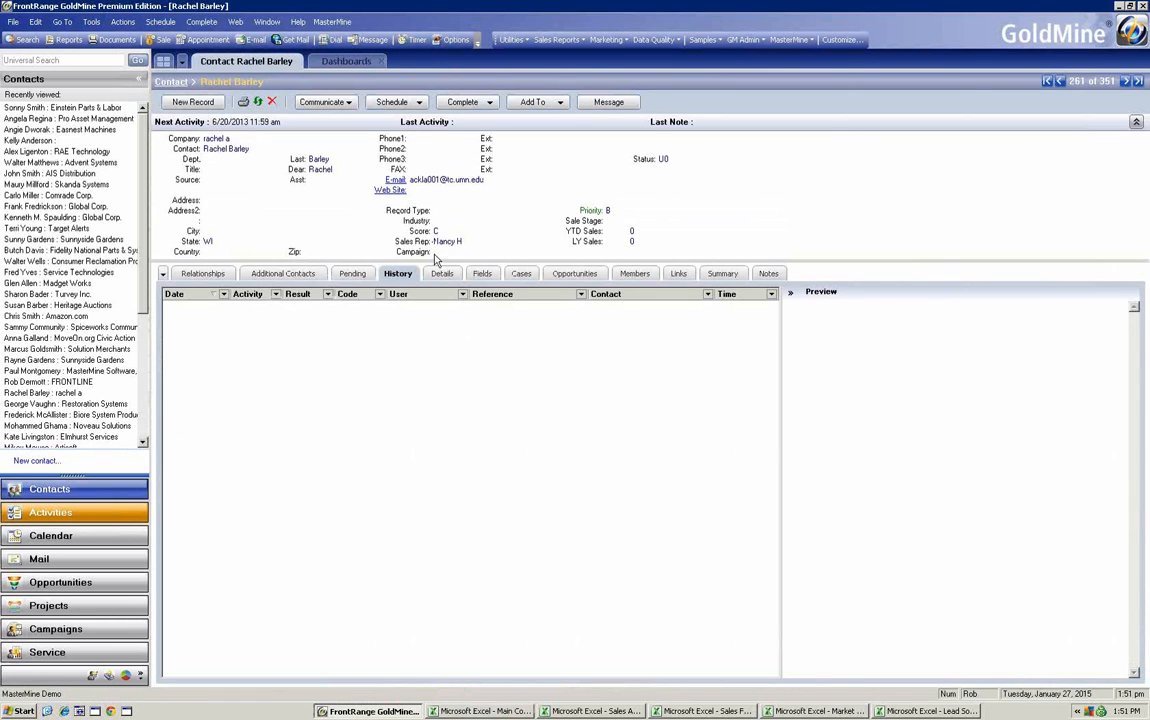
click(480, 210)
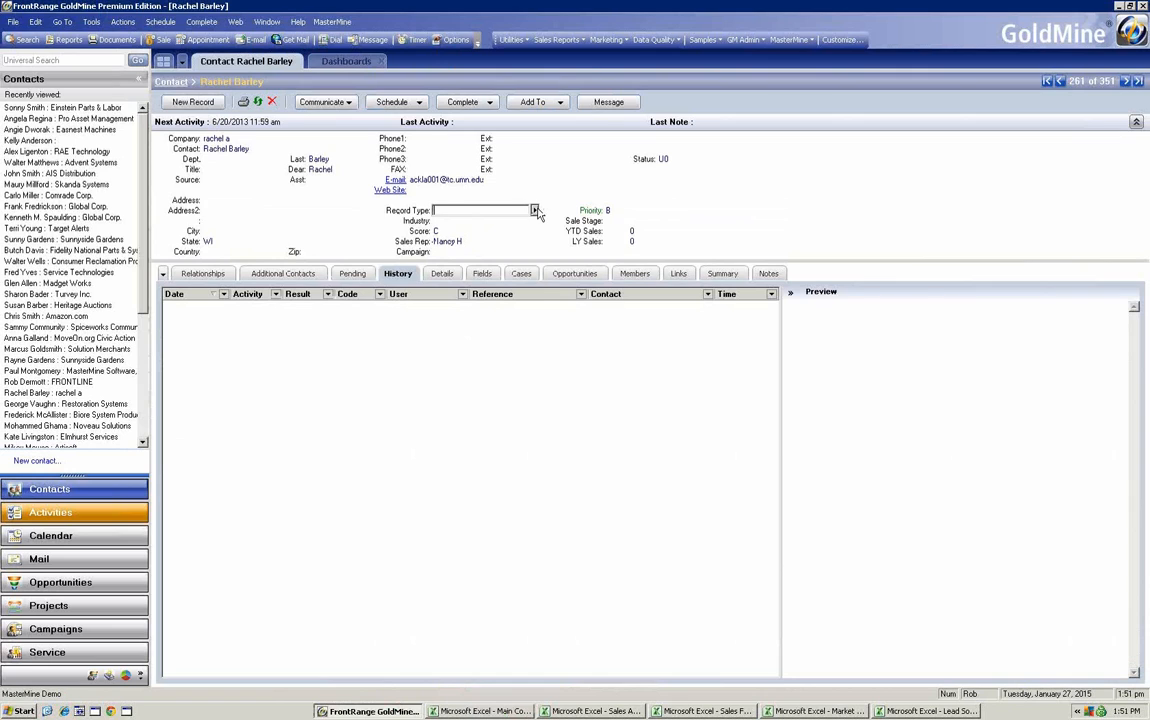
click(535, 210)
double_click(516, 236)
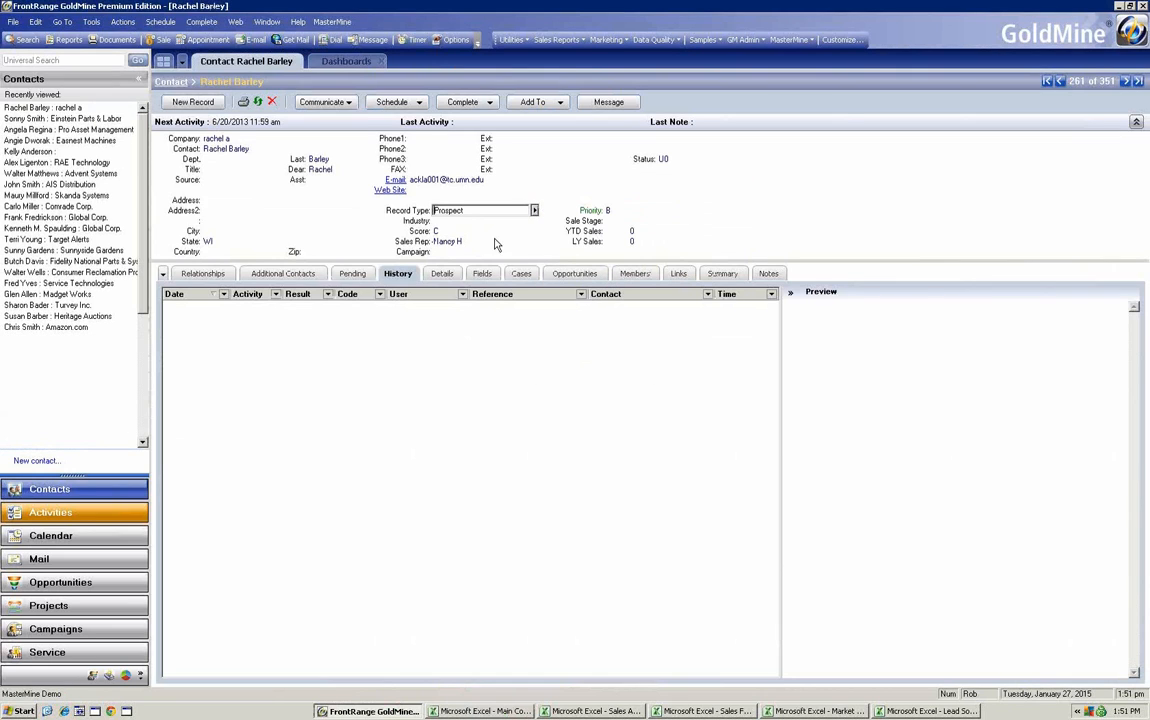
Return to the Main Contacts workbook and widen the Source and Industry columns of the drilled-down list.
key(Tab)
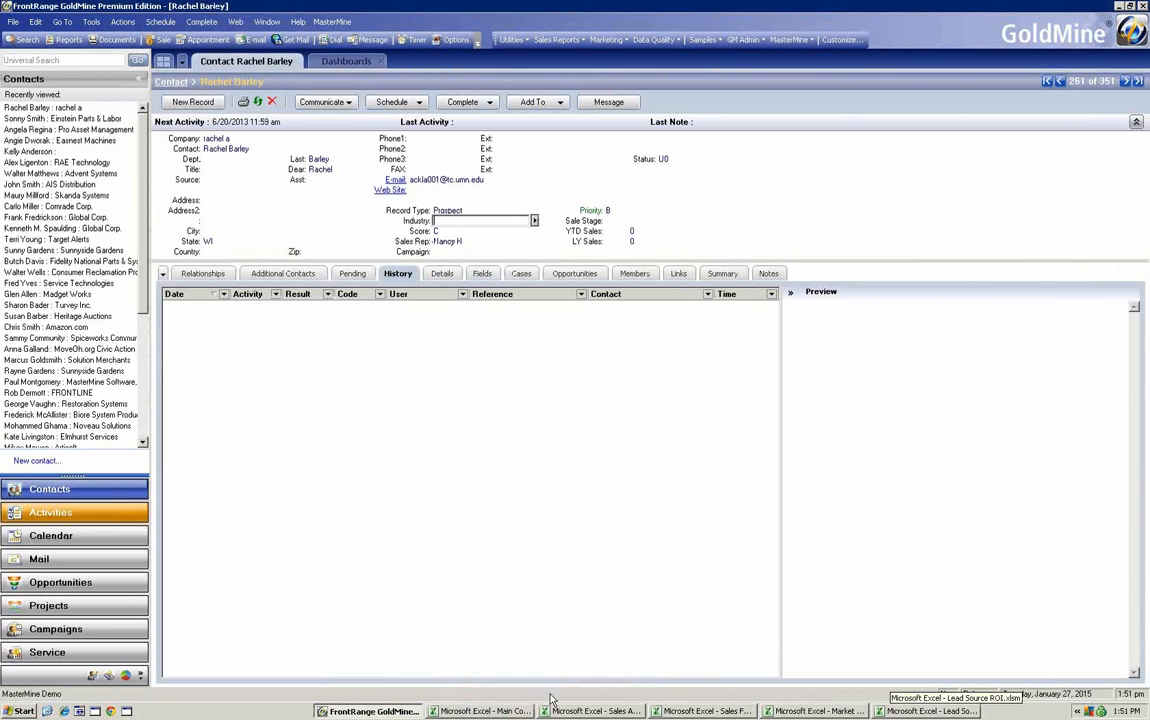
click(488, 710)
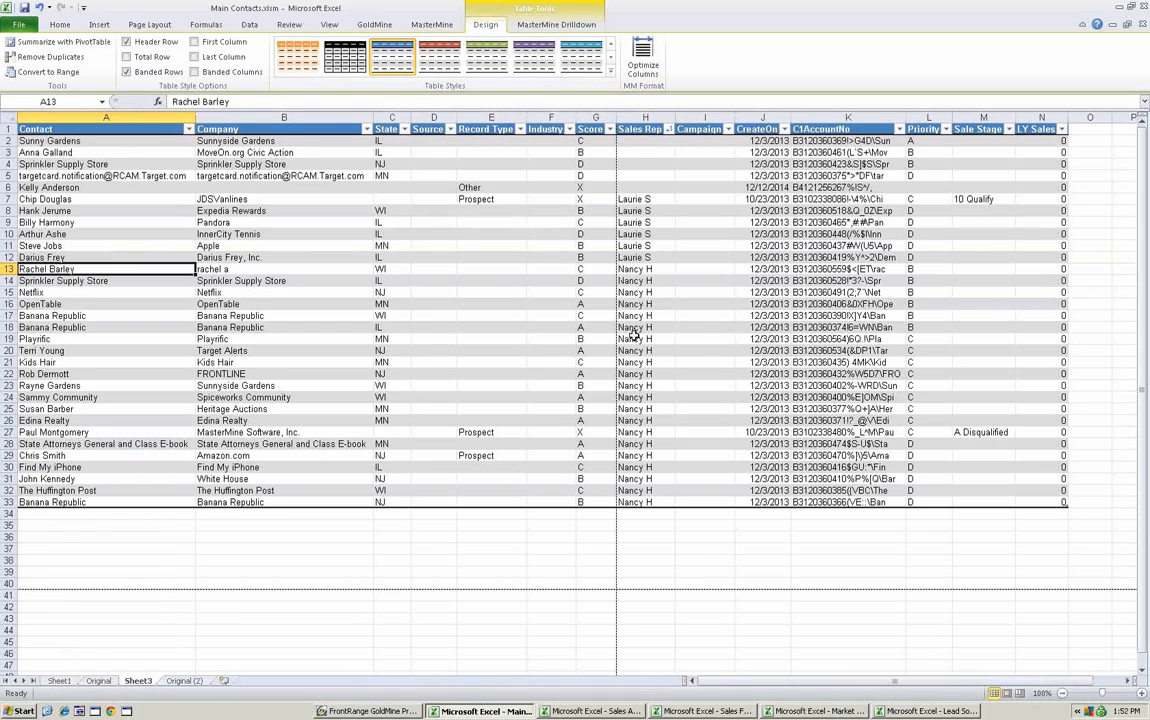
click(418, 268)
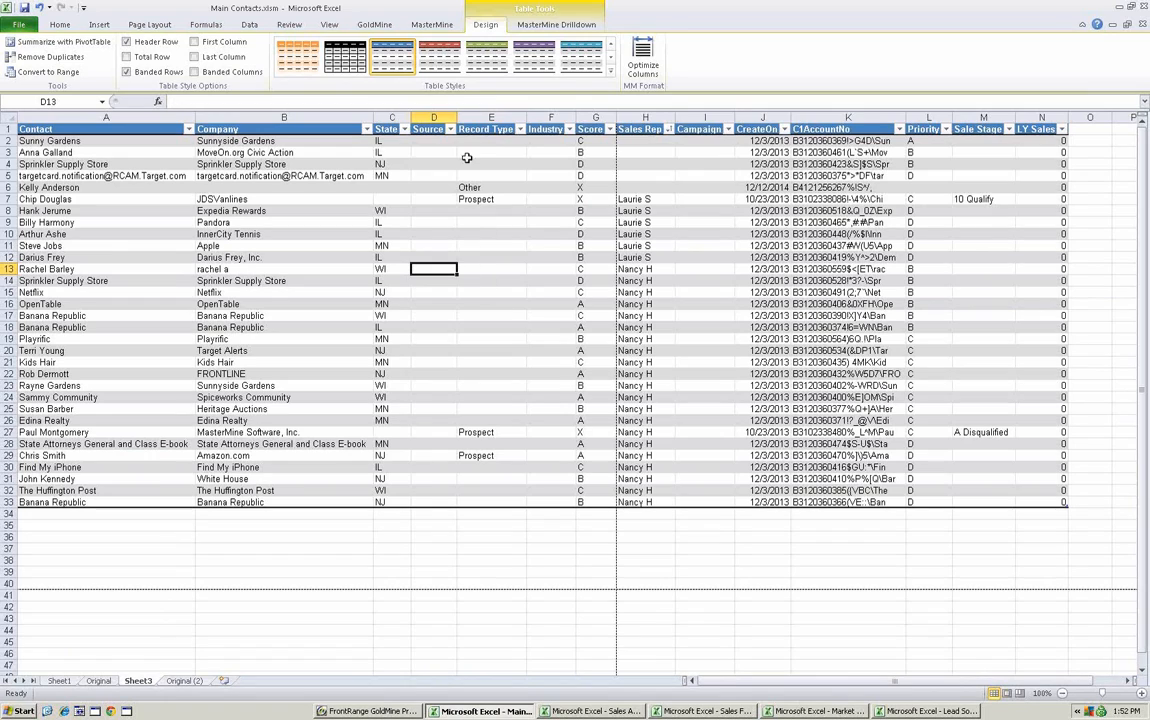
drag(457, 117, 484, 117)
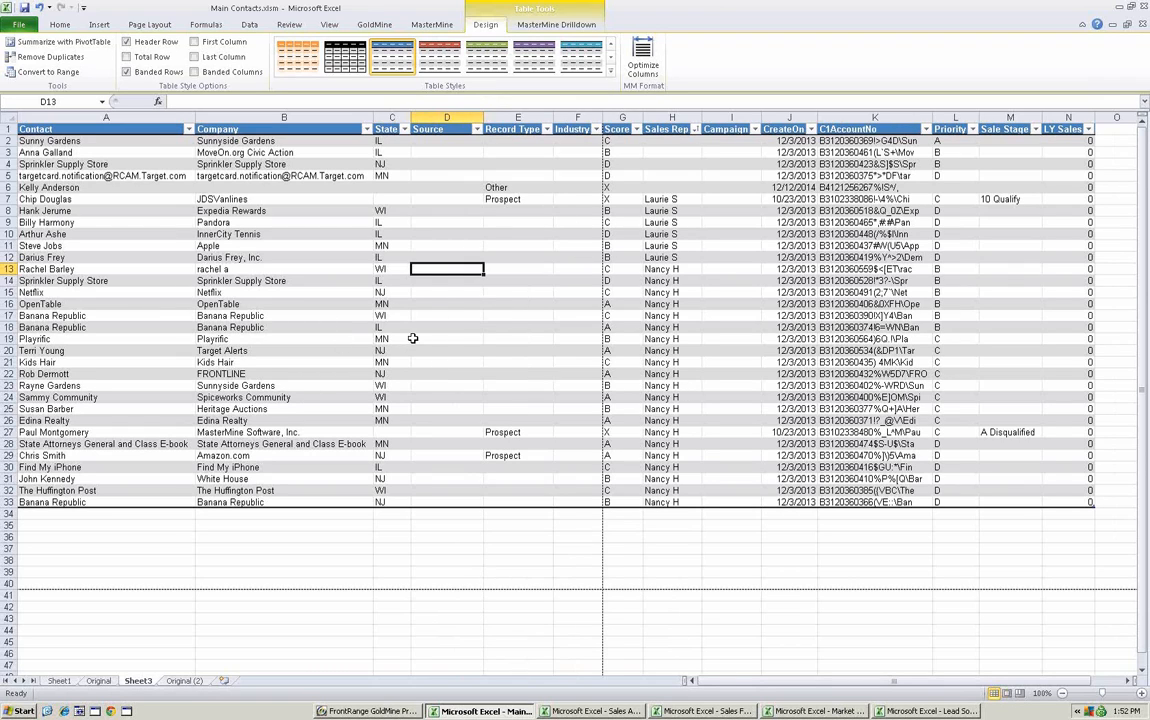
click(566, 268)
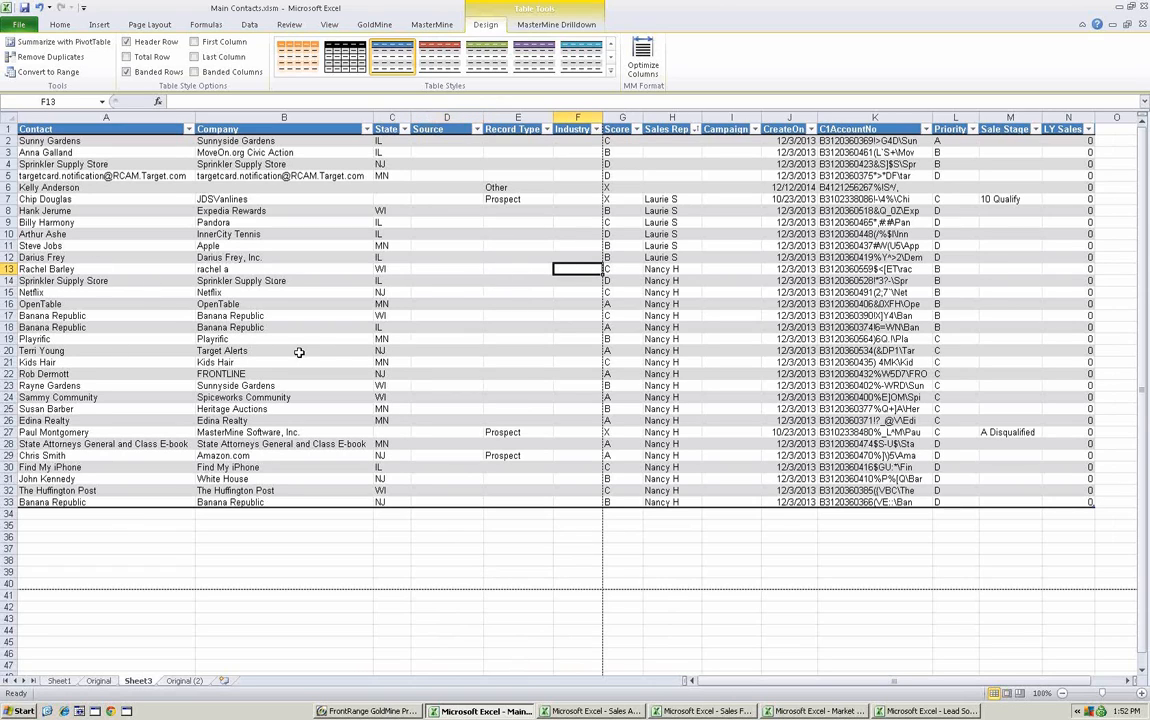
double_click(603, 112)
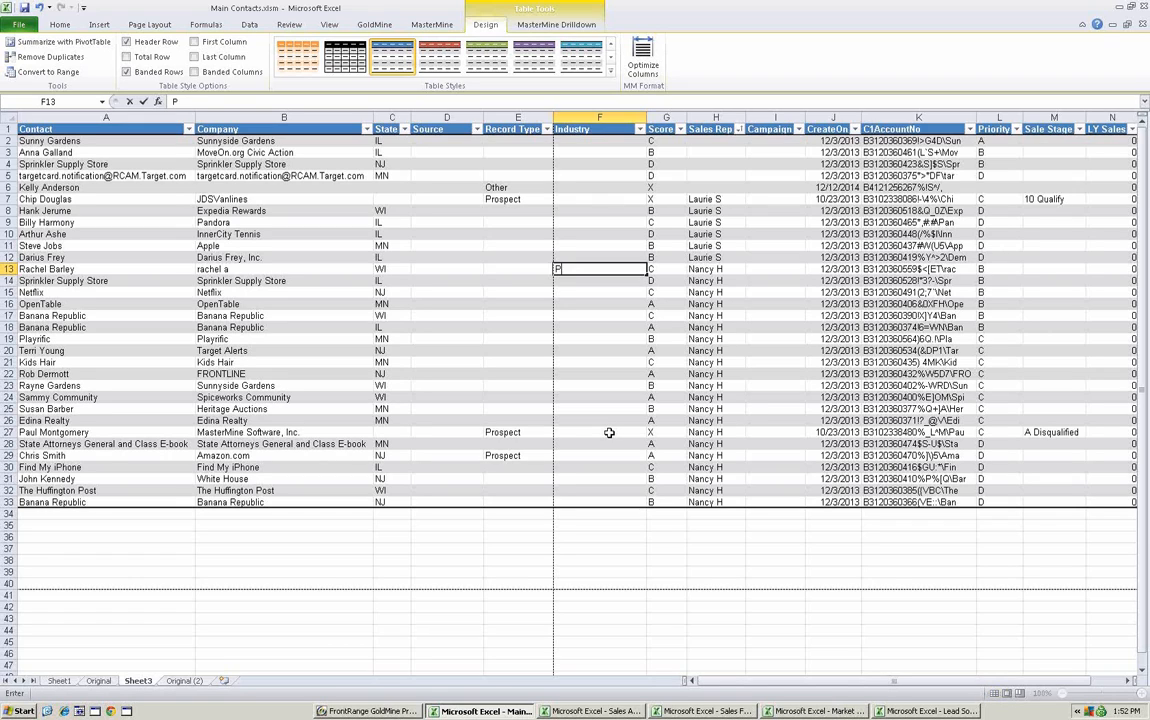
text(Prospe)
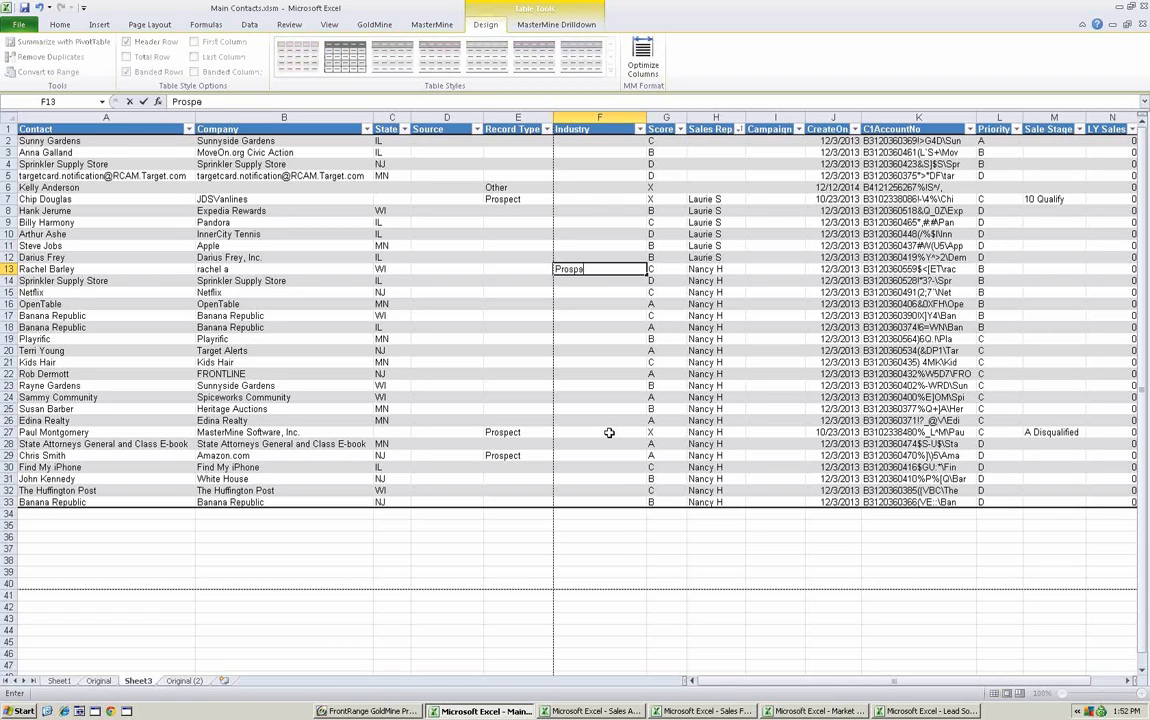
key(BackSpace)
key(BackSpace)
key(BackSpace)
key(BackSpace)
key(BackSpace)
key(BackSpace)
Enter Engineering and Food as the industries in rows 13 and 14 and fill the alternating pattern down to row 34.
text(Engineering)
key(Return)
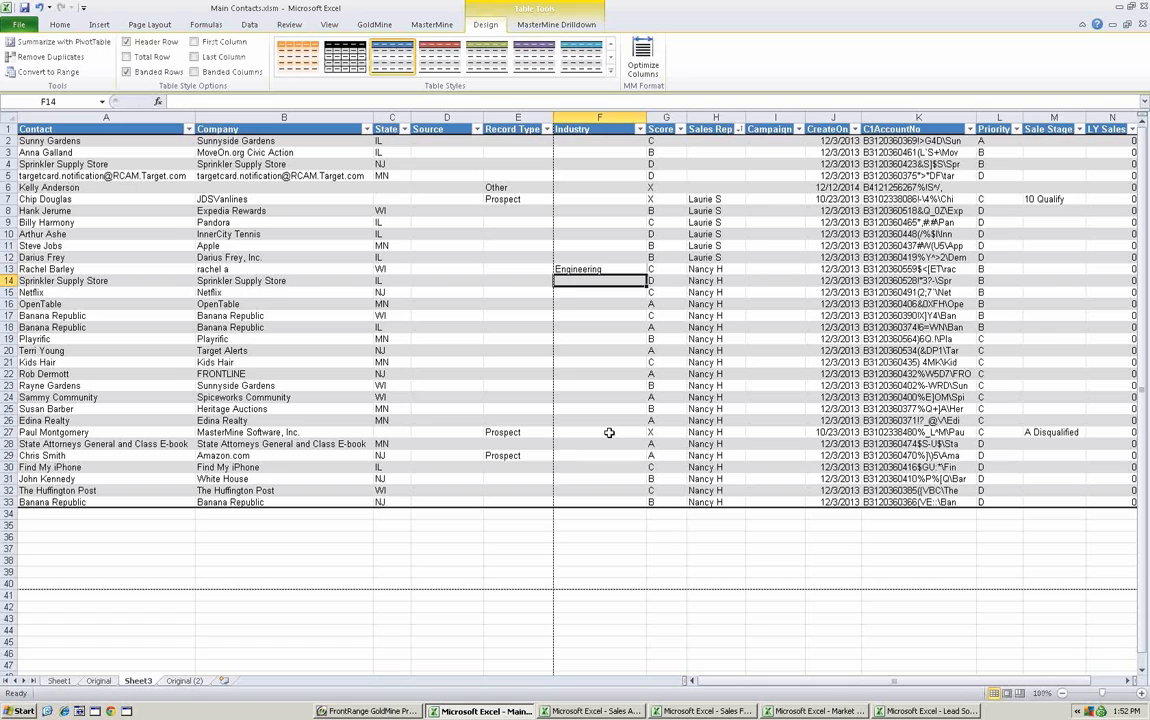
text(Food)
key(Return)
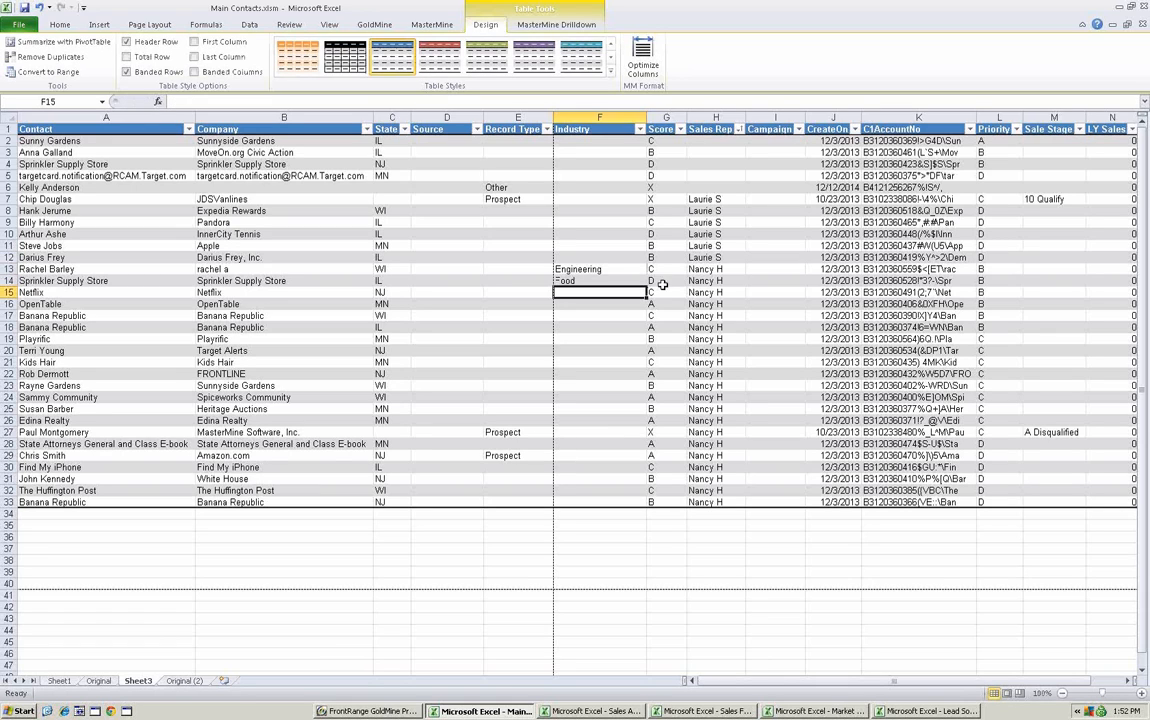
click(606, 280)
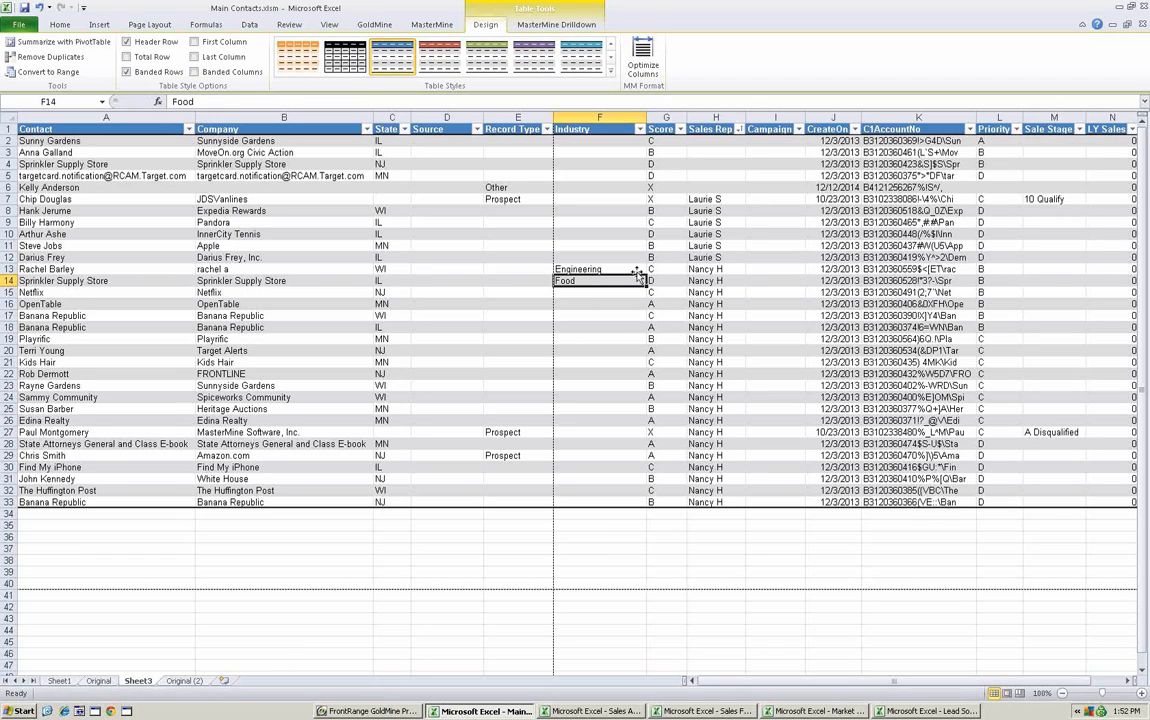
drag(635, 269, 652, 512)
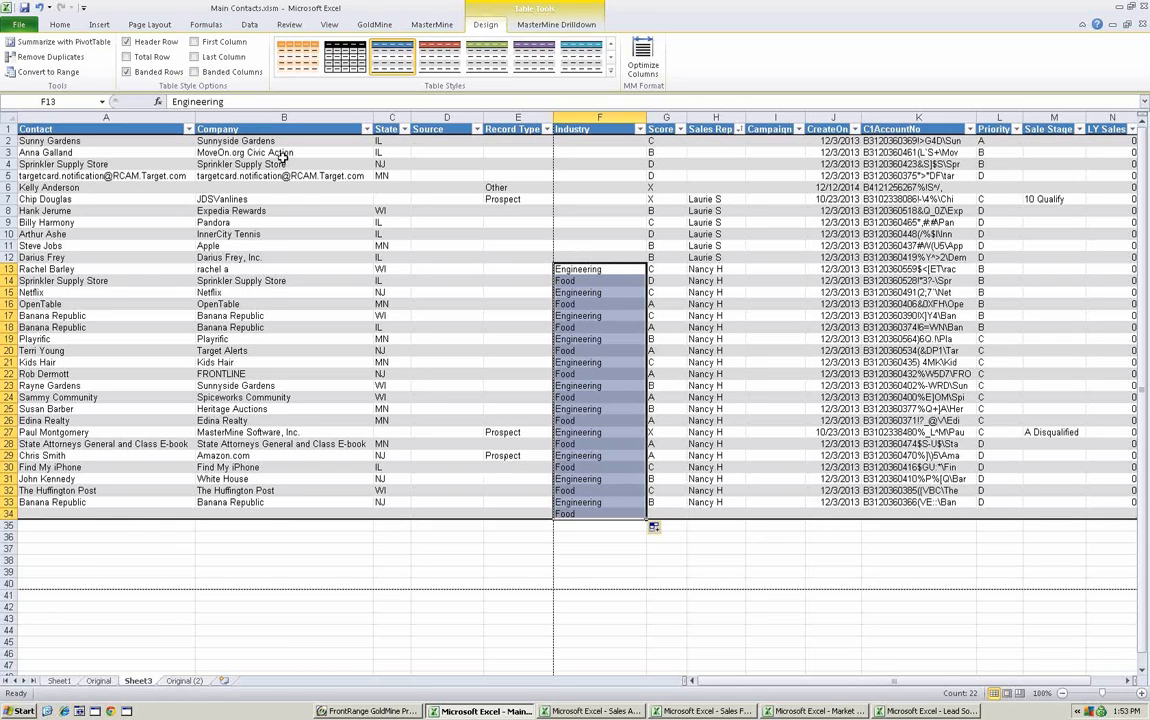
Run MMUpdater on the selected rows with Test Run off, replacing the Industry (KEY2) field in Contact1 with the Industry column's values.
click(518, 26)
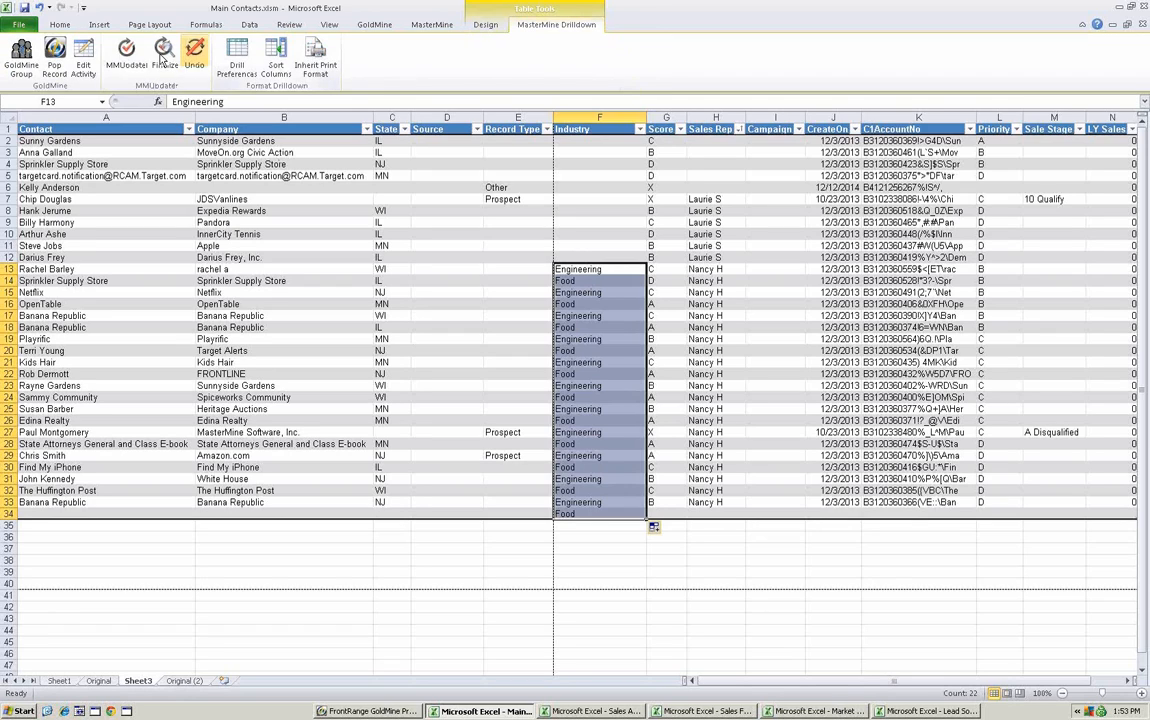
click(127, 52)
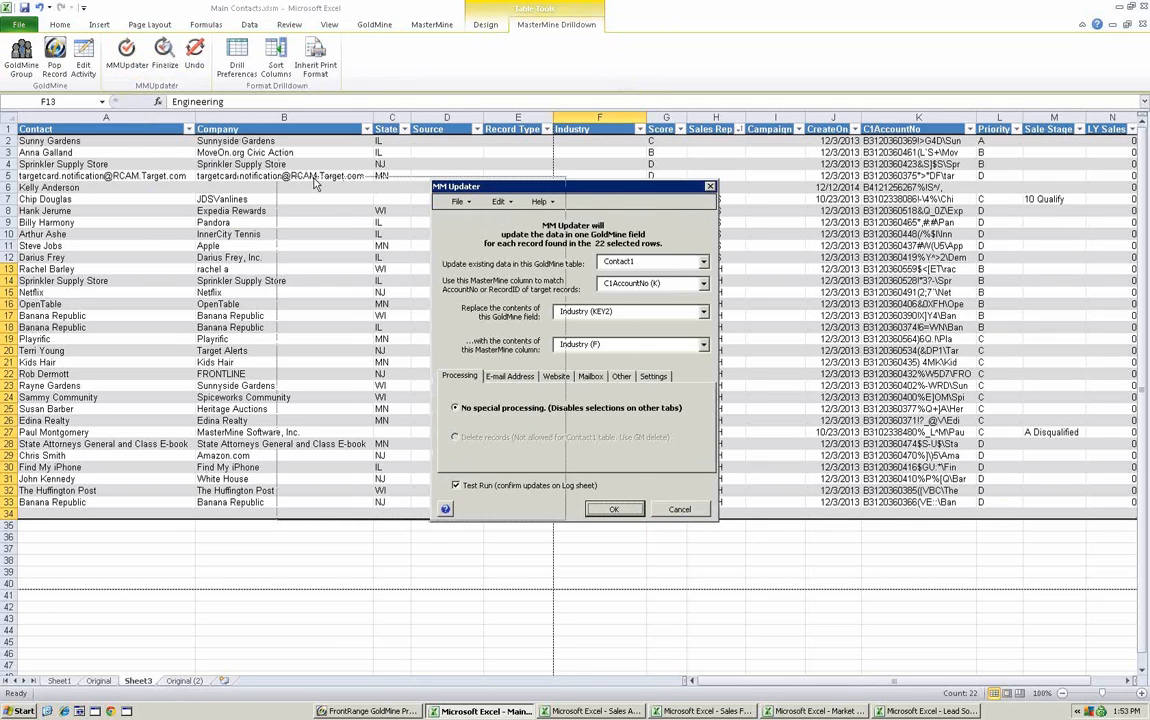
drag(528, 190, 314, 181)
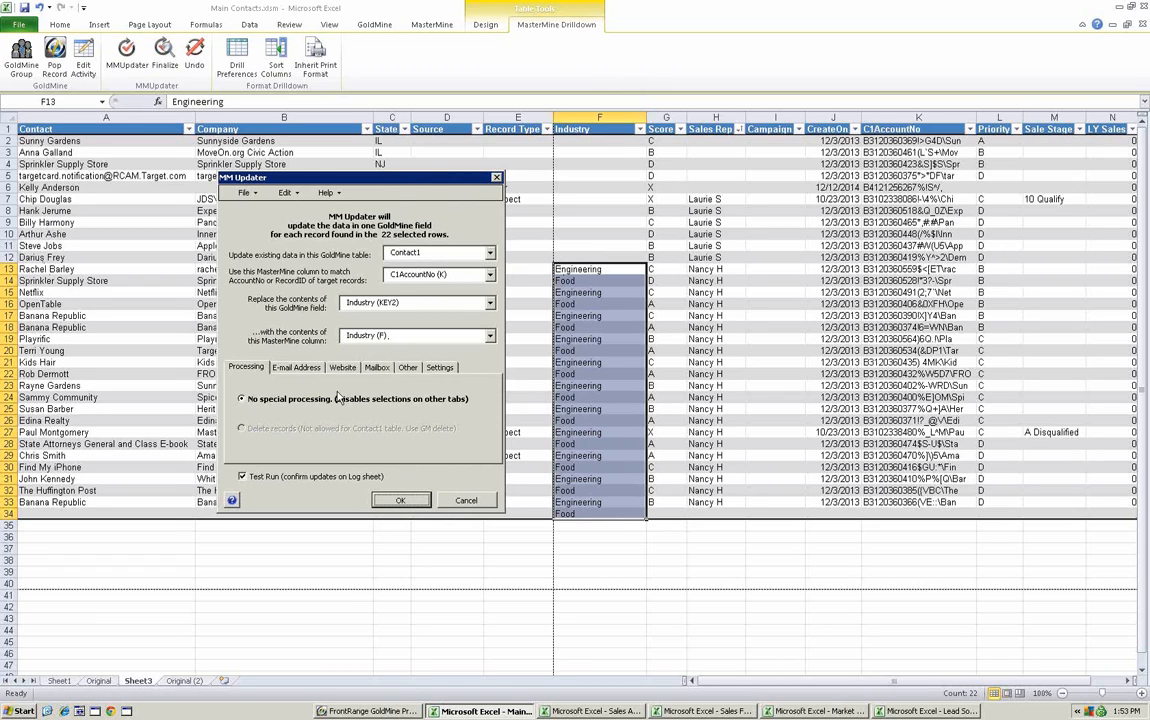
click(241, 476)
click(400, 500)
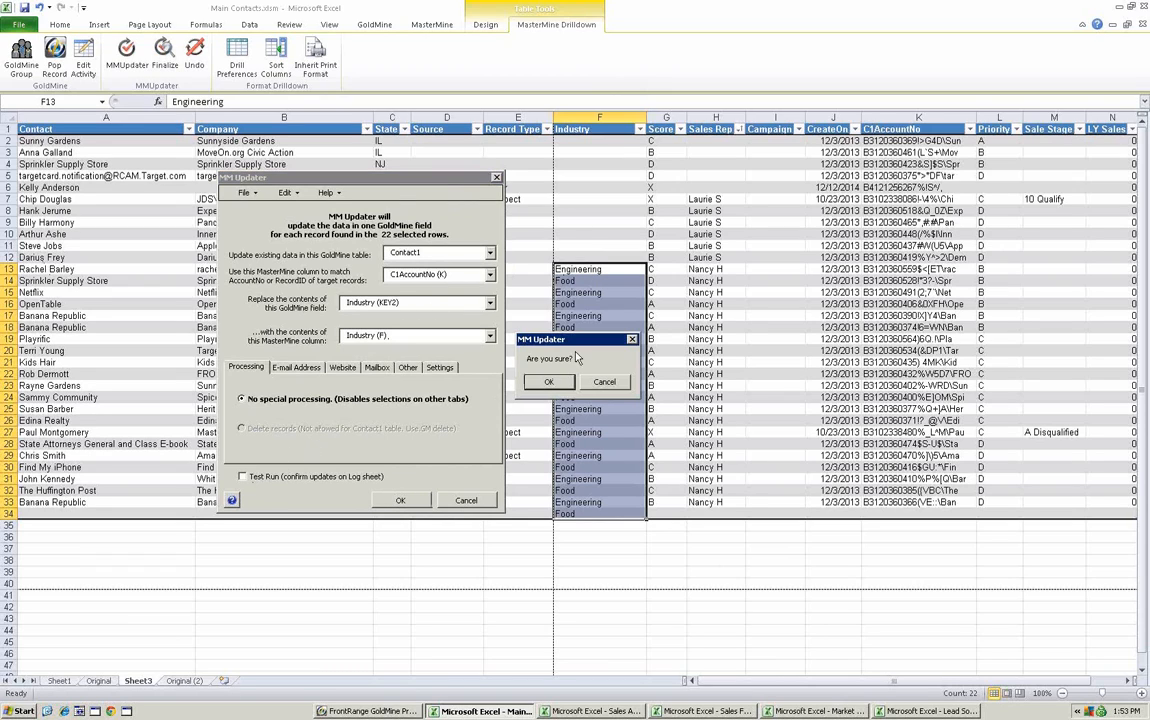
click(548, 384)
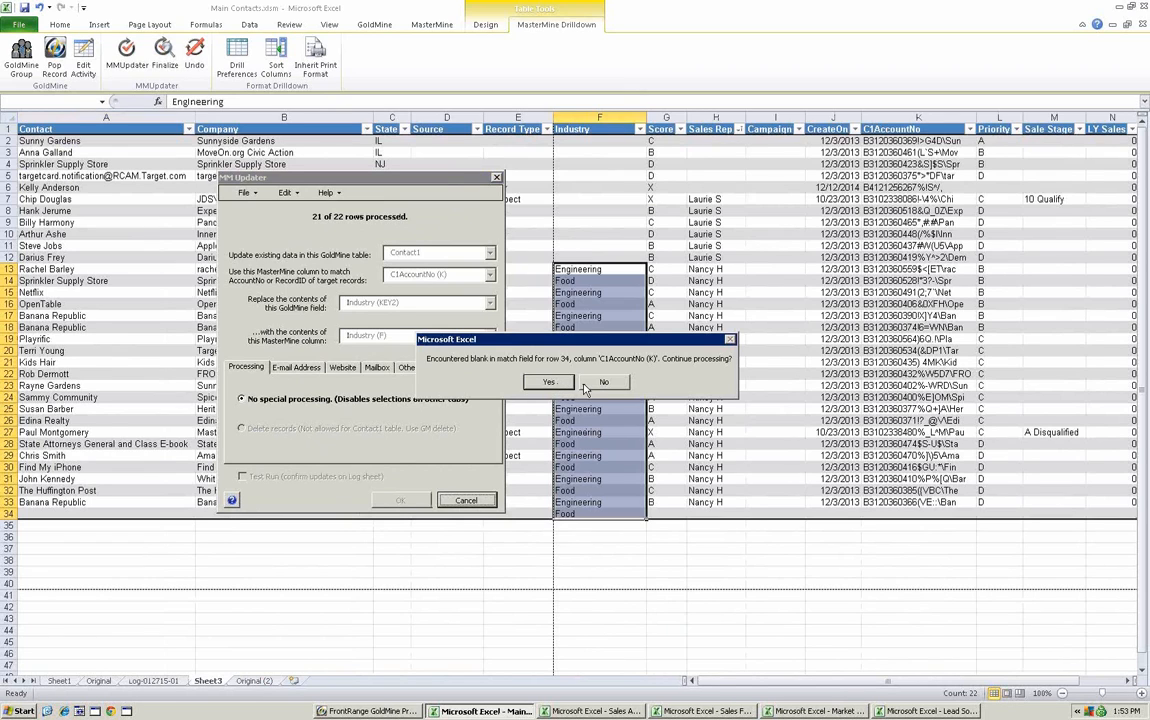
click(587, 391)
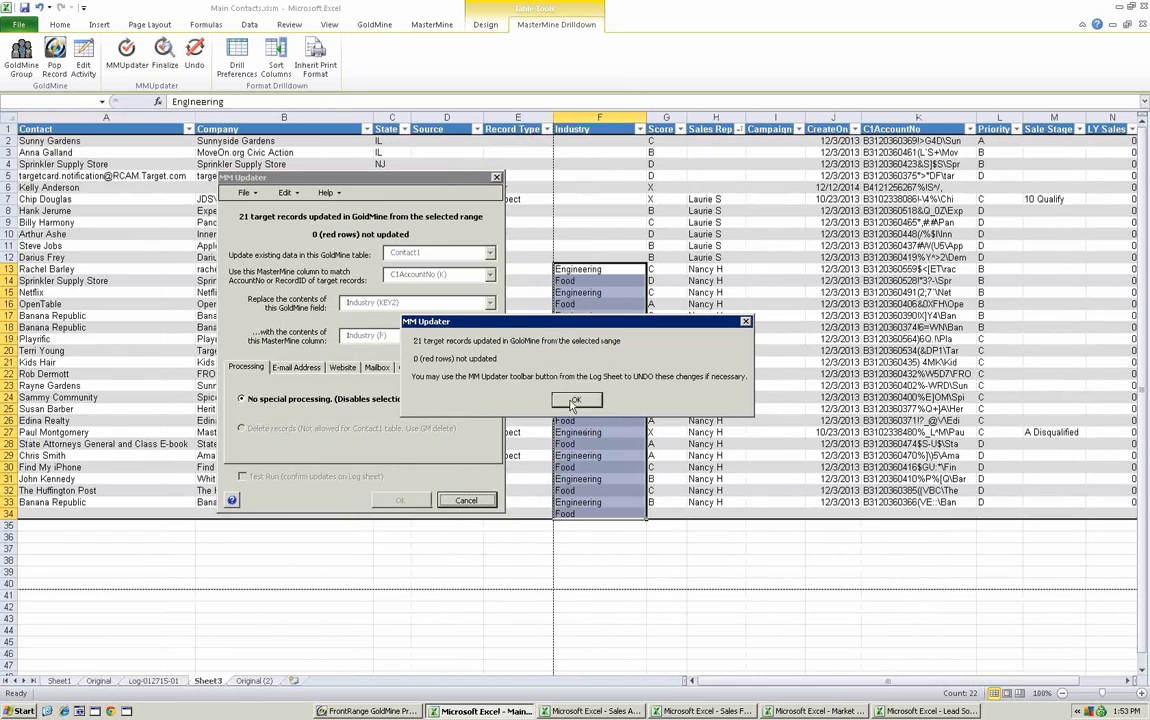
key(Return)
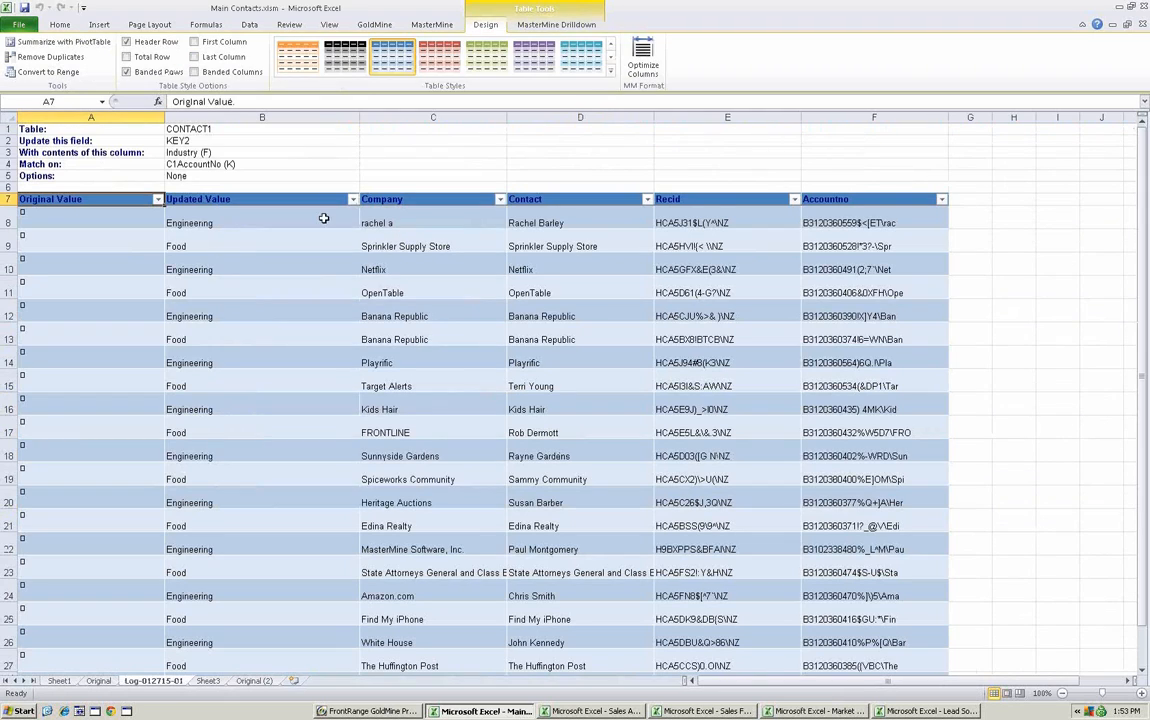
Open the first logged contact in GoldMine to check its industry, and return to the Main Contacts workbook.
double_click(548, 222)
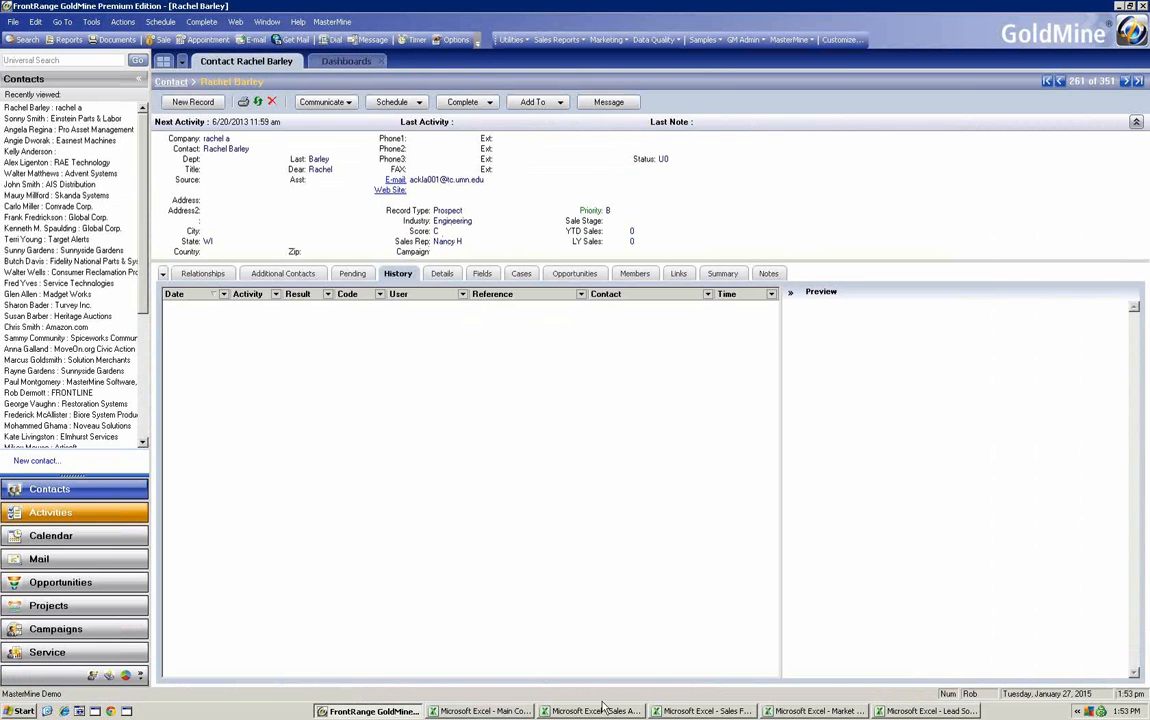
click(478, 711)
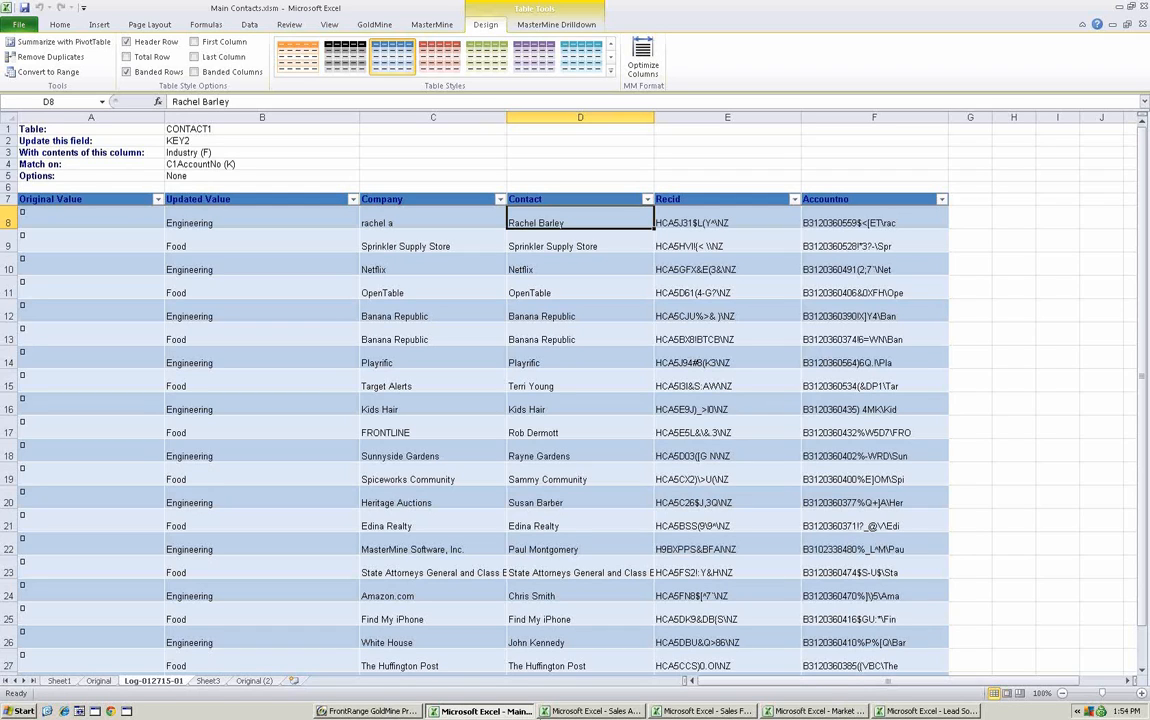
In the Original (2) pivot table, move Industry and Priority to the report filters and list Company and Contact as row fields.
click(254, 681)
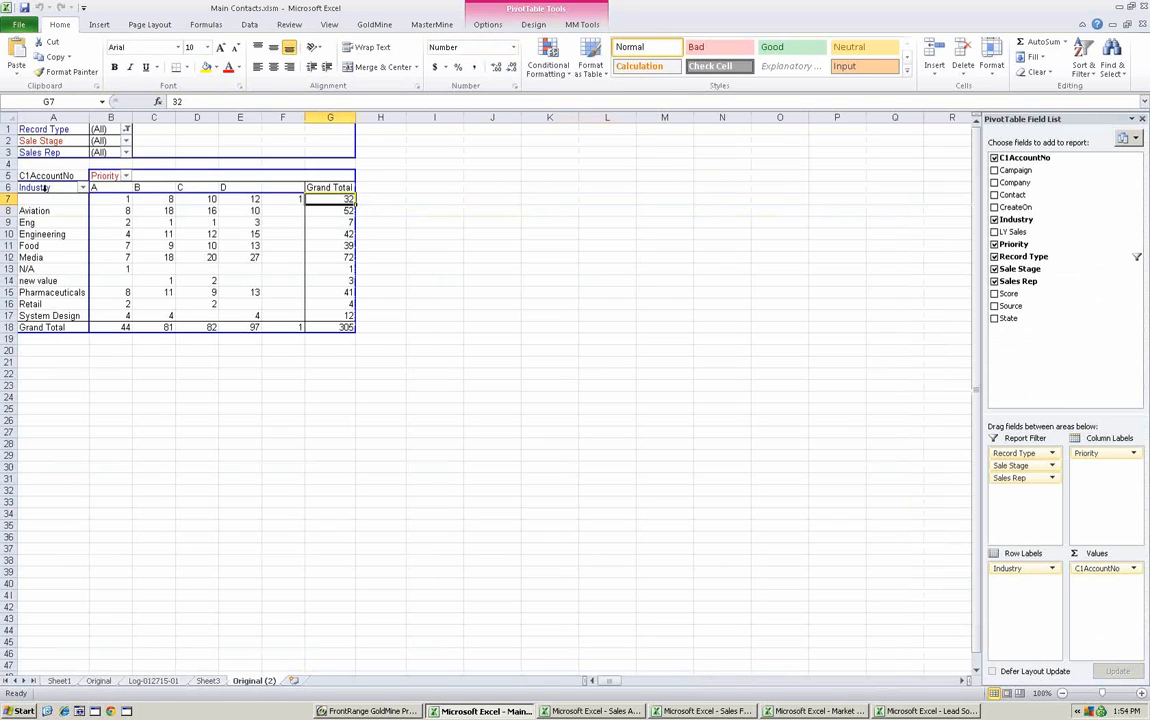
drag(52, 174, 56, 163)
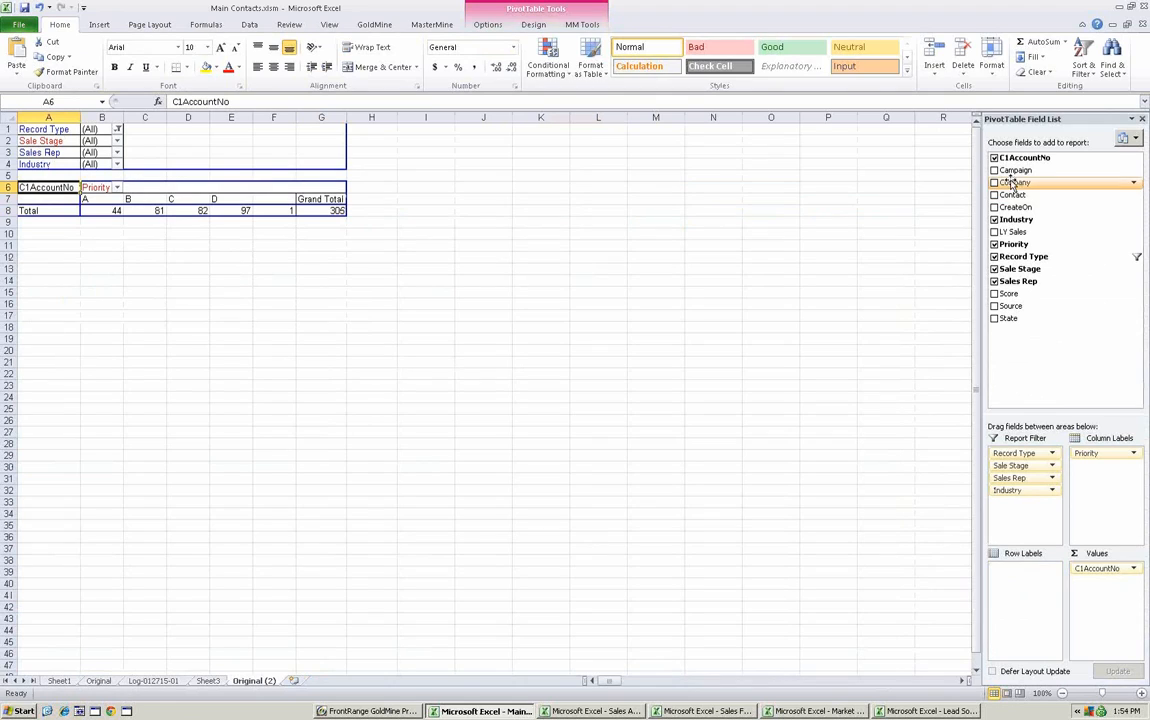
drag(1012, 183, 48, 216)
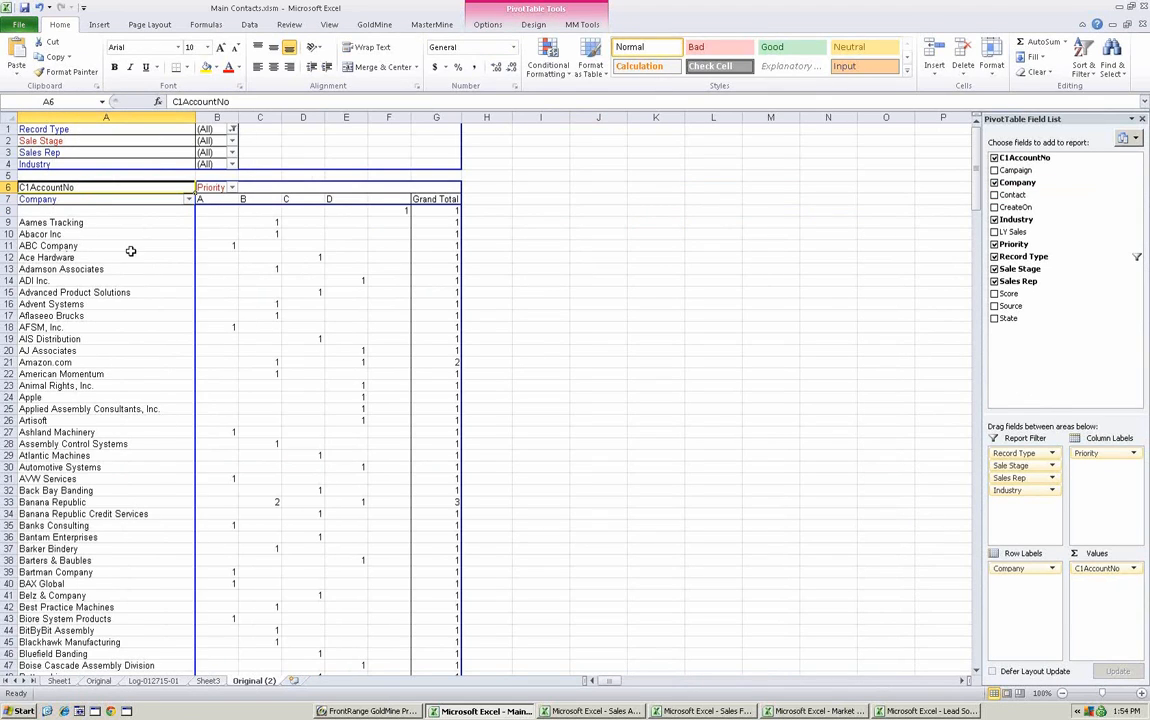
drag(212, 193, 149, 173)
drag(1012, 196, 188, 301)
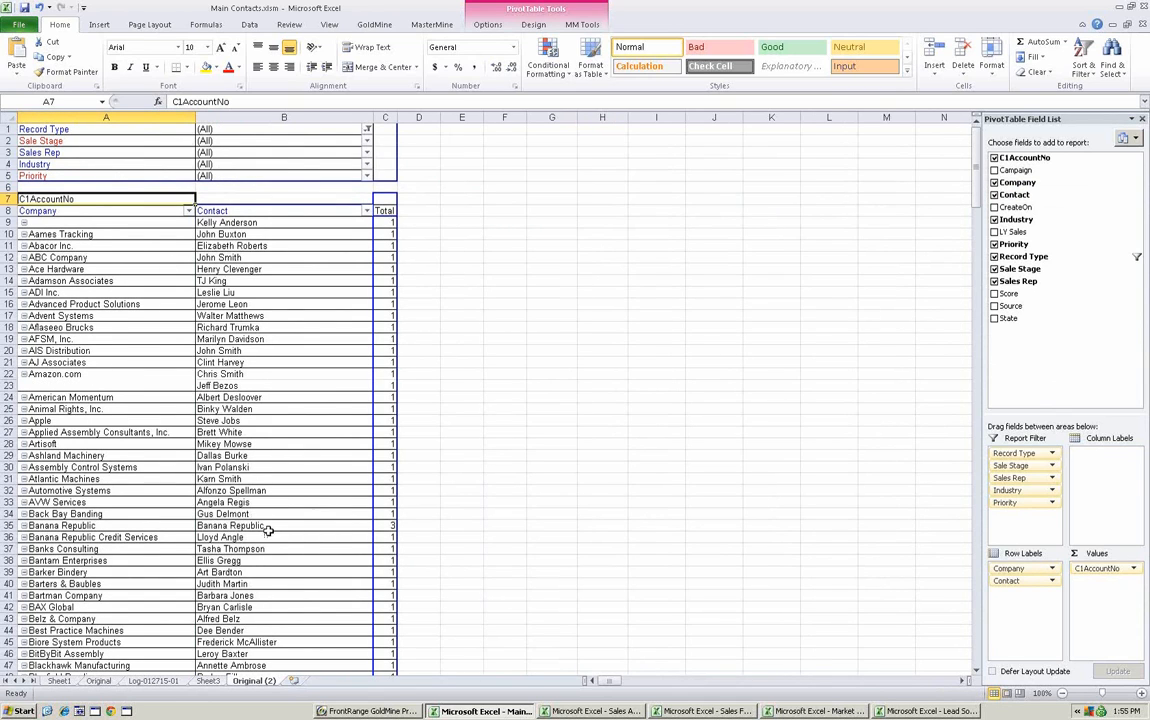
Drill down into the Banana Republic total, view the Illinois record in GoldMine, and return to the drilled-down list.
scroll(250, 565, down, 7)
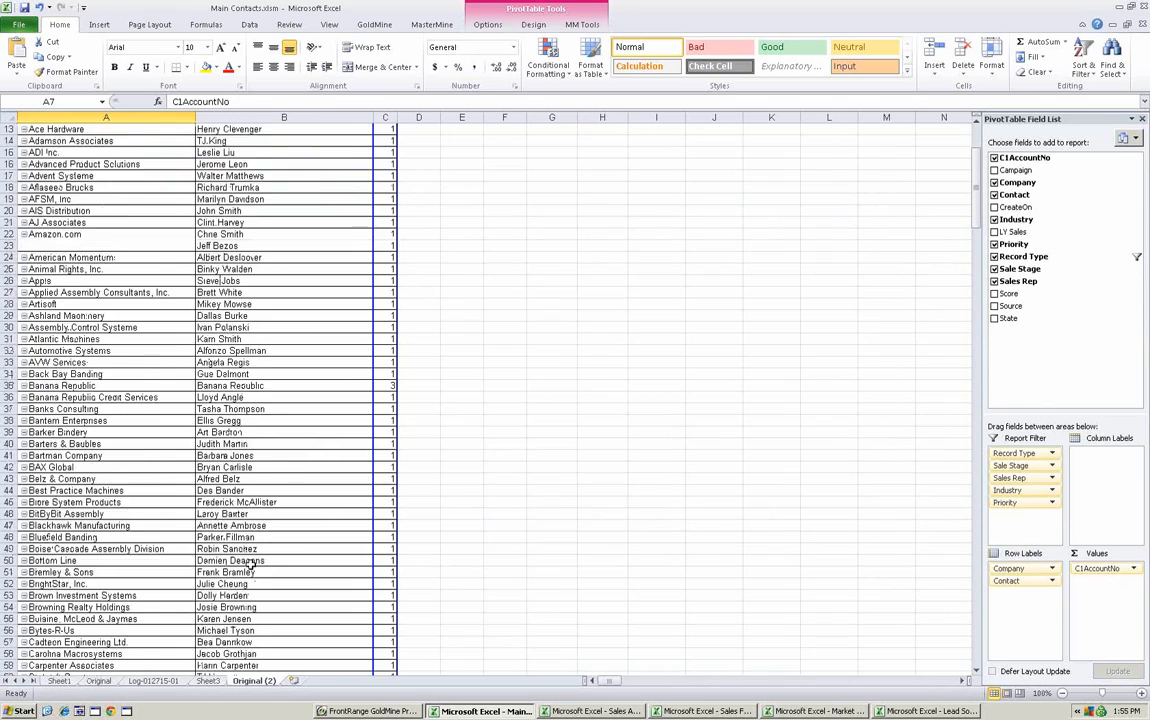
scroll(250, 563, down, 20)
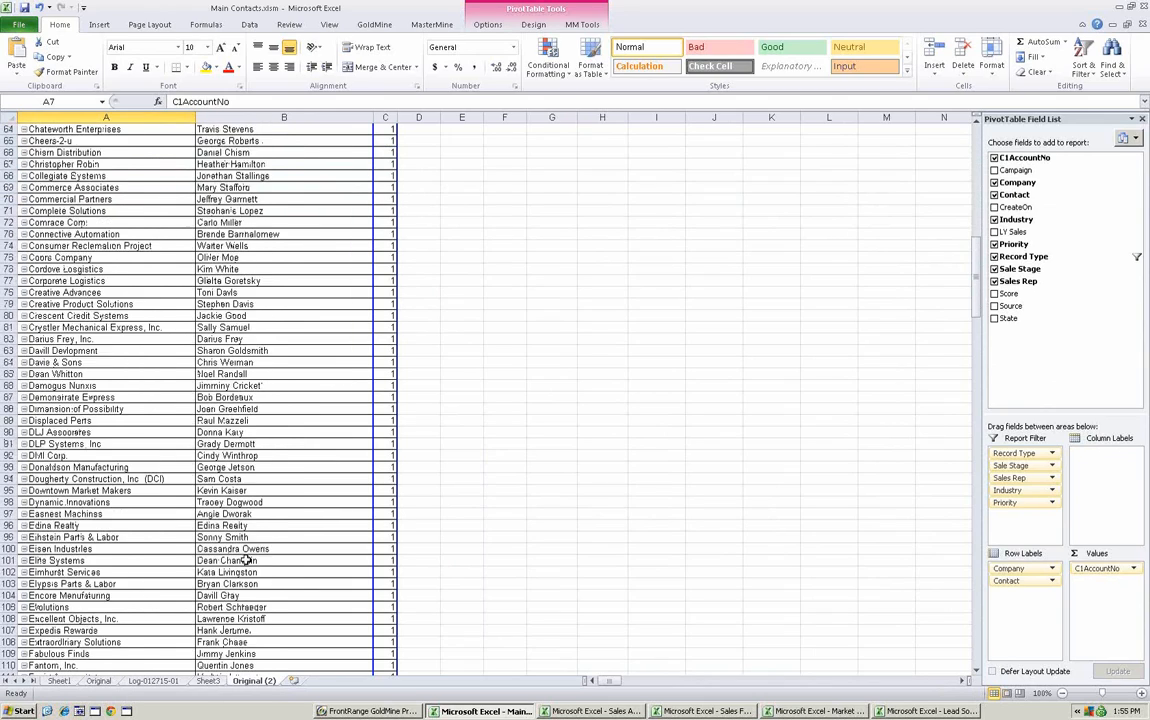
scroll(181, 446, down, 6)
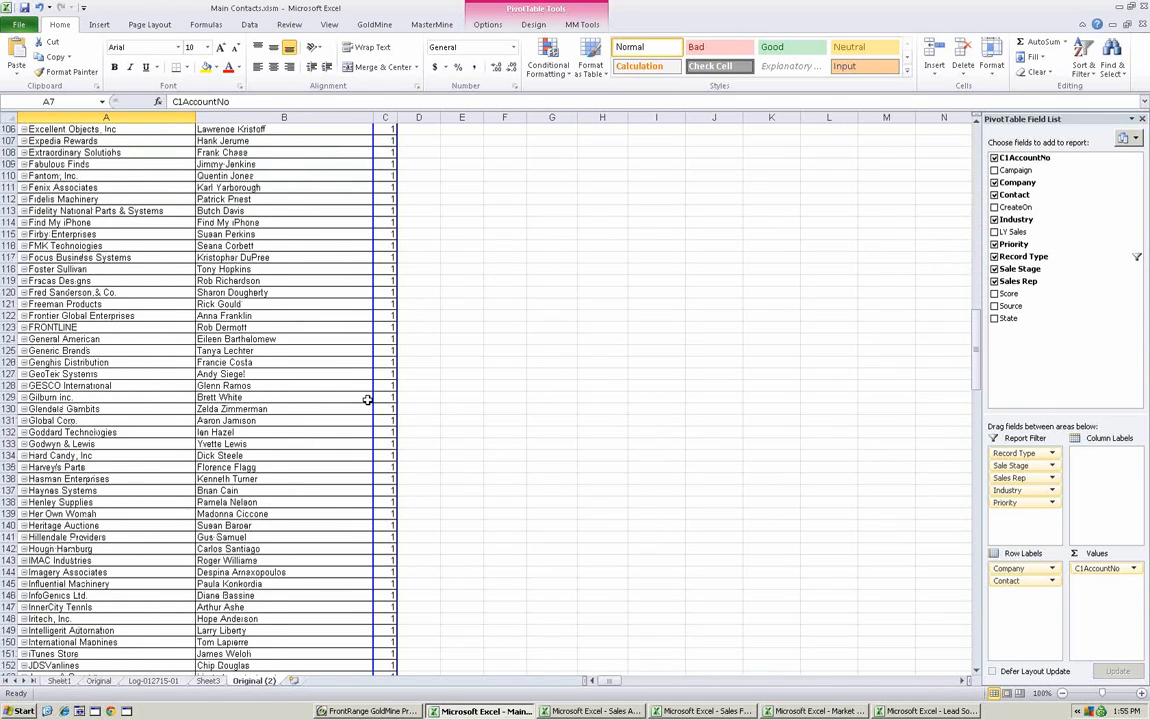
scroll(367, 402, up, 5)
scroll(367, 402, up, 19)
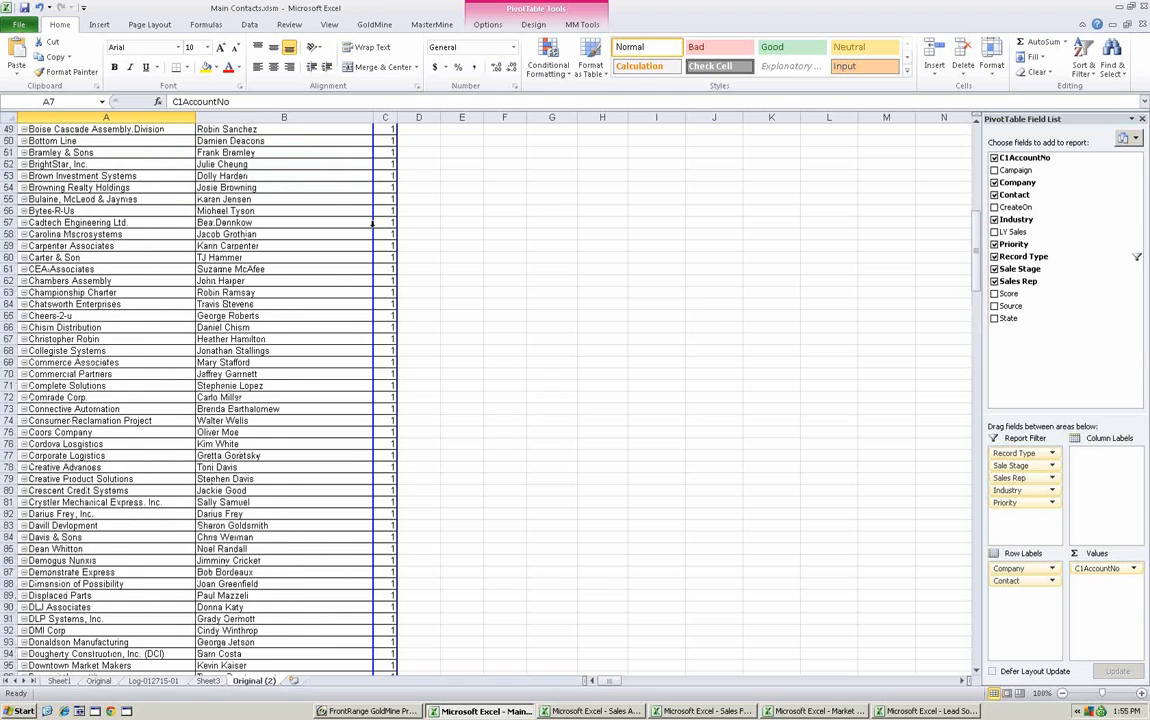
scroll(367, 234, up, 5)
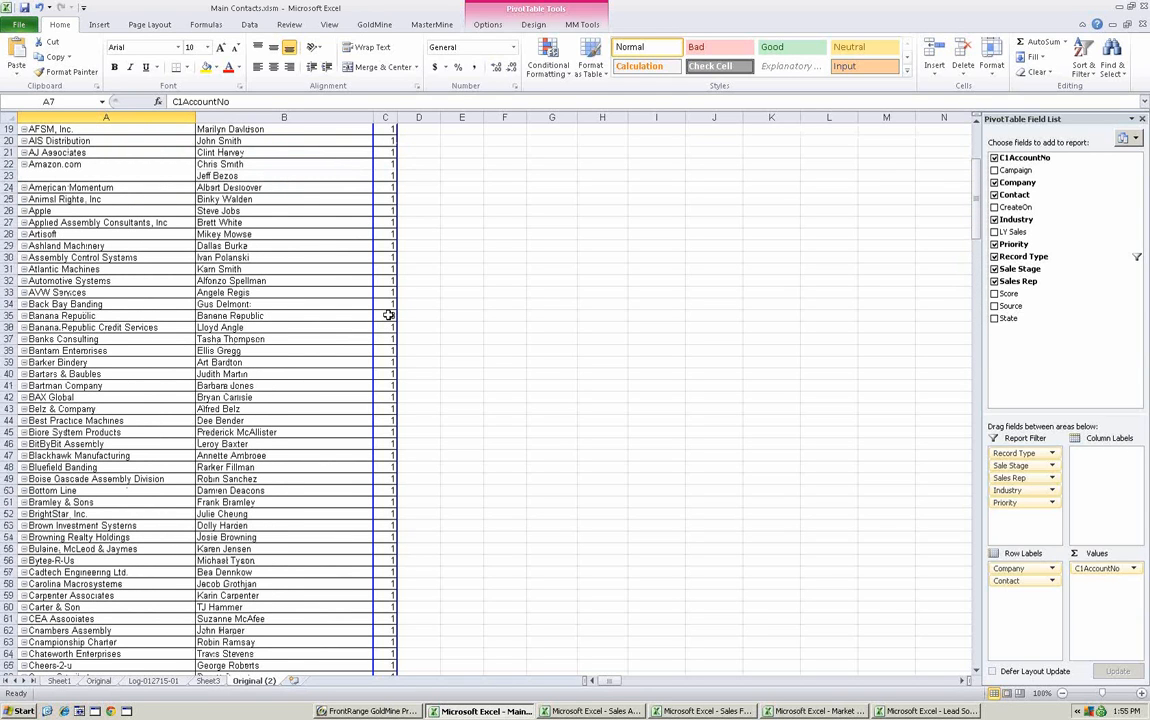
click(388, 315)
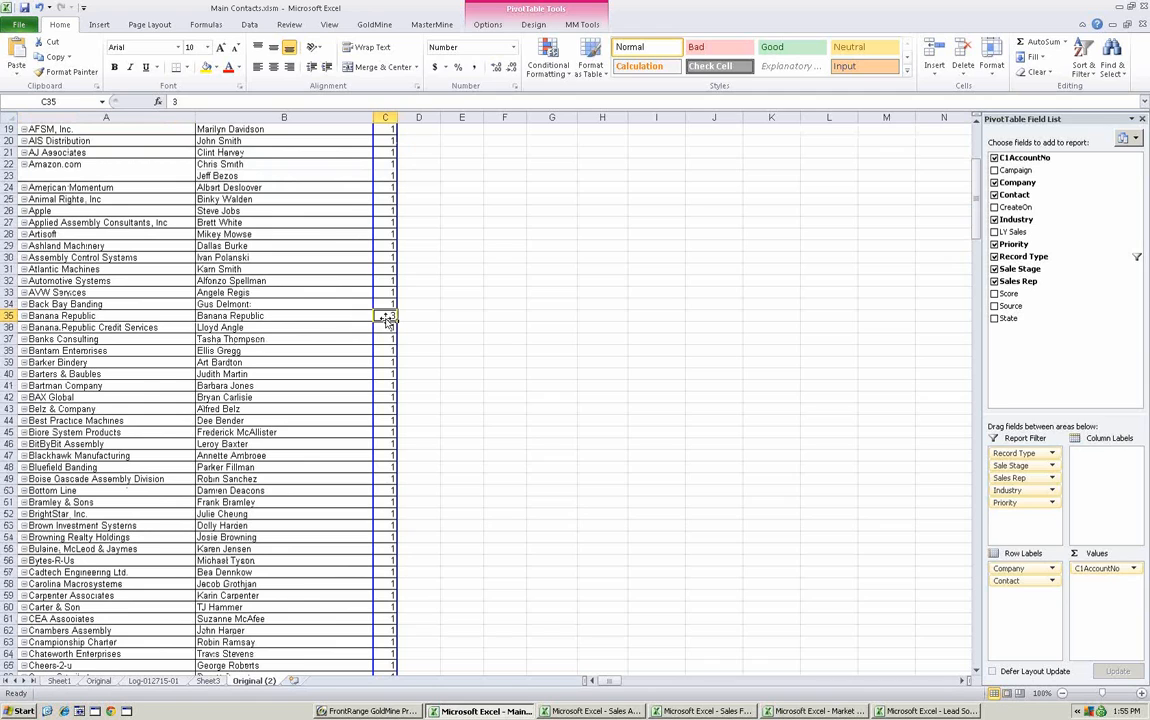
mouse_move(384, 314)
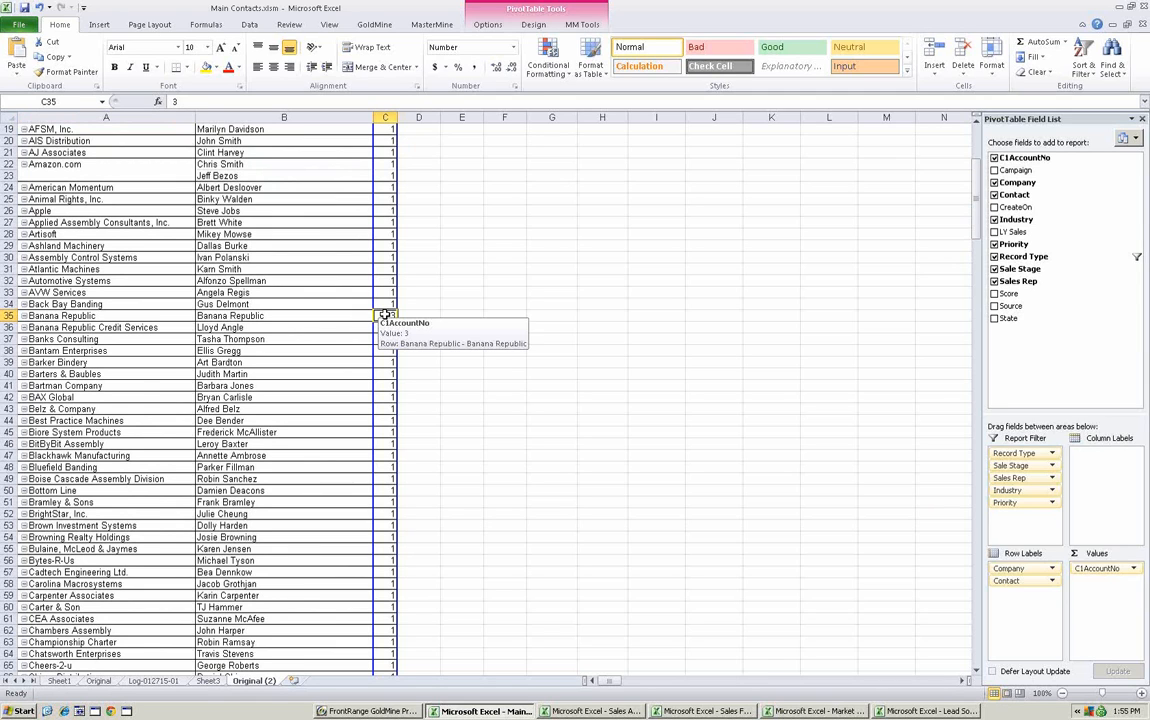
double_click(384, 314)
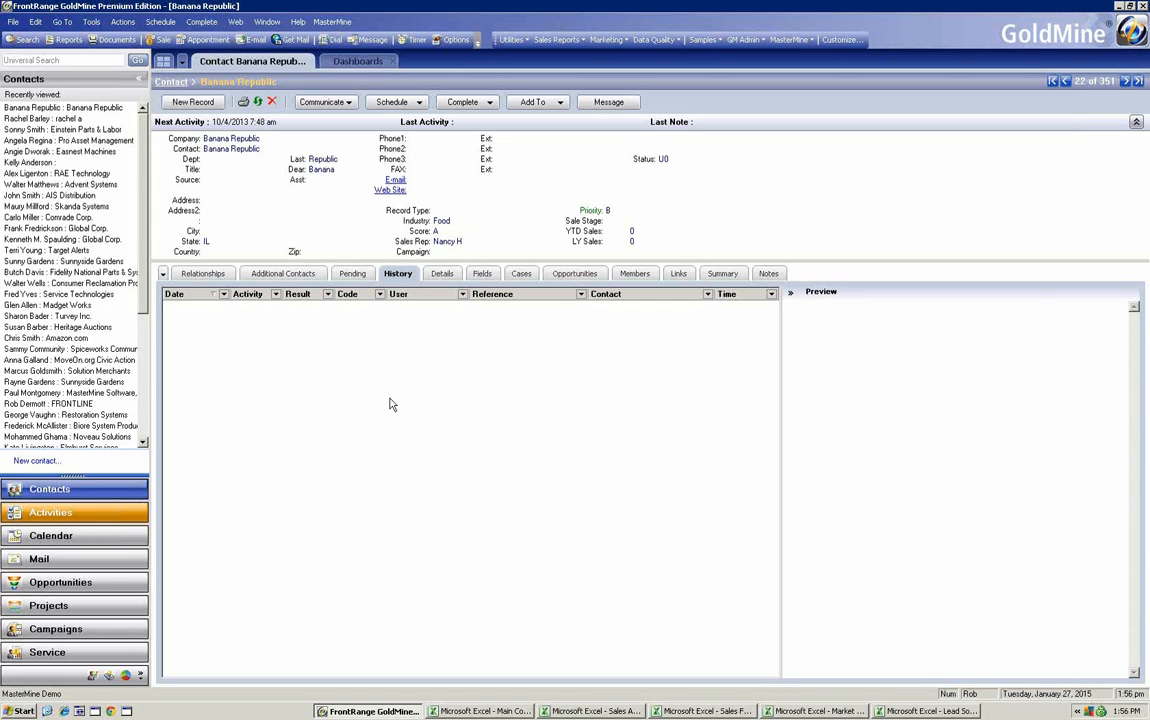
click(500, 712)
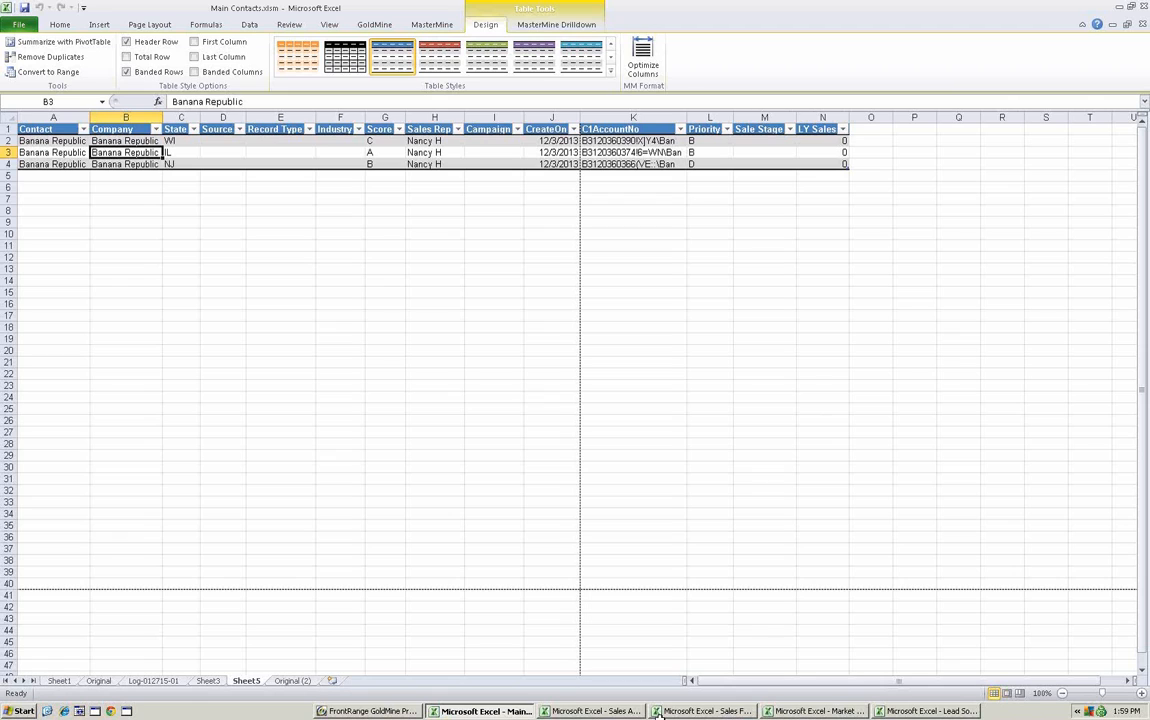
Switch to the PowerPoint slide show and advance to the first point of the GoldMine Results slide.
key(alt+Tab)
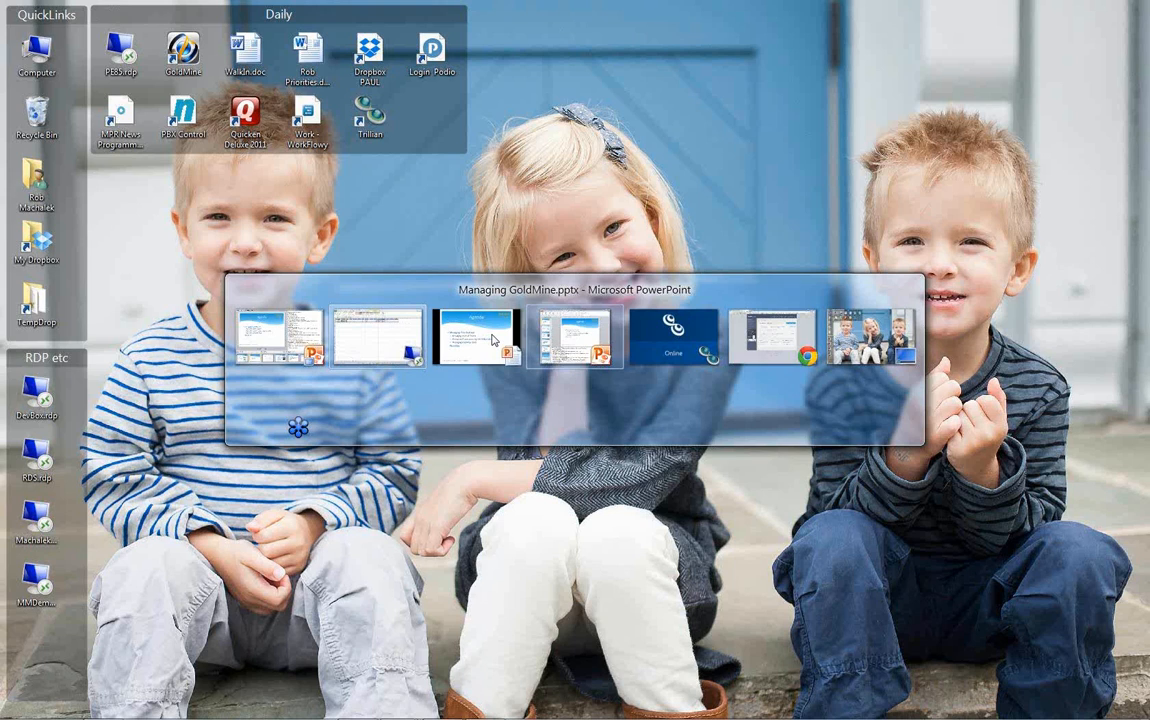
click(580, 338)
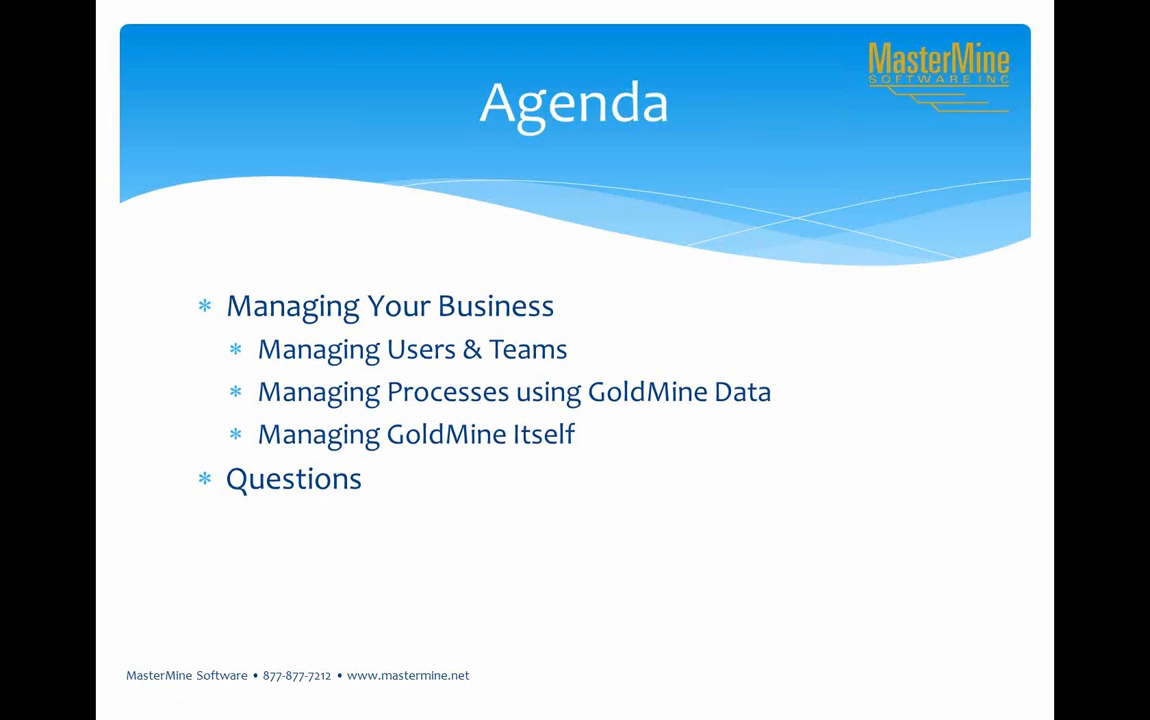
key(Right)
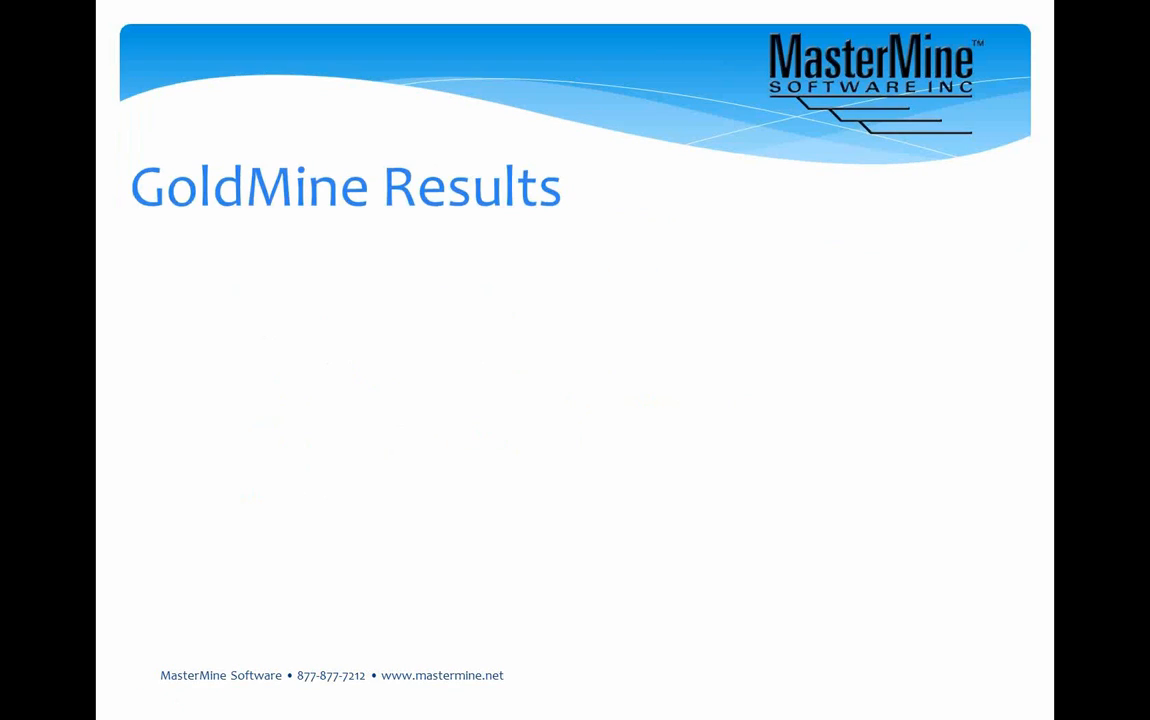
key(Right)
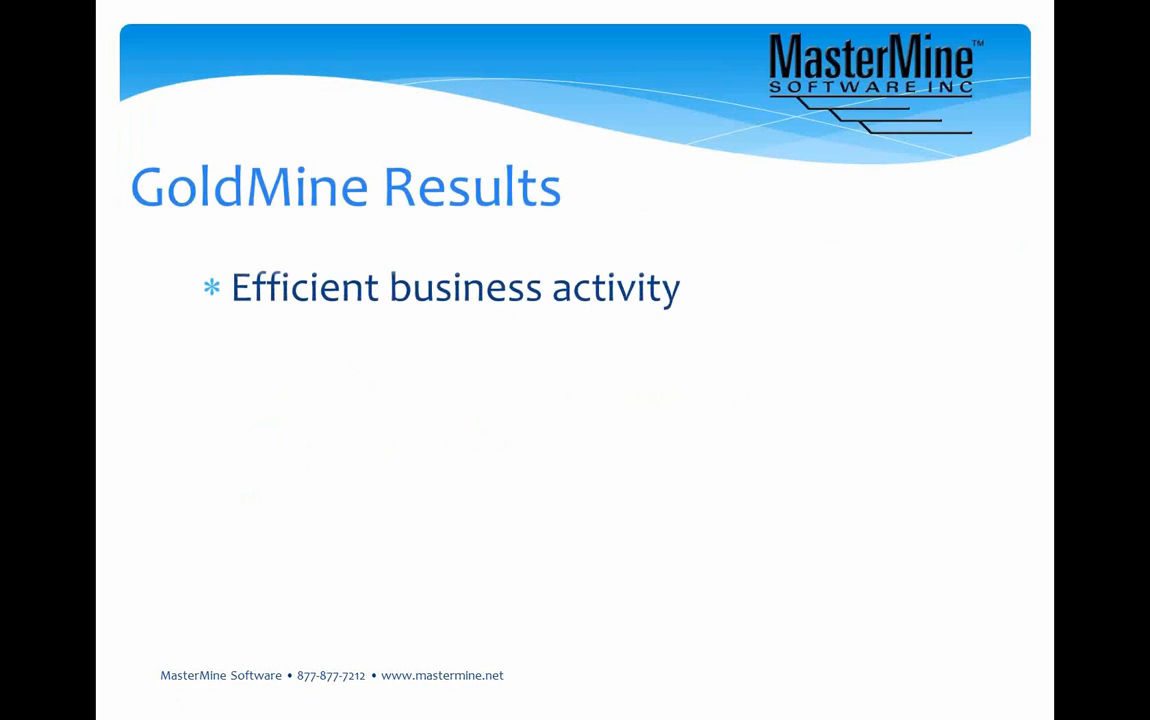